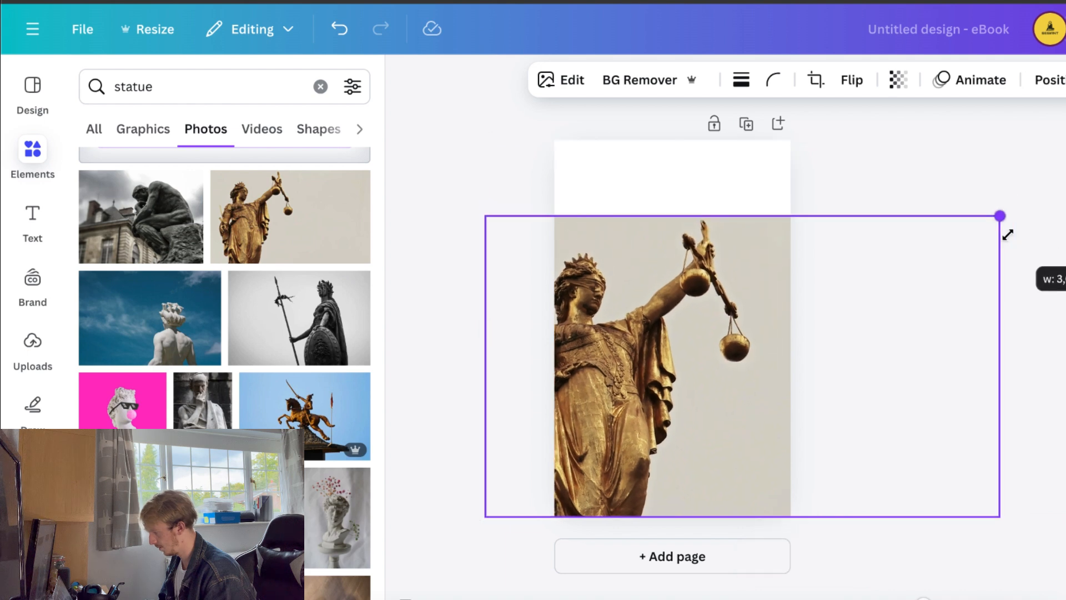
Enlarge the golden statue photo anchored at the page's lower edge and remove its background
{"action": "left_click", "coordinate": [1041, 226]}
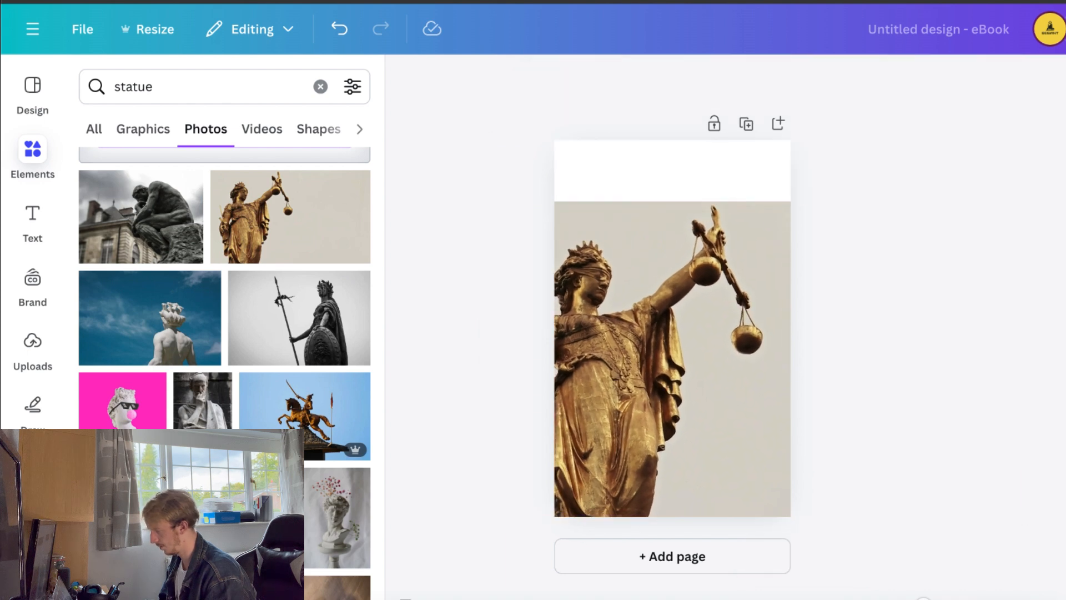
{"action": "left_click", "coordinate": [721, 396]}
{"action": "left_click", "coordinate": [641, 80]}
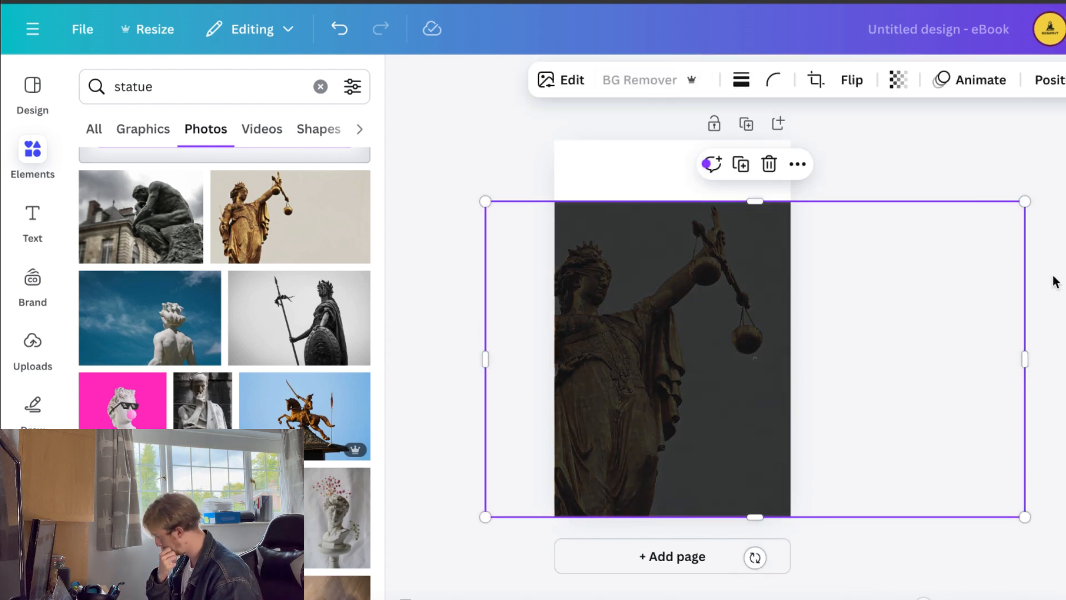
{"action": "left_click", "coordinate": [1055, 281]}
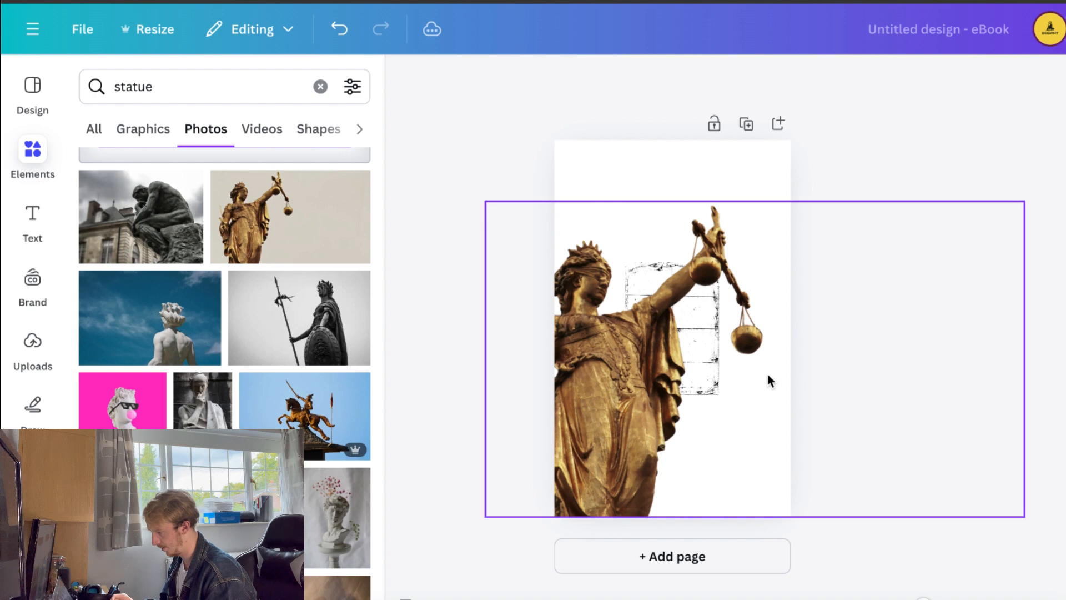
Crop the empty area off the statue photo's right side, ending just past the hanging scale
{"action": "left_click", "coordinate": [991, 360]}
{"action": "left_click_drag", "start_coordinate": [1025, 351], "coordinate": [774, 356]}
{"action": "left_click", "coordinate": [881, 358]}
{"action": "left_click", "coordinate": [704, 302]}
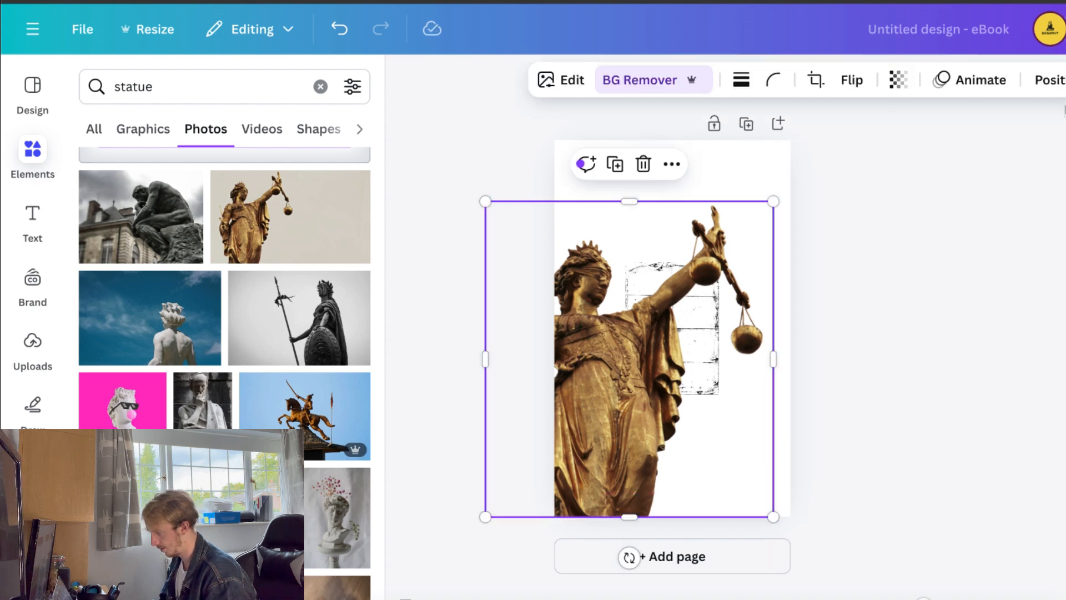
Bring the cracked grid texture in front of the statue and enlarge it to cover the whole page
{"action": "left_click", "coordinate": [1050, 79]}
{"action": "left_click", "coordinate": [309, 127]}
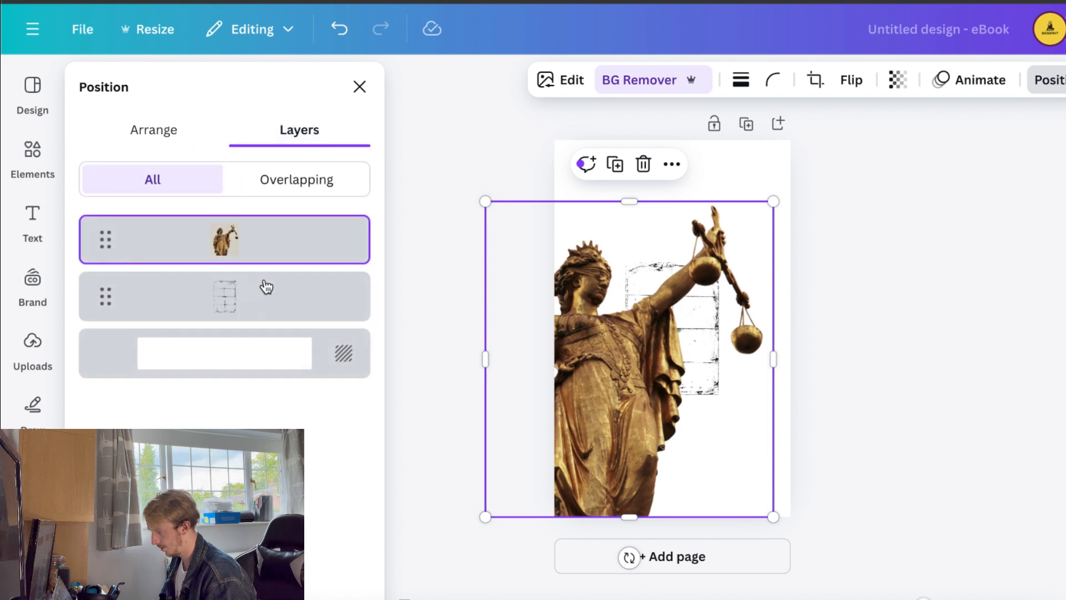
{"action": "left_click_drag", "start_coordinate": [261, 298], "coordinate": [260, 236]}
{"action": "left_click_drag", "start_coordinate": [625, 262], "coordinate": [490, 172]}
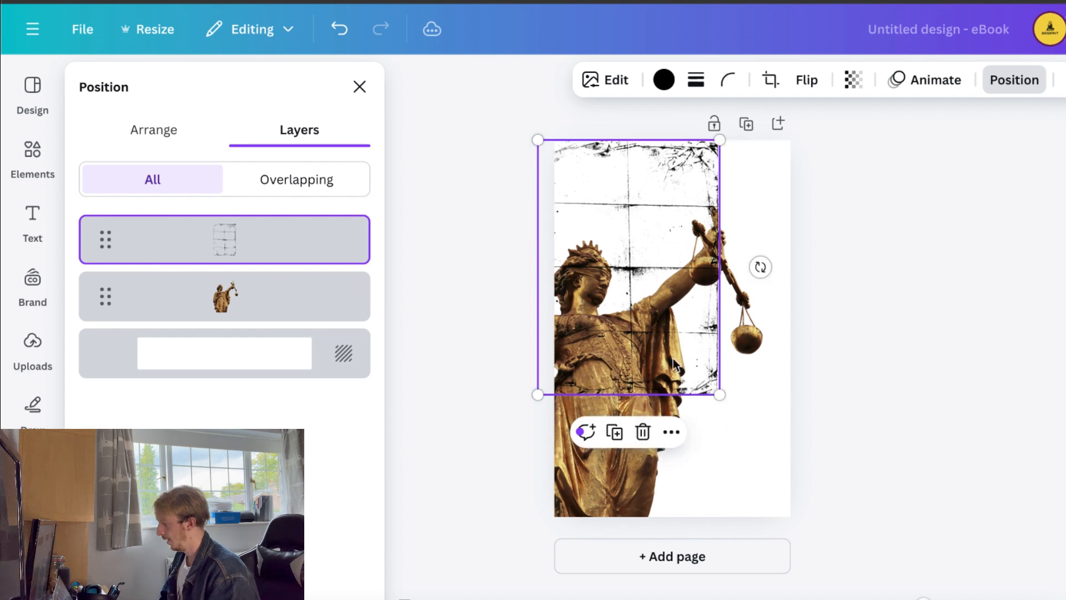
{"action": "left_click_drag", "start_coordinate": [719, 392], "coordinate": [825, 498]}
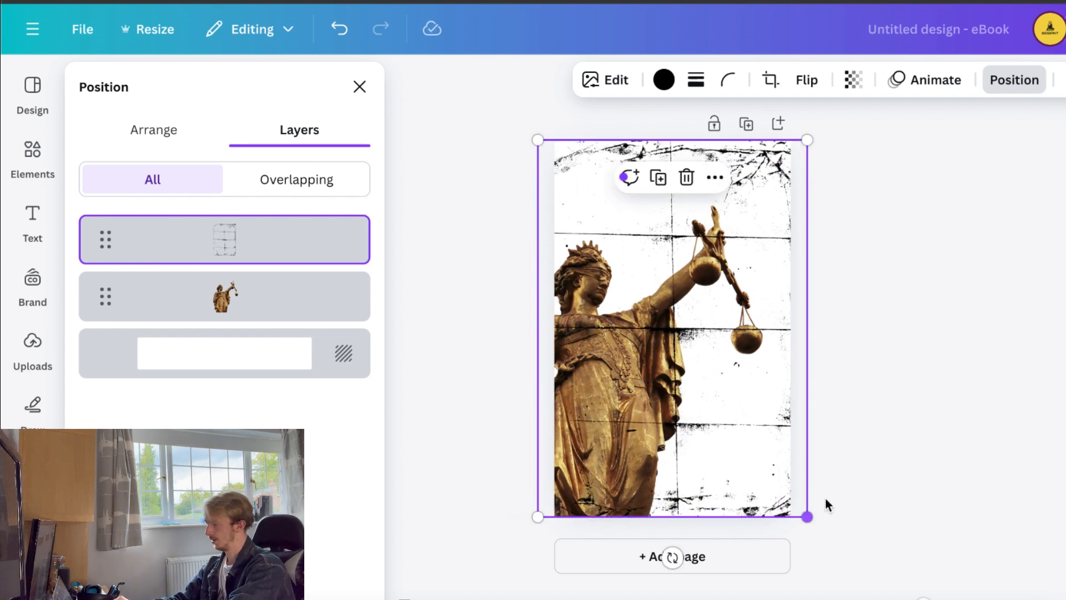
Set the grid texture's transparency to 56
{"action": "left_click", "coordinate": [848, 79]}
{"action": "left_click", "coordinate": [837, 150]}
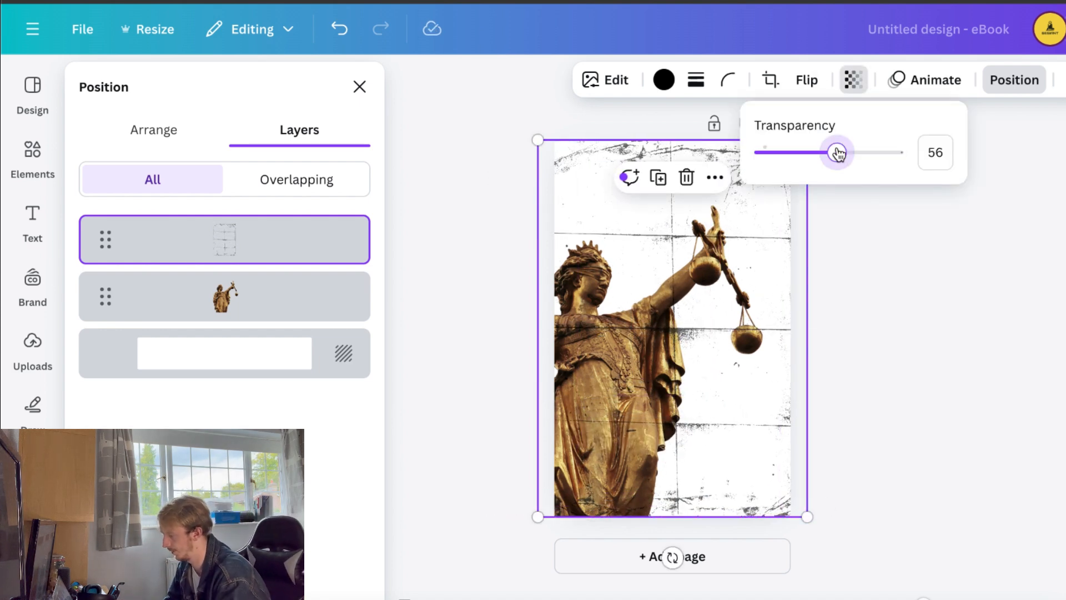
{"action": "left_click", "coordinate": [909, 304]}
{"action": "left_click", "coordinate": [906, 302]}
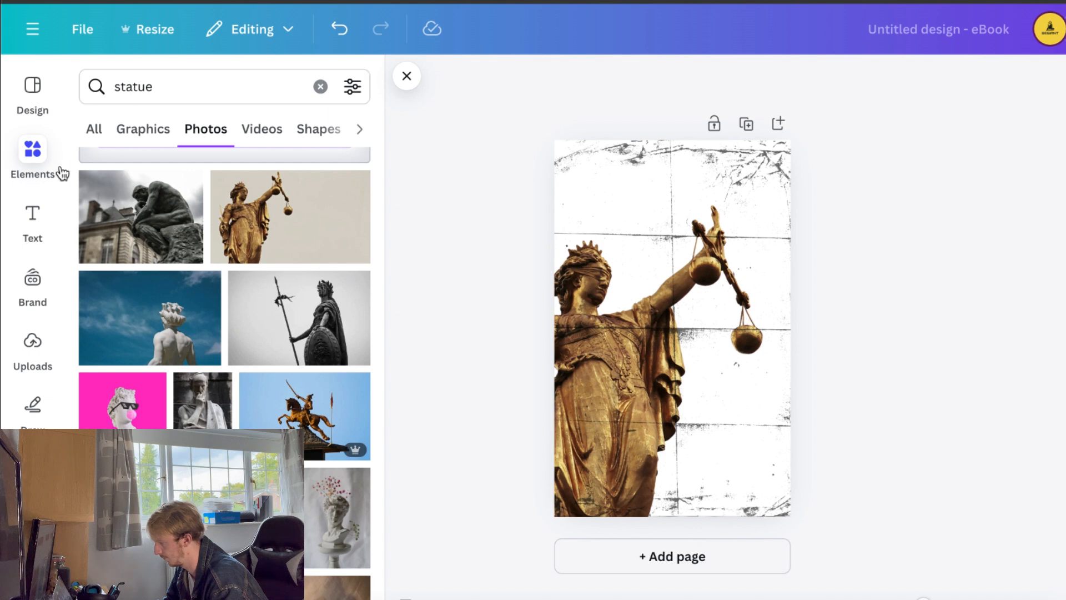
Add a Brand Kit title text to the cover and make it read "JUDGE"
{"action": "left_click", "coordinate": [32, 217]}
{"action": "left_click", "coordinate": [247, 268]}
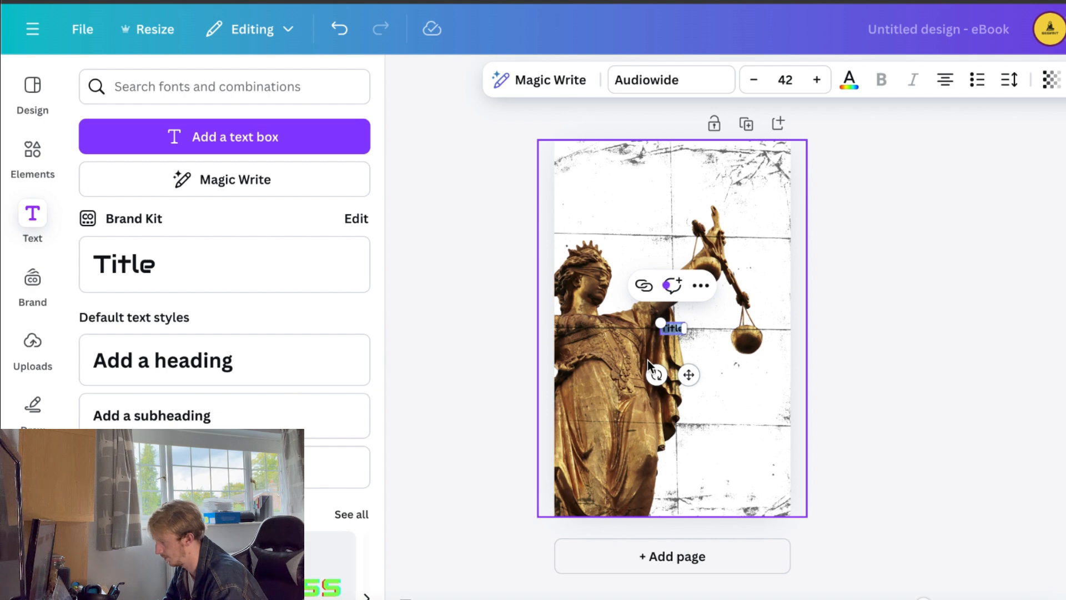
{"action": "key", "text": "BackSpace"}
{"action": "type", "text": "JUDGE"}
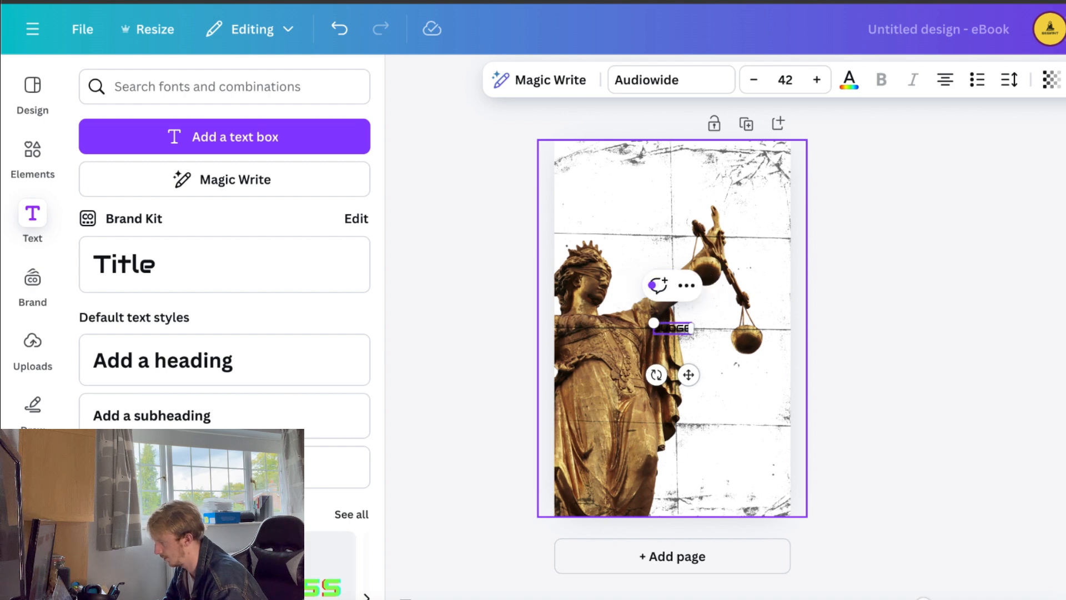
{"action": "left_click", "coordinate": [856, 373]}
Move the JUDGE title above the statue's head and enlarge it to about size 157
{"action": "left_click_drag", "start_coordinate": [687, 330], "coordinate": [649, 221]}
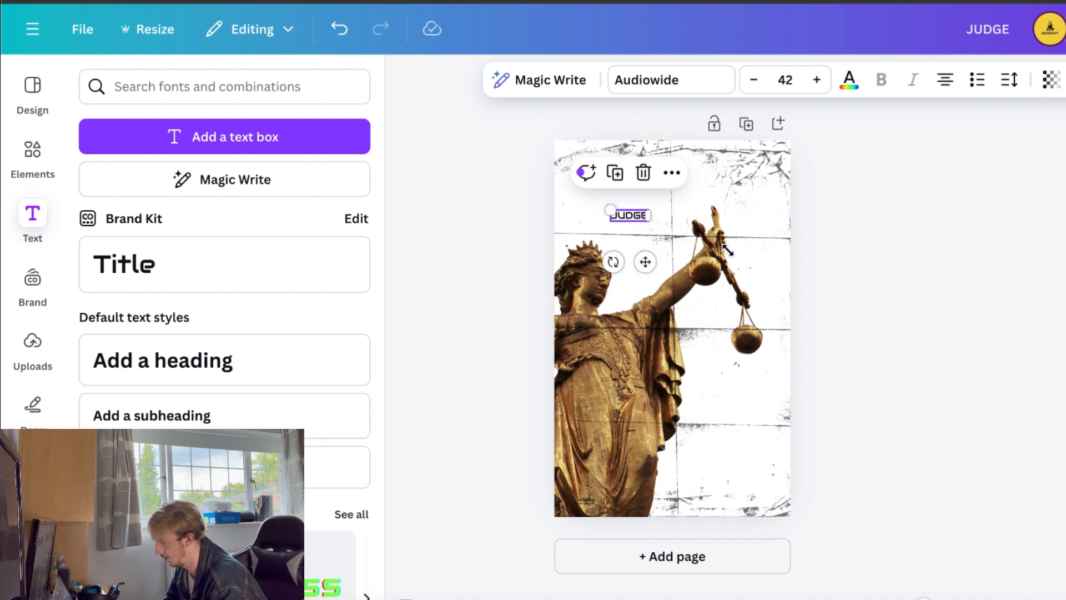
{"action": "left_click_drag", "start_coordinate": [728, 251], "coordinate": [671, 201]}
{"action": "left_click", "coordinate": [911, 245]}
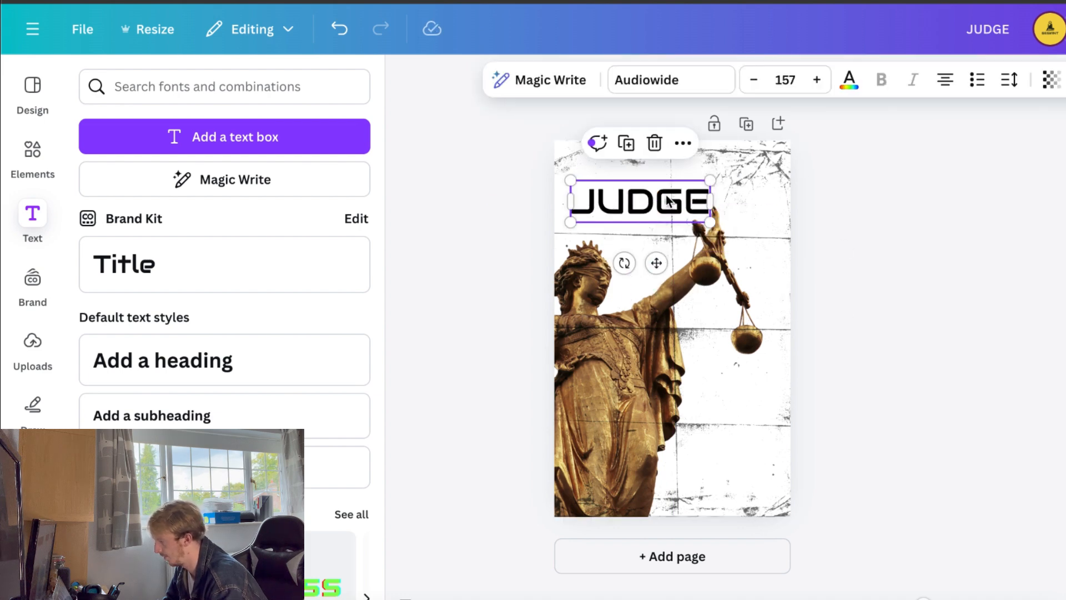
Delete the cracked grid texture from the cover
{"action": "left_click", "coordinate": [667, 81]}
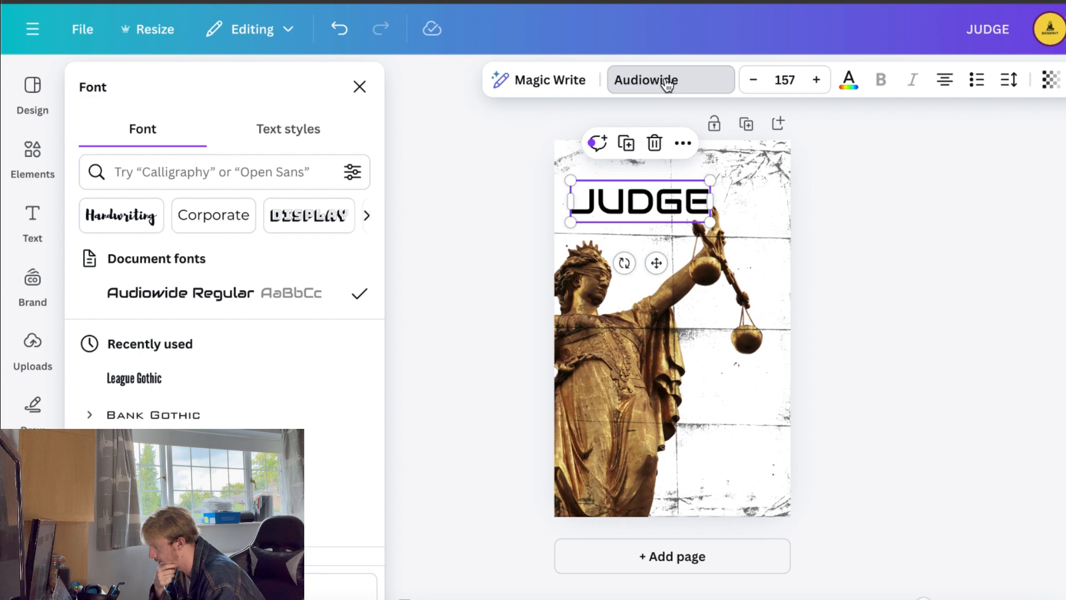
{"action": "left_click", "coordinate": [760, 185]}
{"action": "key", "text": "Delete"}
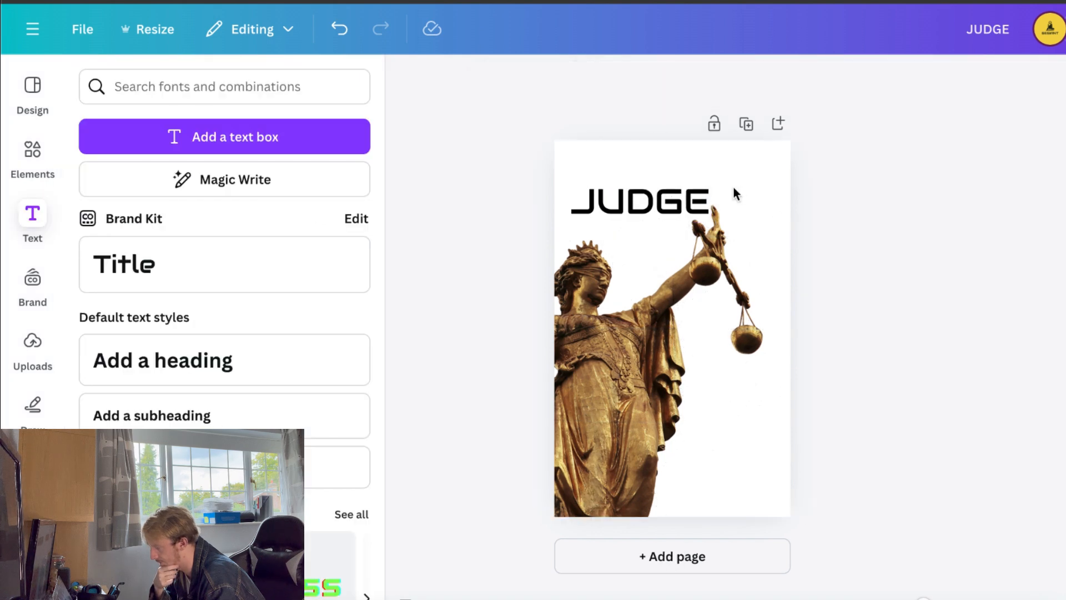
Search the fonts for "gothic" to restyle the JUDGE title
{"action": "left_click", "coordinate": [678, 199]}
{"action": "left_click", "coordinate": [668, 89]}
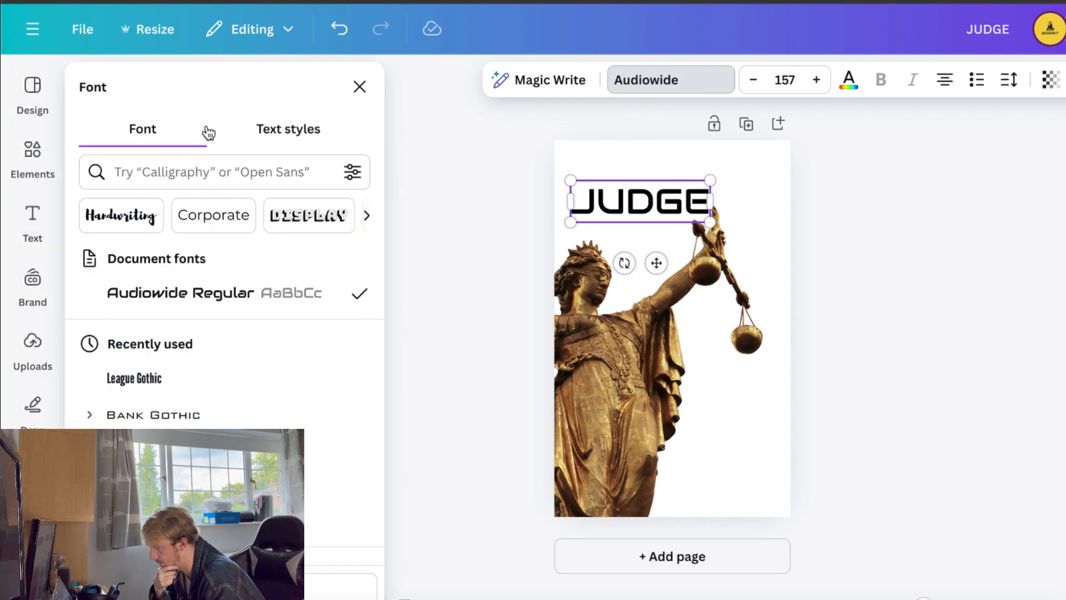
{"action": "left_click", "coordinate": [202, 172]}
{"action": "type", "text": "gothic"}
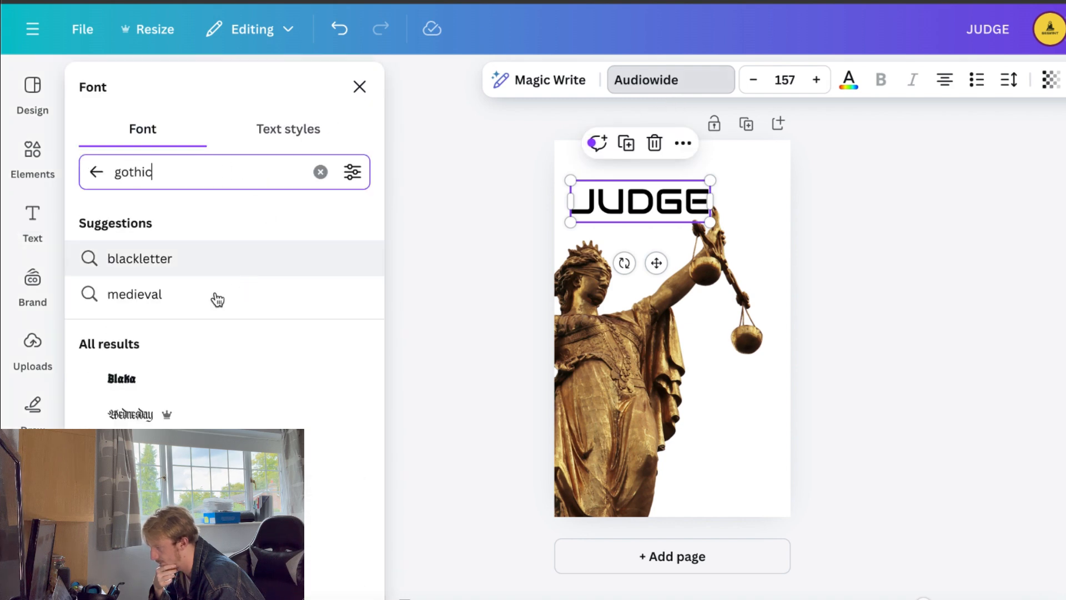
Try gothic fonts on the JUDGE title, including Blaka, Wednesday, Weiß Rundgotisch Antique, Engravers' Old English BT and UnifrakturMaguntia
{"action": "left_click", "coordinate": [193, 379]}
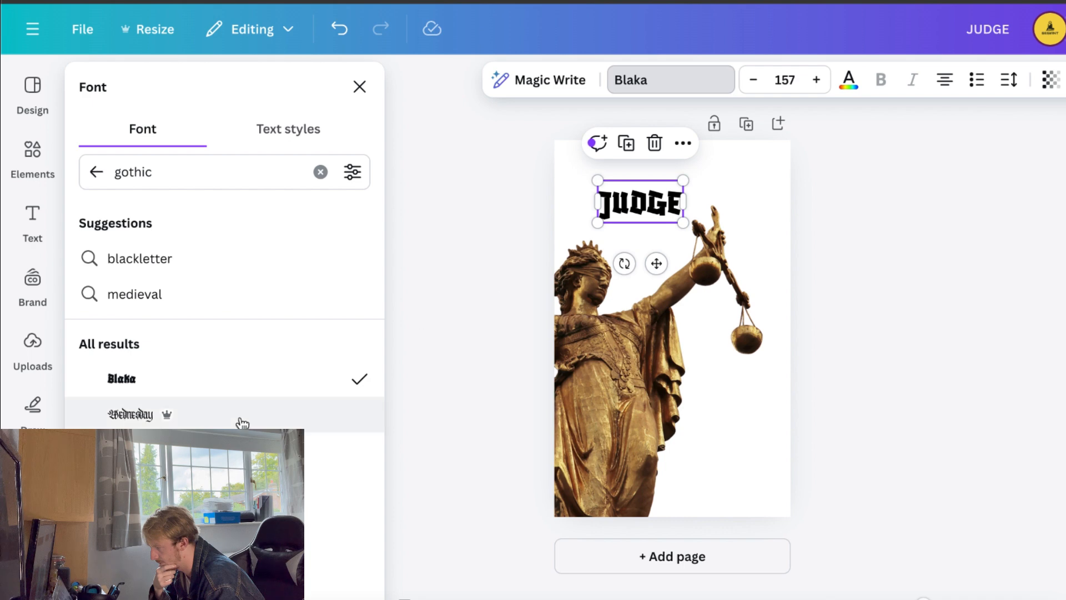
{"action": "left_click", "coordinate": [240, 424]}
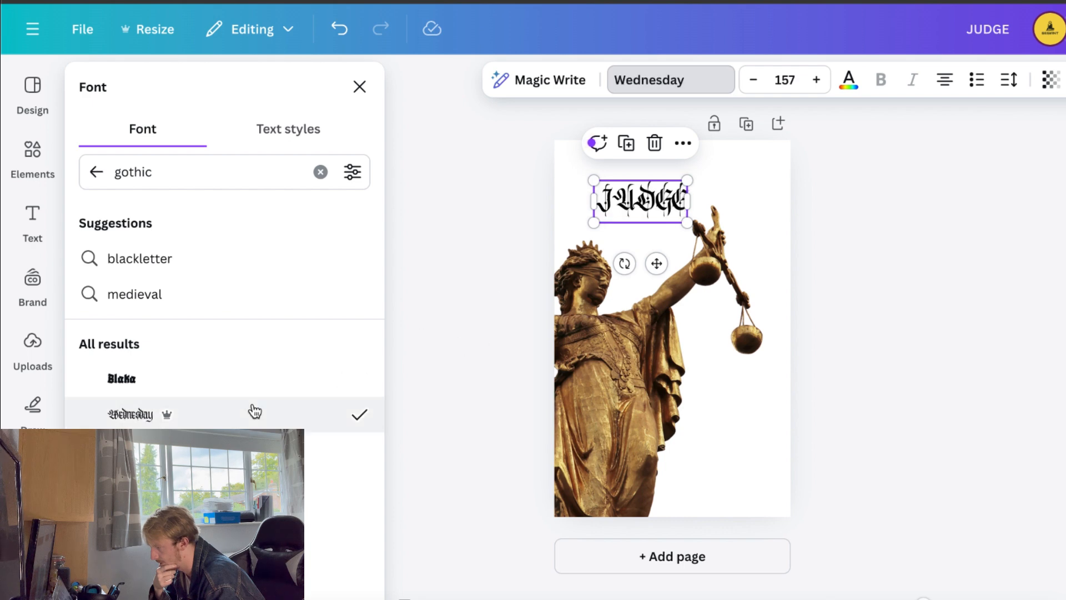
{"action": "scroll", "coordinate": [250, 409], "scroll_direction": "down", "scroll_amount": 5}
{"action": "left_click", "coordinate": [248, 329]}
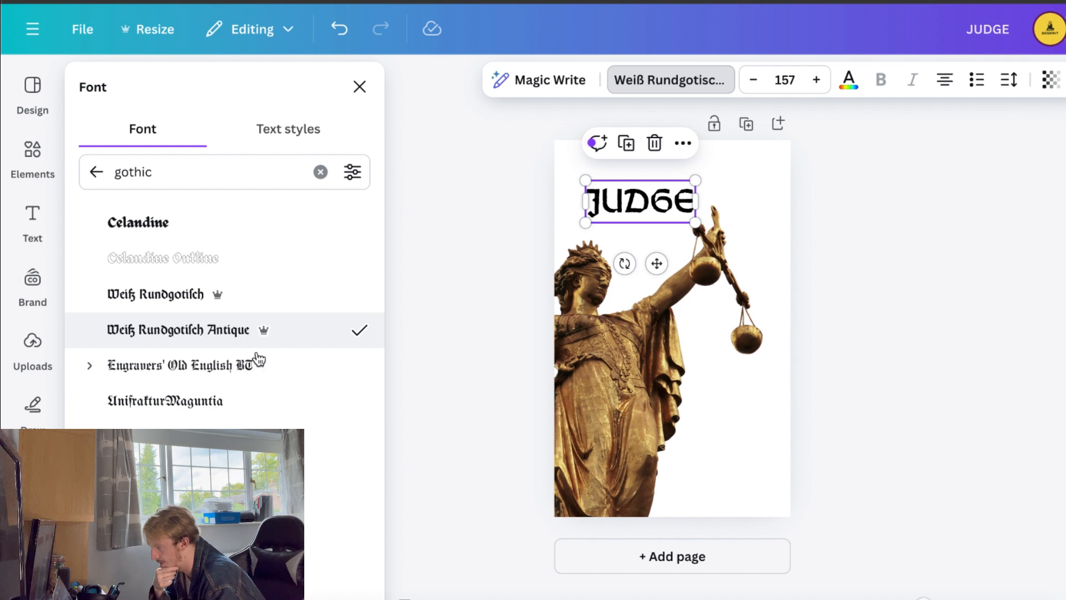
{"action": "left_click", "coordinate": [267, 378]}
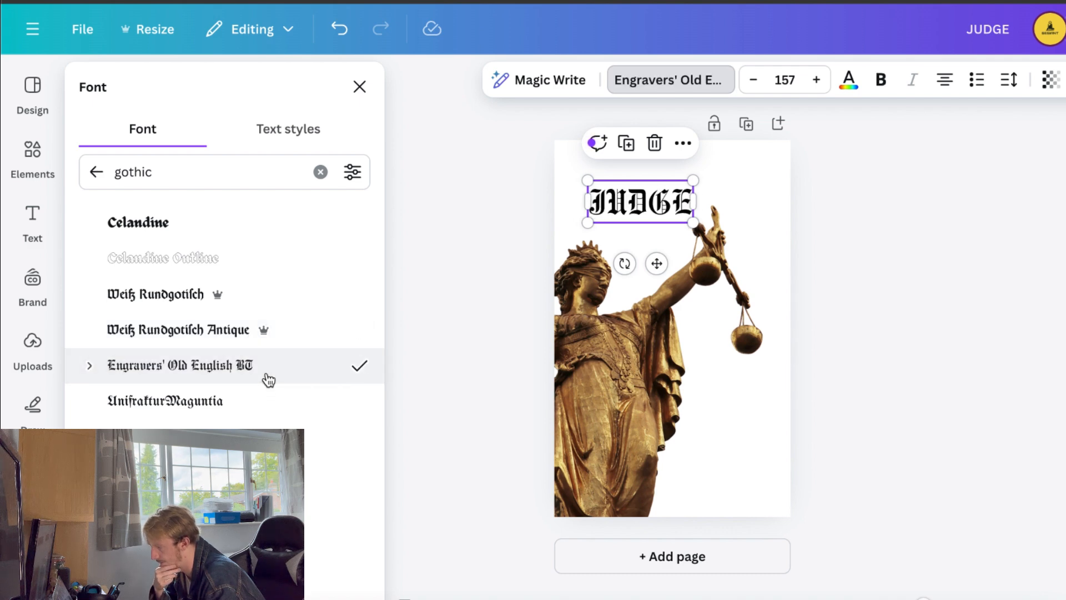
{"action": "left_click", "coordinate": [266, 403]}
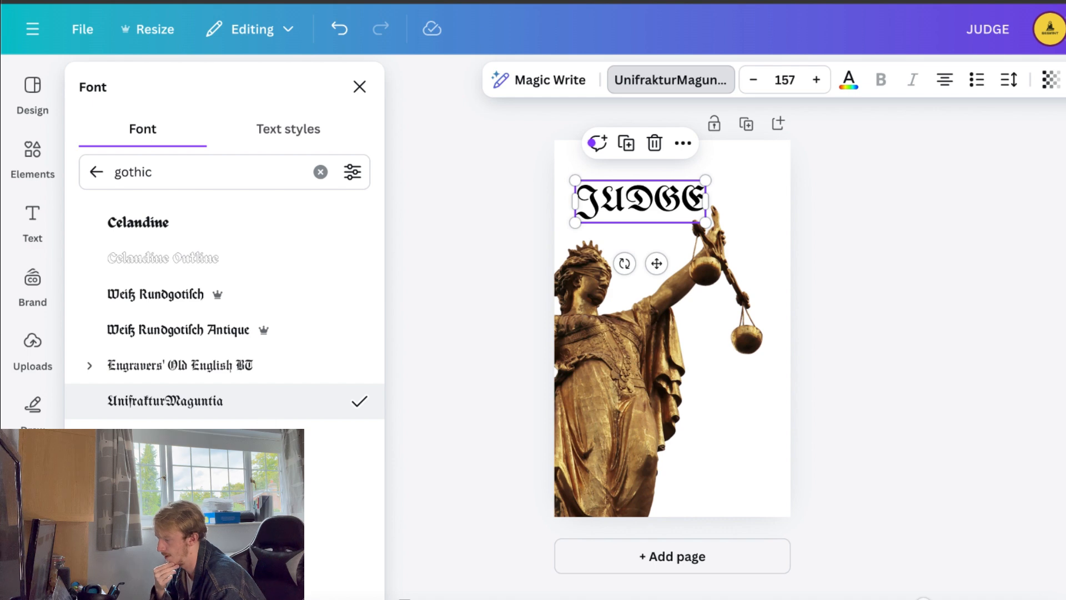
{"action": "left_click", "coordinate": [261, 438]}
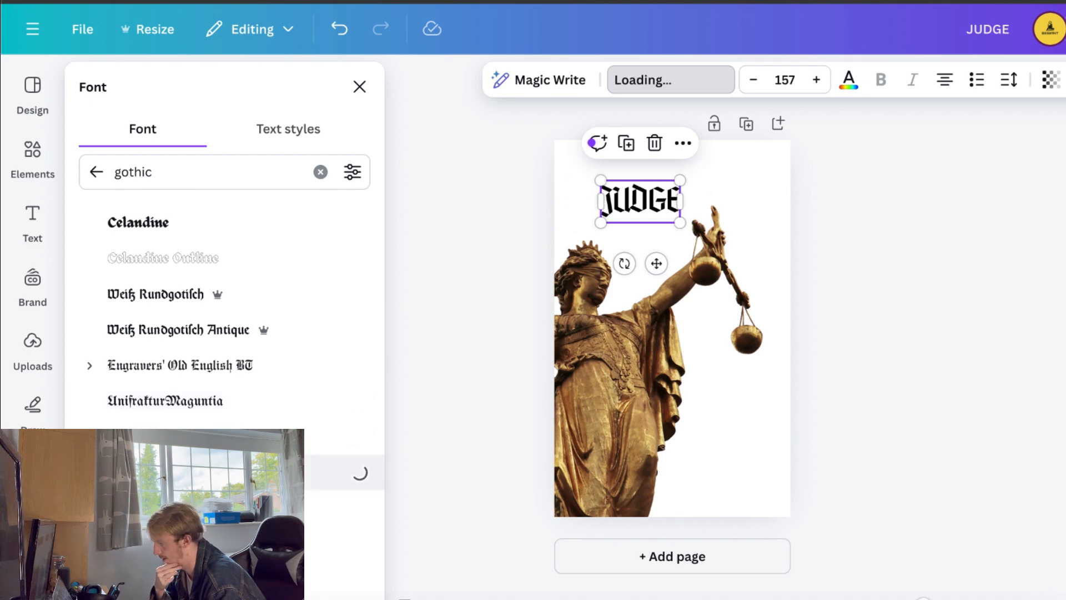
Try the Halja font on the JUDGE title at about size 418, placed against the page's upper edge
{"action": "scroll", "coordinate": [222, 419], "scroll_direction": "down", "scroll_amount": 3}
{"action": "left_click", "coordinate": [220, 382]}
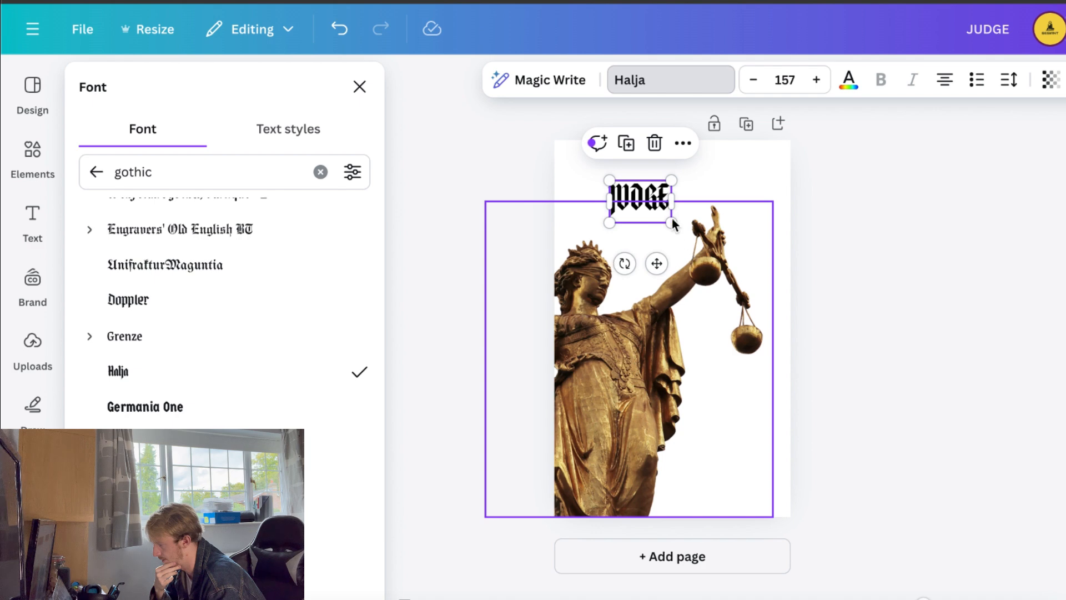
{"action": "left_click_drag", "start_coordinate": [672, 223], "coordinate": [772, 293]}
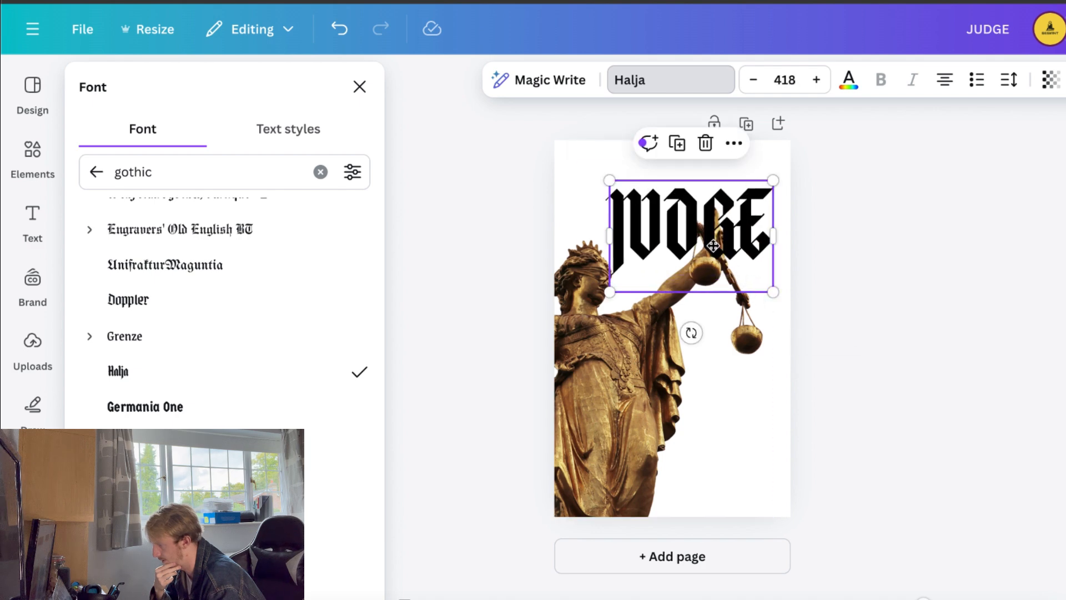
{"action": "left_click_drag", "start_coordinate": [713, 245], "coordinate": [693, 228]}
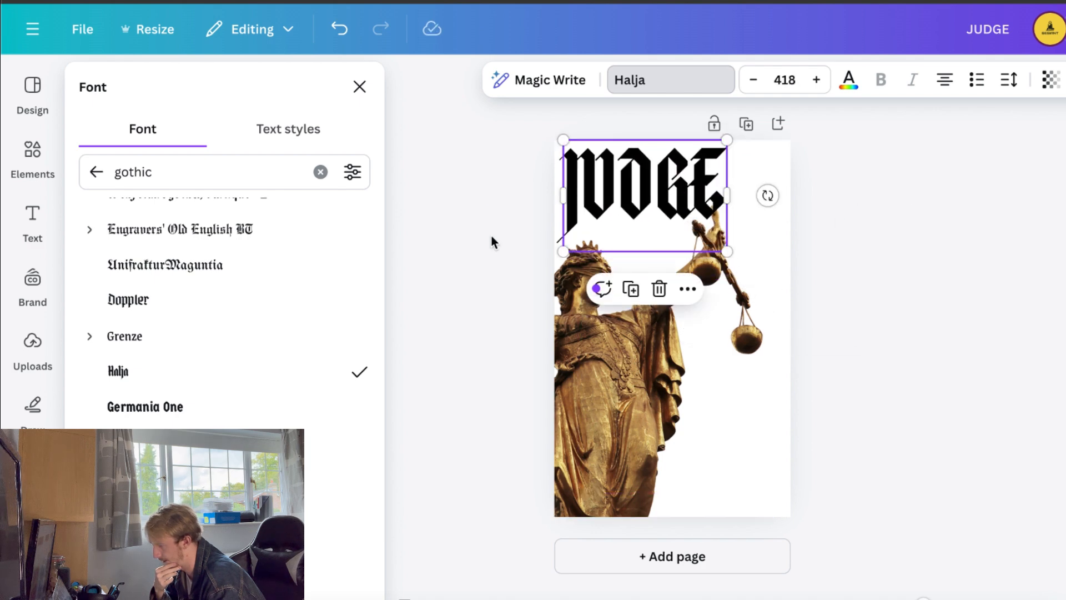
Apply the Mestizo font to the JUDGE title and fit it on one line at about size 313
{"action": "scroll", "coordinate": [211, 406], "scroll_direction": "down", "scroll_amount": 2}
{"action": "left_click", "coordinate": [206, 389]}
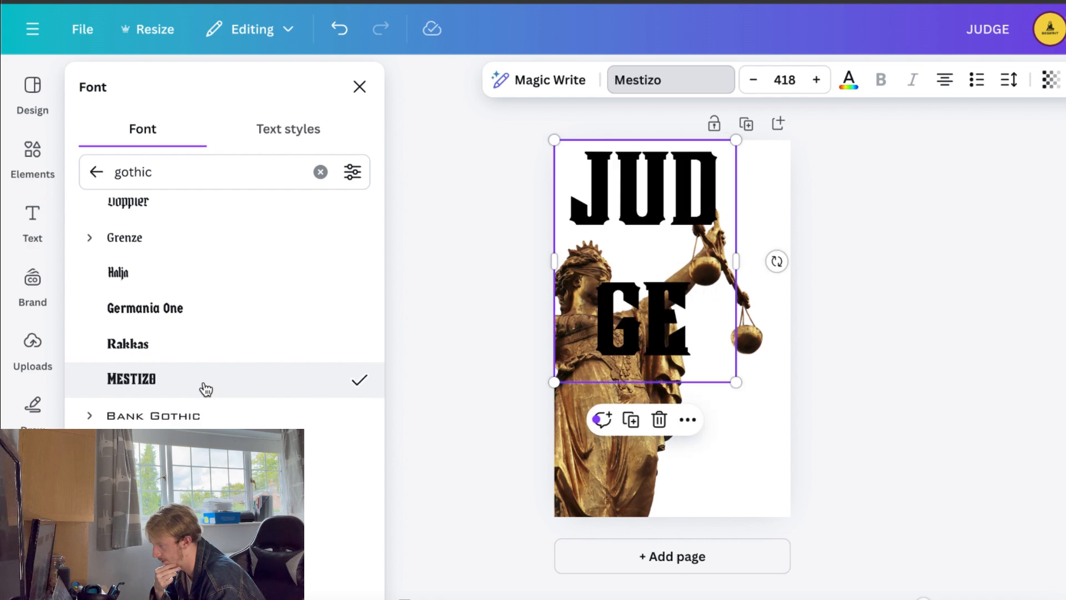
{"action": "left_click_drag", "start_coordinate": [743, 258], "coordinate": [744, 209]}
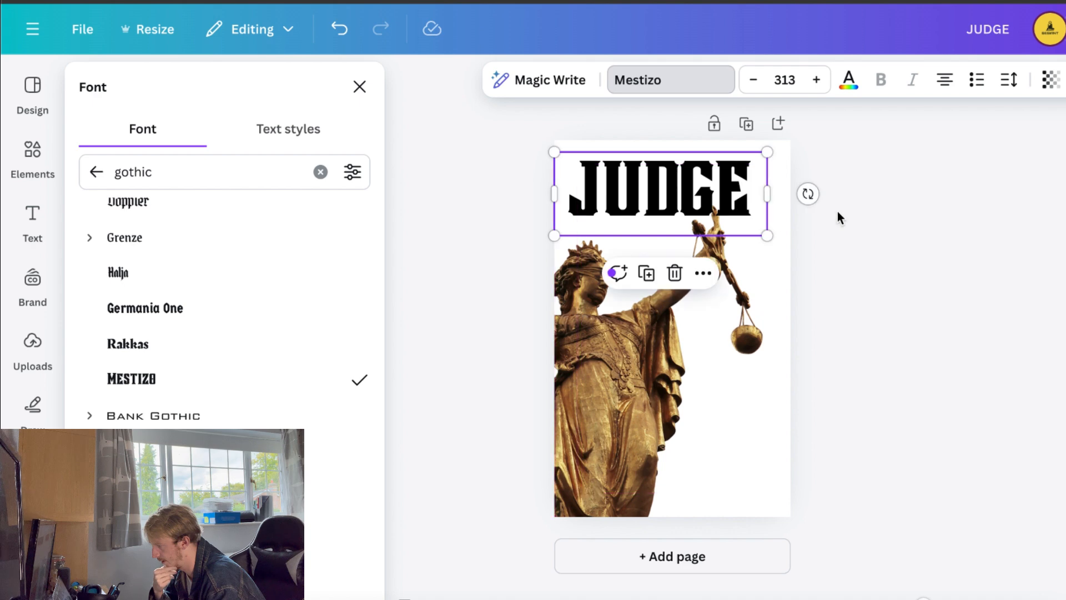
Duplicate the JUDGE title just below the original and change the copy's text to "JURY"
{"action": "left_click", "coordinate": [688, 192]}
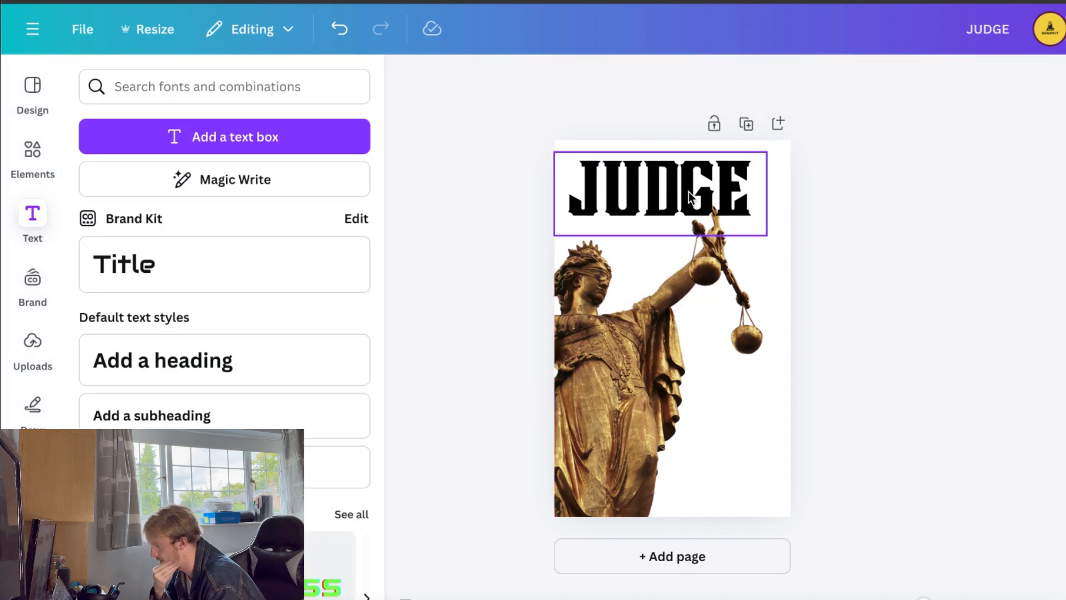
{"action": "left_click_drag", "start_coordinate": [689, 192], "coordinate": [714, 256]}
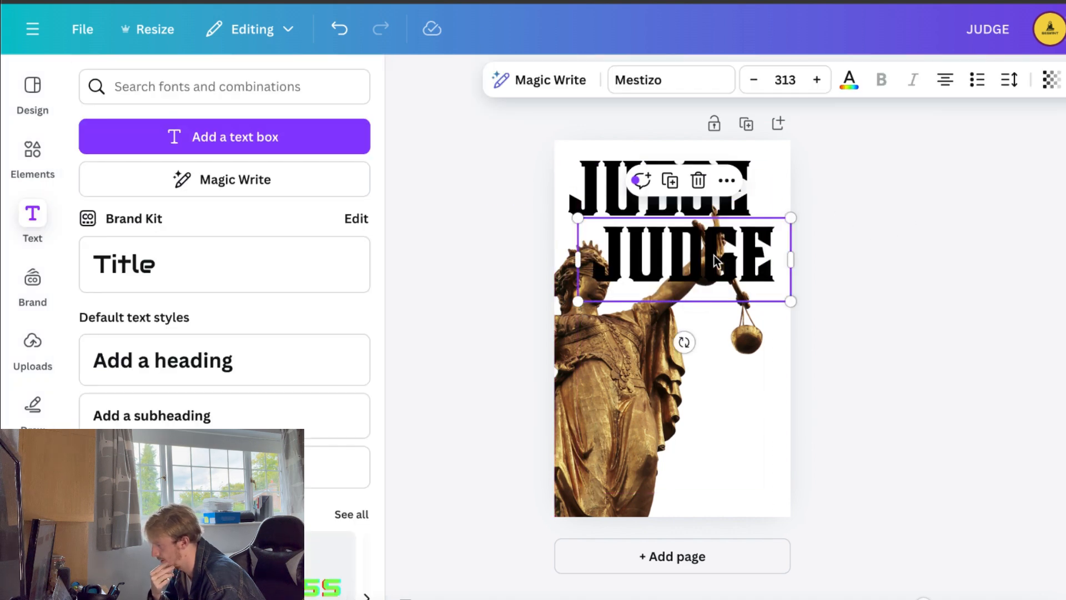
{"action": "double_click", "coordinate": [715, 256]}
{"action": "type", "text": "JU"}
{"action": "key", "text": "BackSpace"}
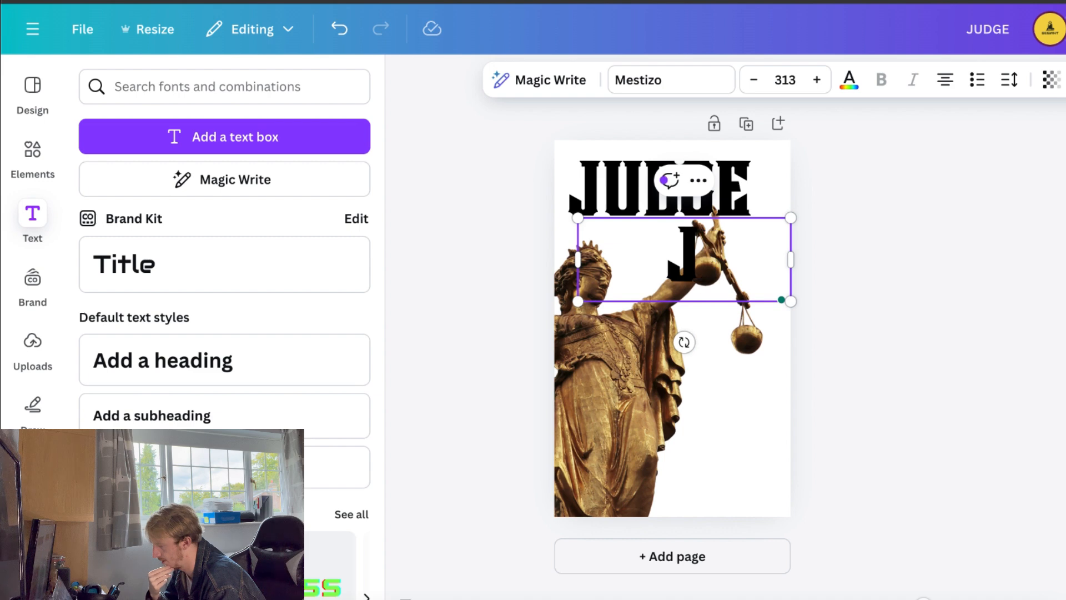
{"action": "type", "text": "URY"}
{"action": "left_click", "coordinate": [888, 255]}
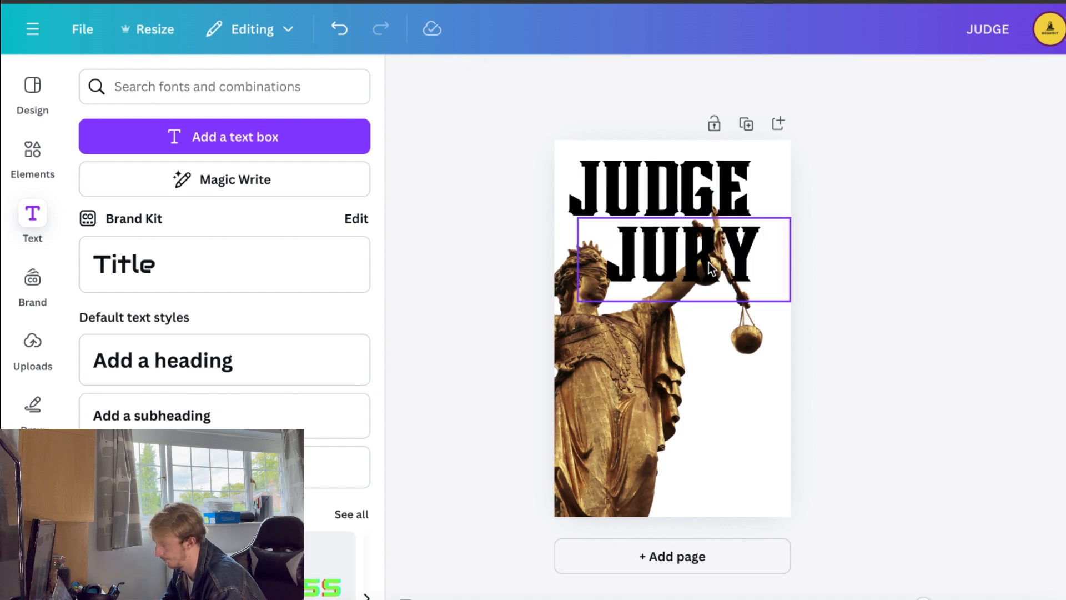
Duplicate the JURY title directly below the original and change the copy's text to "EXECUTIONER"
{"action": "left_click", "coordinate": [713, 268]}
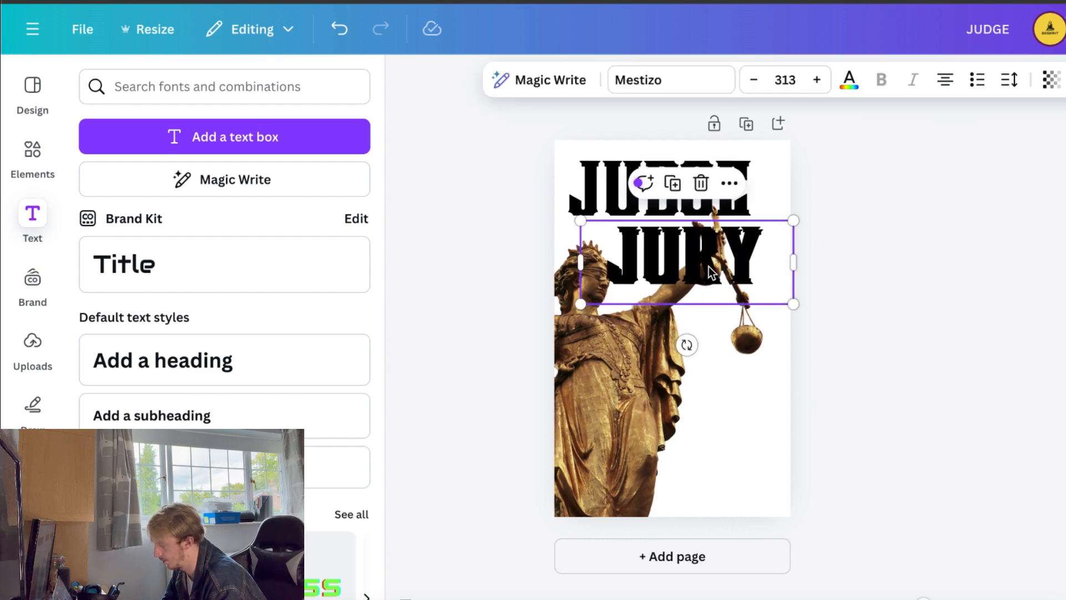
{"action": "left_click_drag", "start_coordinate": [712, 269], "coordinate": [716, 336]}
{"action": "double_click", "coordinate": [716, 334]}
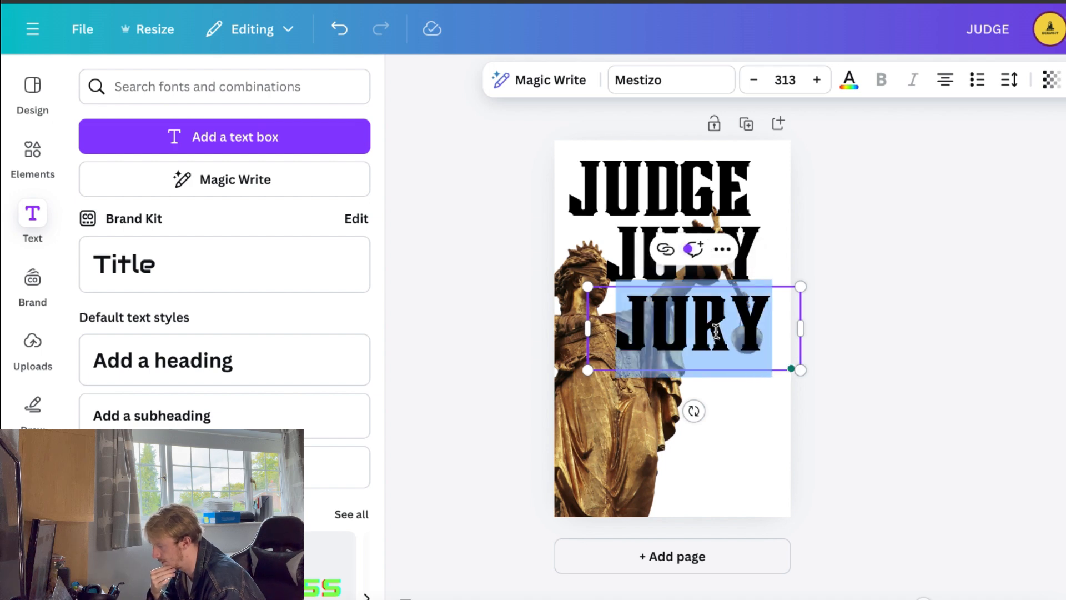
{"action": "type", "text": "EX"}
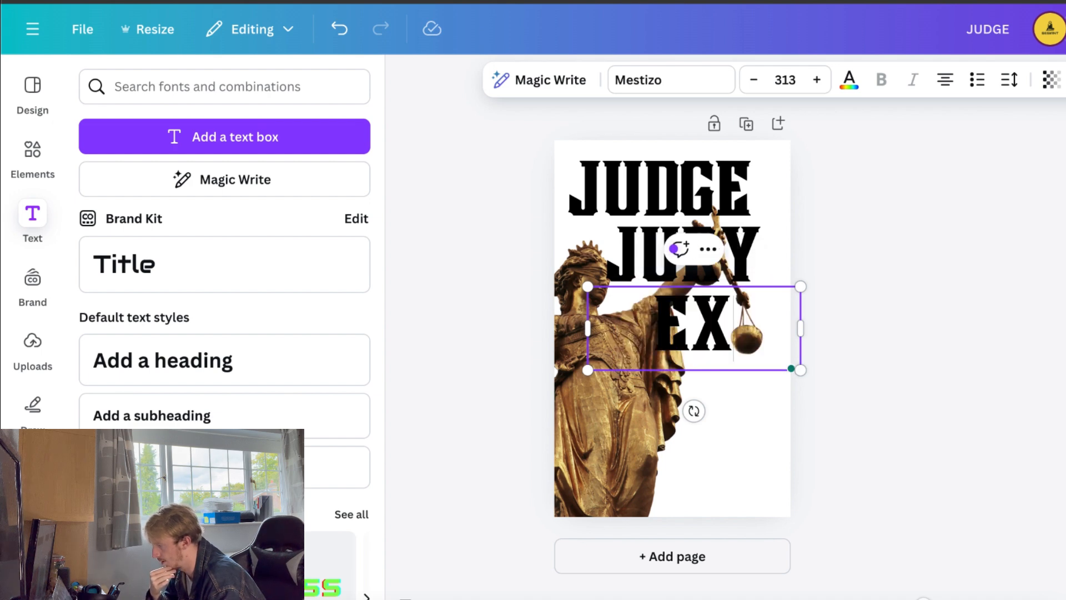
{"action": "type", "text": "ECUTIONER"}
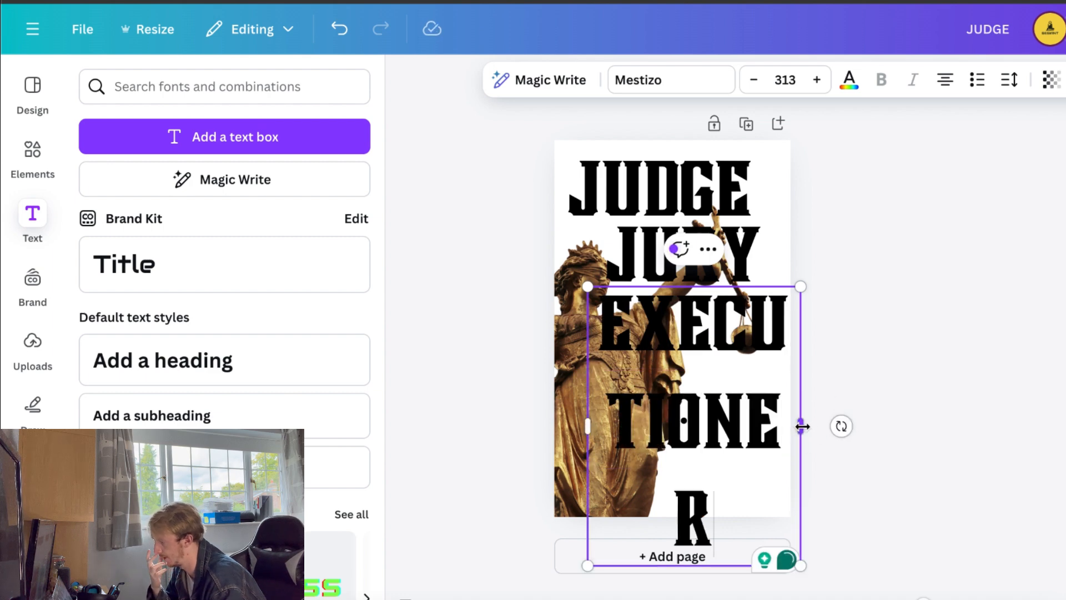
Fit the EXECUTIONER title on one line at size 124 and place it below JURY
{"action": "left_click_drag", "start_coordinate": [800, 426], "coordinate": [799, 314]}
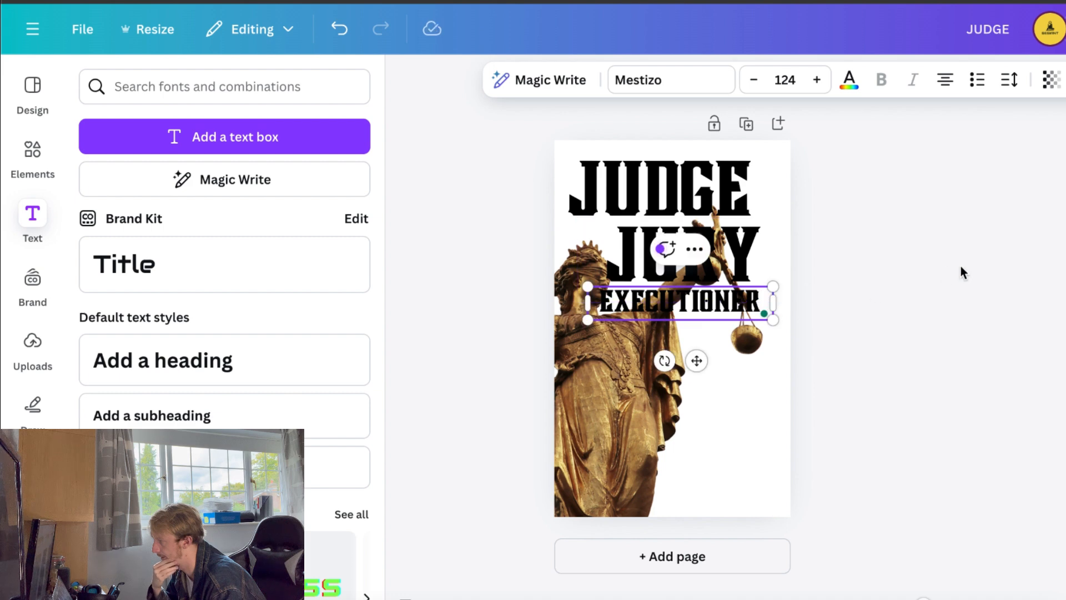
{"action": "left_click_drag", "start_coordinate": [684, 293], "coordinate": [704, 334]}
{"action": "left_click", "coordinate": [962, 322]}
{"action": "left_click", "coordinate": [678, 336]}
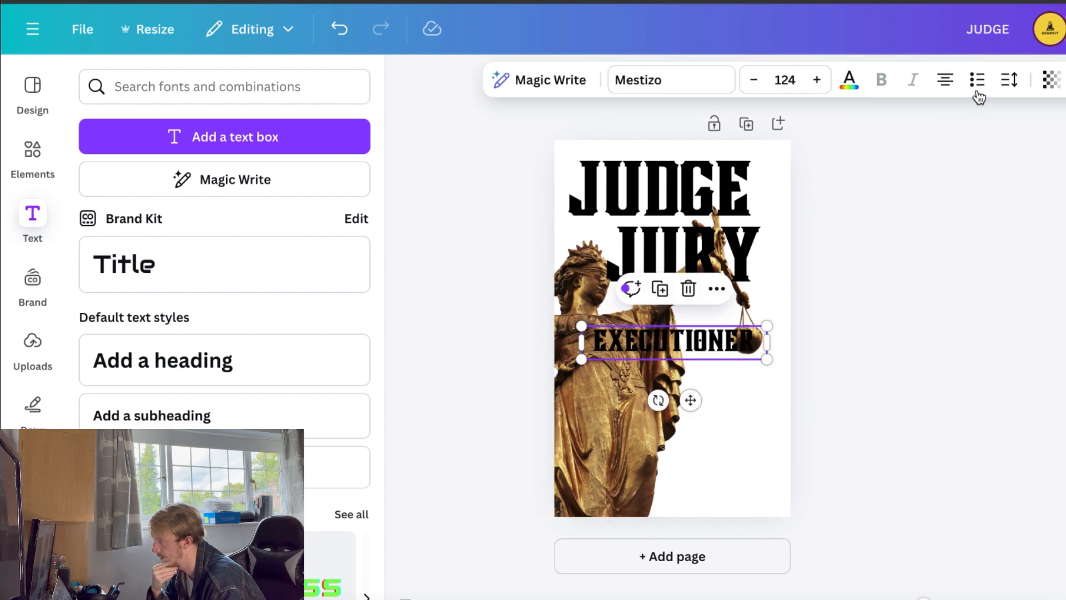
Try the Hollow text effect on the EXECUTIONER title and undo it
{"action": "left_click", "coordinate": [1065, 80]}
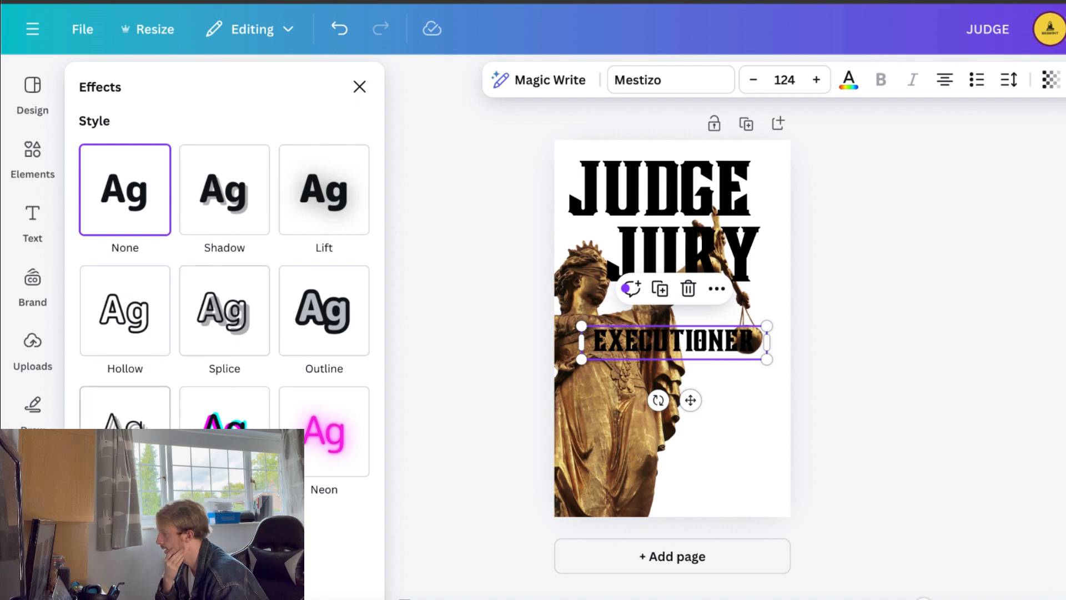
{"action": "left_click", "coordinate": [141, 335]}
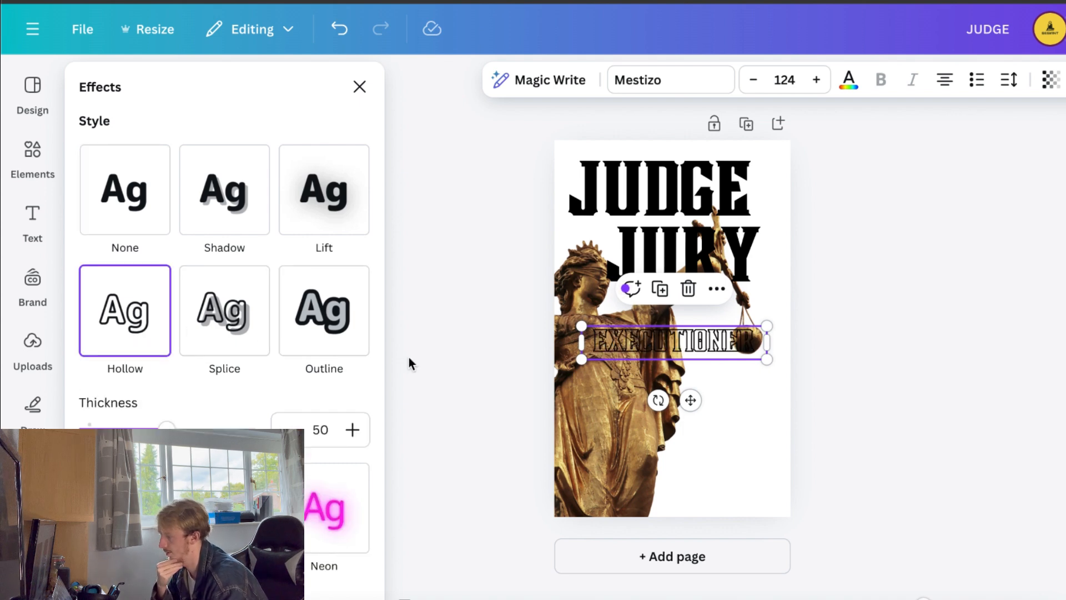
{"action": "key", "text": "ctrl+z"}
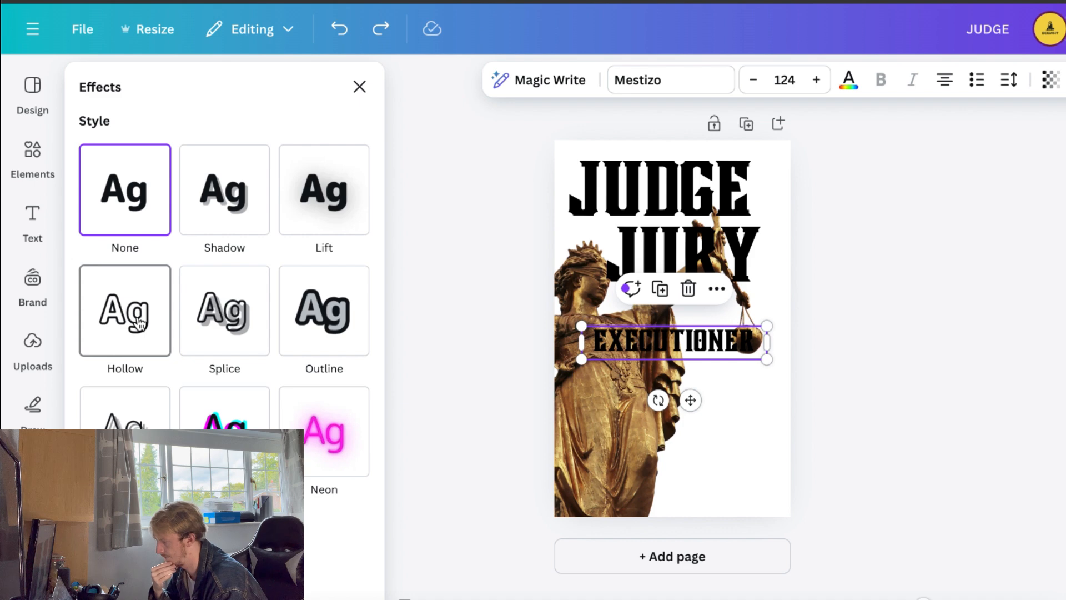
Duplicate the EXECUTIONER title, align the copy exactly over the original and apply the Hollow effect to it
{"action": "key", "text": "ctrl+d"}
{"action": "left_click_drag", "start_coordinate": [629, 345], "coordinate": [626, 340]}
{"action": "left_click", "coordinate": [159, 322]}
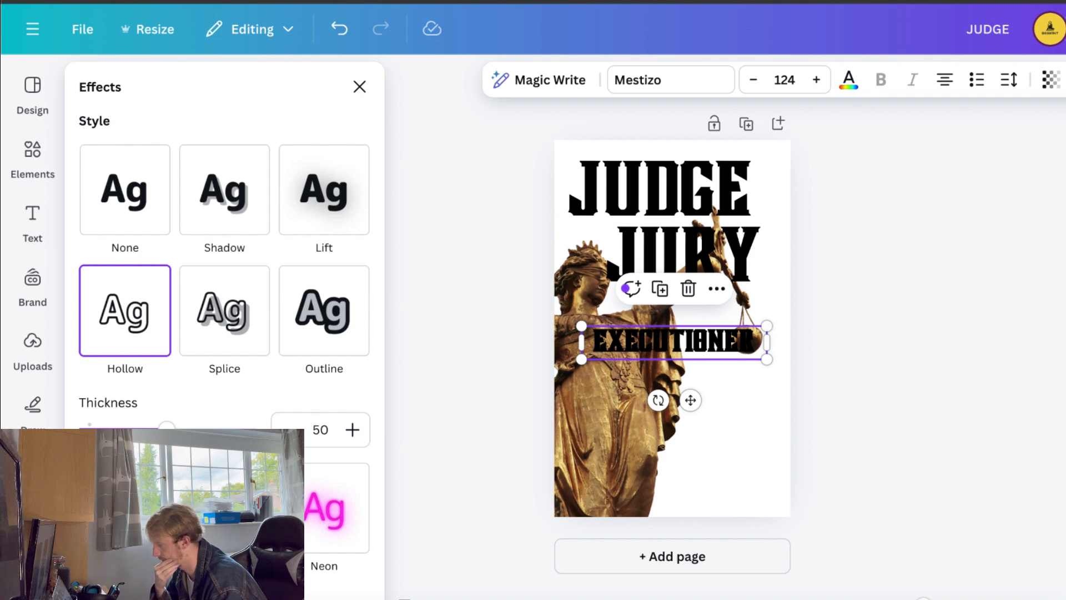
Move the solid EXECUTIONER layer behind the statue in the layer order, keeping the hollow copy in front
{"action": "left_click", "coordinate": [1065, 80]}
{"action": "left_click", "coordinate": [1065, 118]}
{"action": "mouse_move", "coordinate": [268, 251]}
{"action": "left_mouse_down"}
{"action": "mouse_move", "coordinate": [266, 472]}
{"action": "mouse_move", "coordinate": [261, 246]}
{"action": "left_mouse_up"}
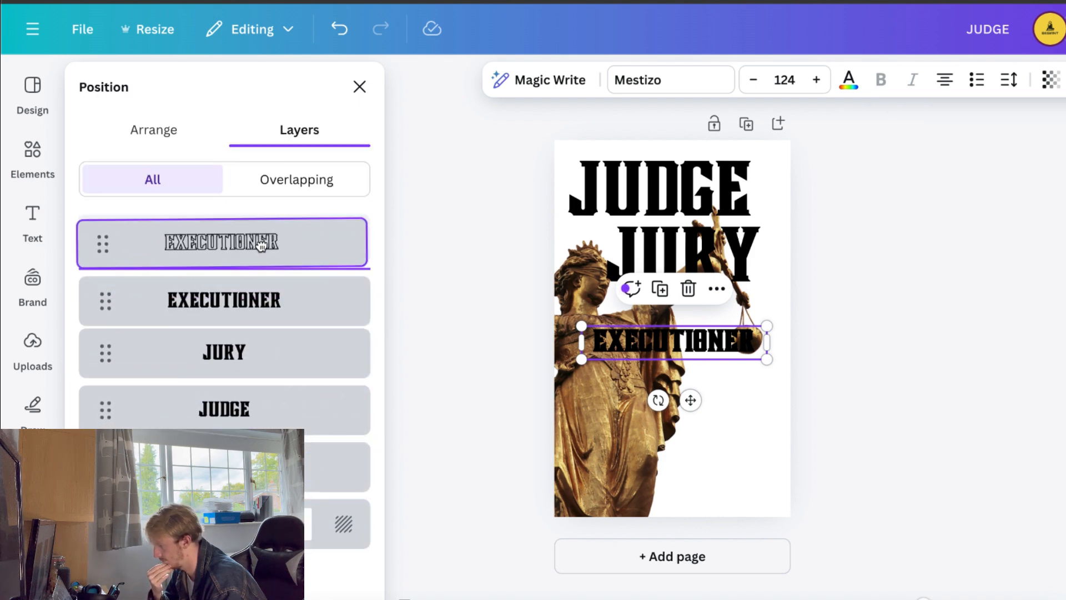
{"action": "left_click_drag", "start_coordinate": [244, 297], "coordinate": [245, 469]}
{"action": "left_click", "coordinate": [872, 309]}
Move both the hollow and the solid EXECUTIONER copies up just beneath JURY so they overlap exactly
{"action": "left_click", "coordinate": [679, 340]}
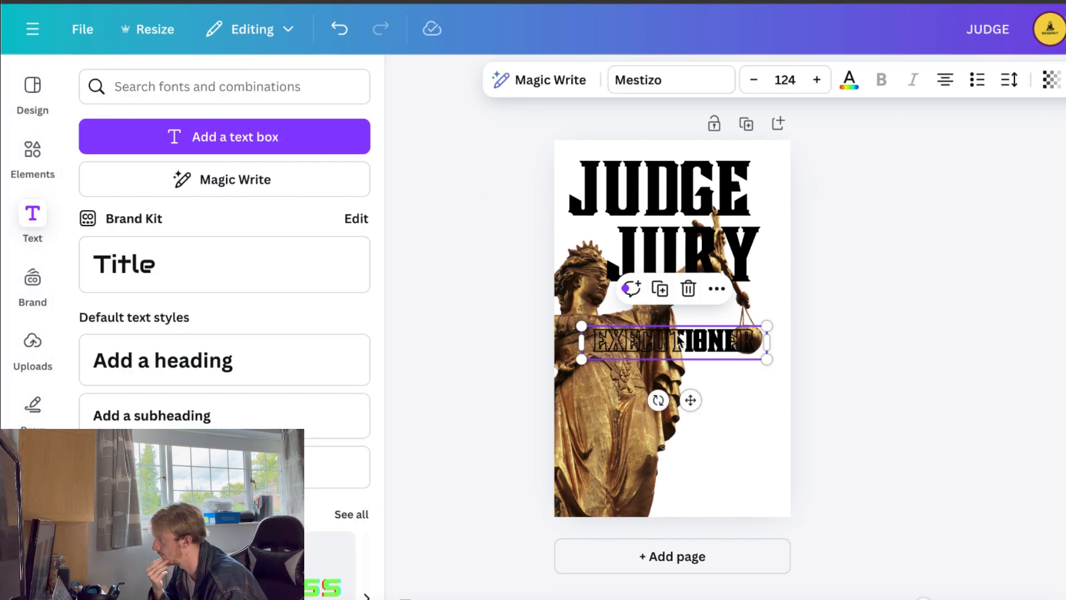
{"action": "left_click_drag", "start_coordinate": [679, 339], "coordinate": [677, 306]}
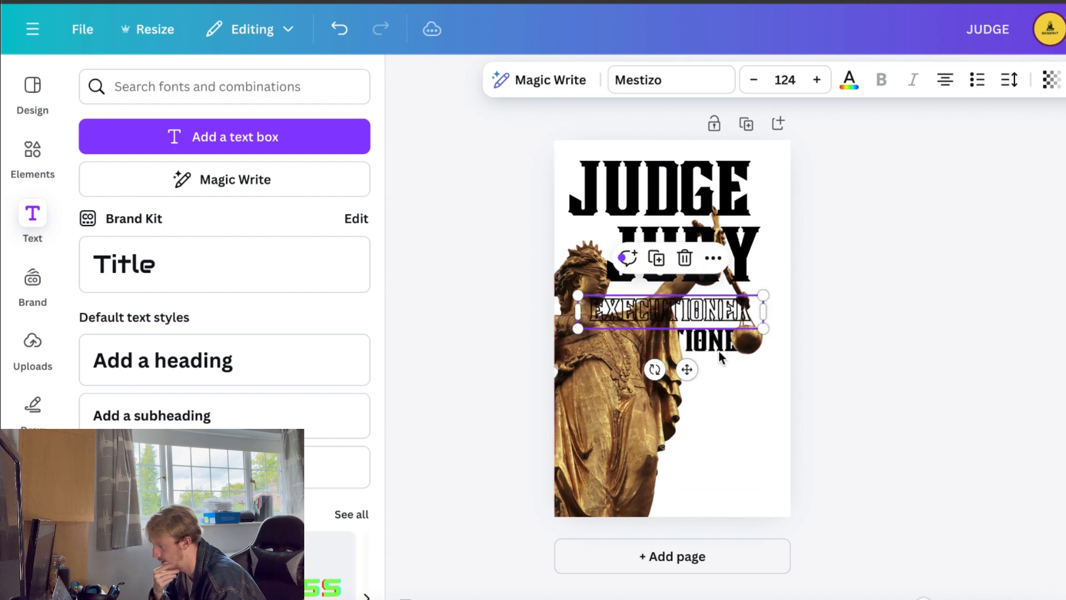
{"action": "left_click", "coordinate": [1065, 80]}
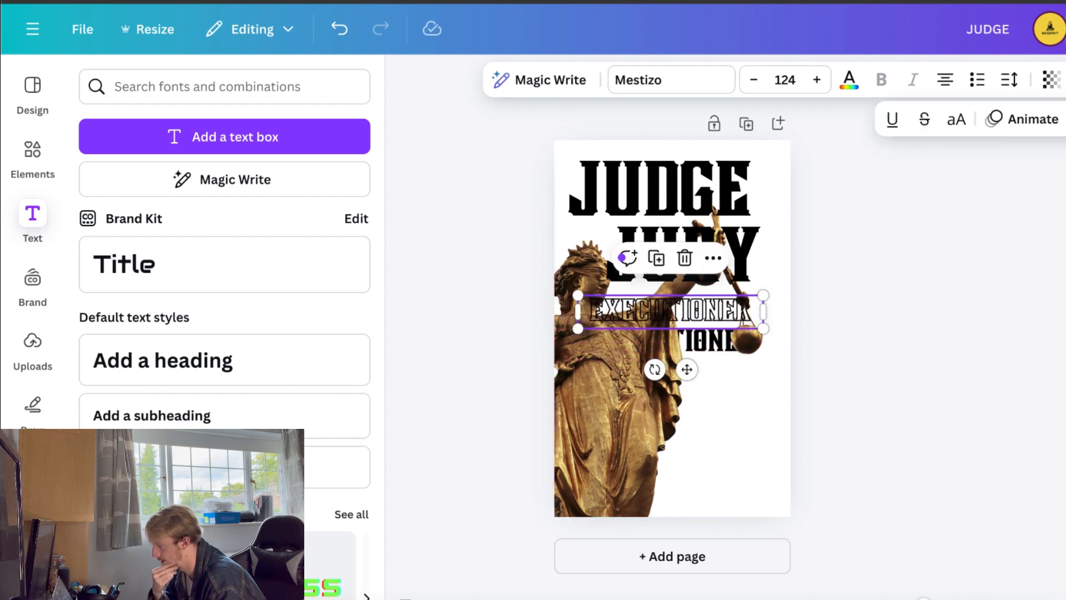
{"action": "left_click", "coordinate": [1065, 119]}
{"action": "left_click", "coordinate": [284, 462]}
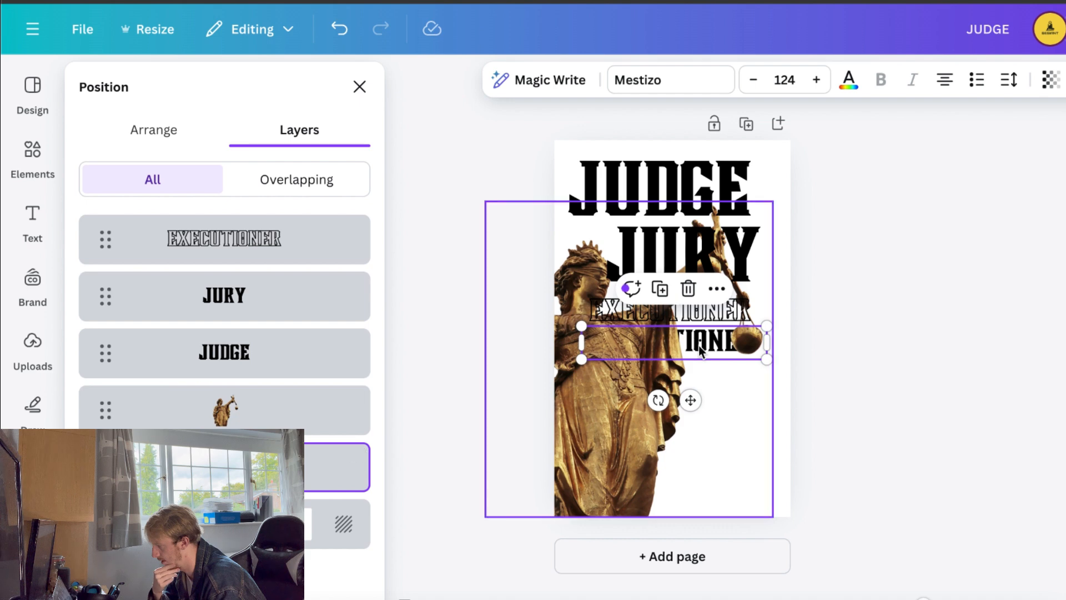
{"action": "left_click_drag", "start_coordinate": [700, 350], "coordinate": [693, 315]}
{"action": "left_click", "coordinate": [929, 308]}
{"action": "left_click", "coordinate": [929, 309]}
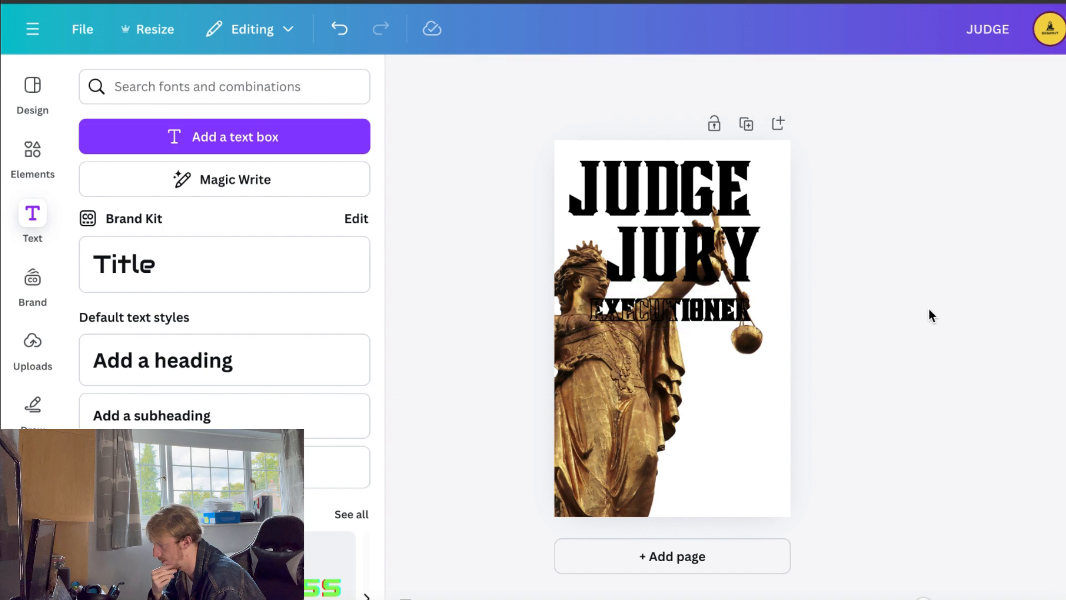
Duplicate the JURY title exactly over the original and apply the Hollow effect to the copy
{"action": "left_click", "coordinate": [699, 245]}
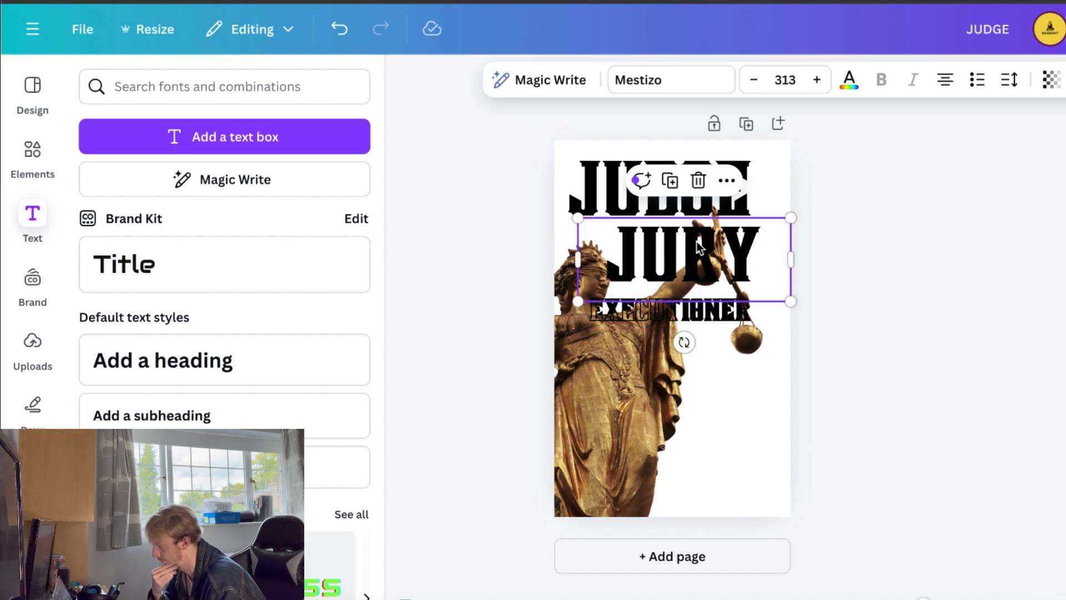
{"action": "left_click_drag", "start_coordinate": [698, 244], "coordinate": [720, 261]}
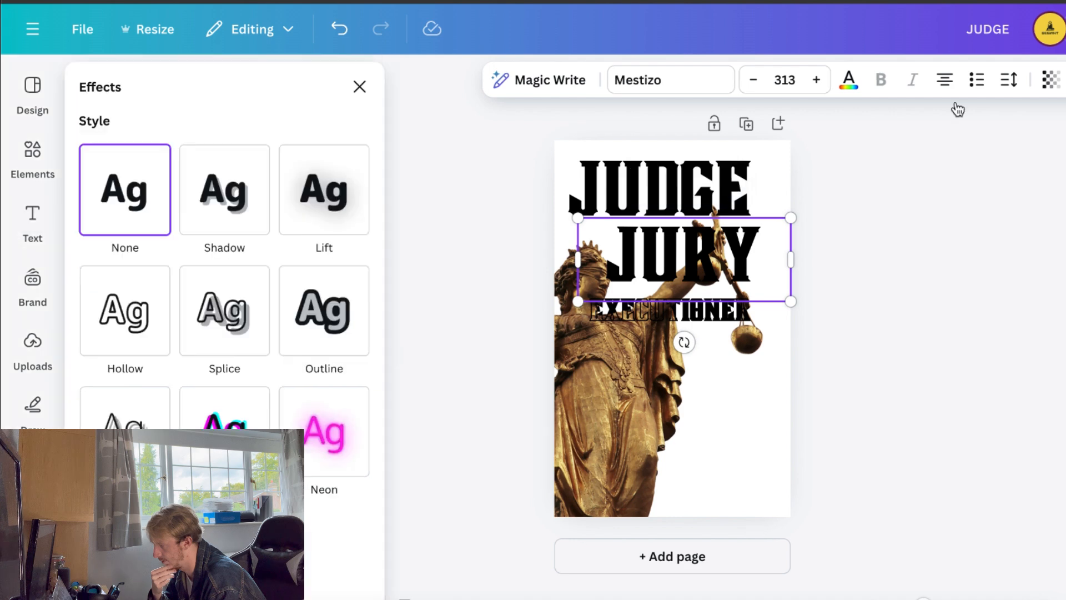
{"action": "left_click", "coordinate": [125, 311]}
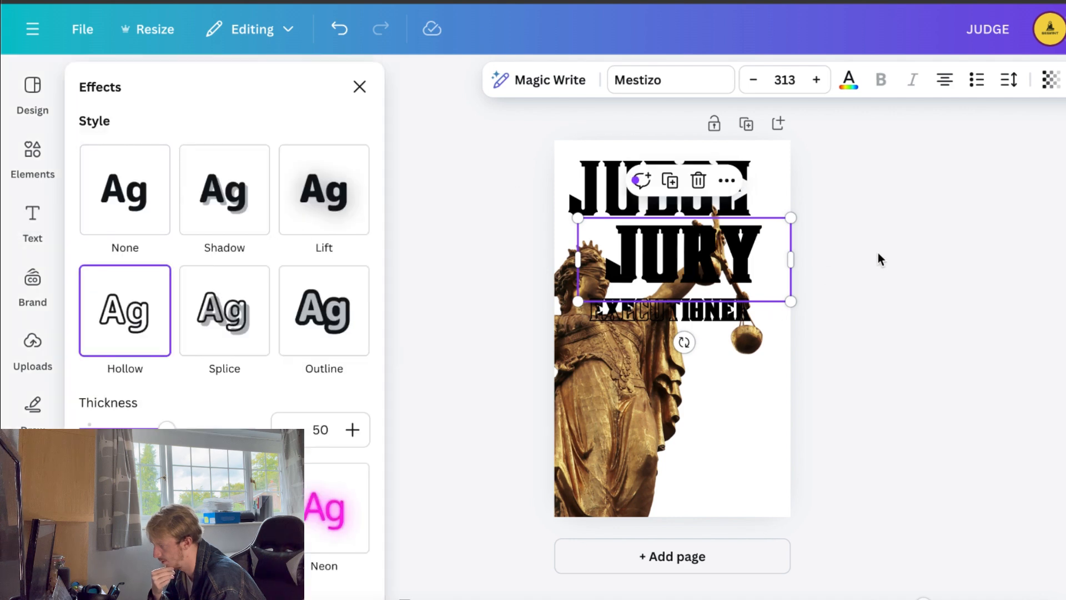
Move the solid JURY layer behind the statue in the layer order, leaving the hollow copy in front
{"action": "left_click", "coordinate": [1065, 80]}
{"action": "left_click", "coordinate": [1065, 119]}
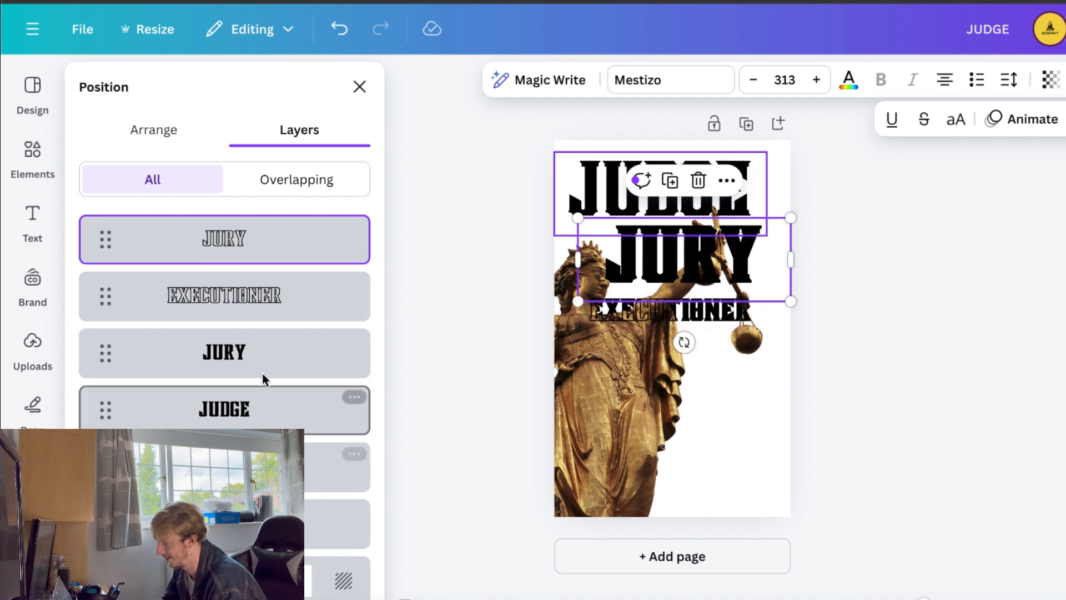
{"action": "left_click_drag", "start_coordinate": [264, 358], "coordinate": [261, 470]}
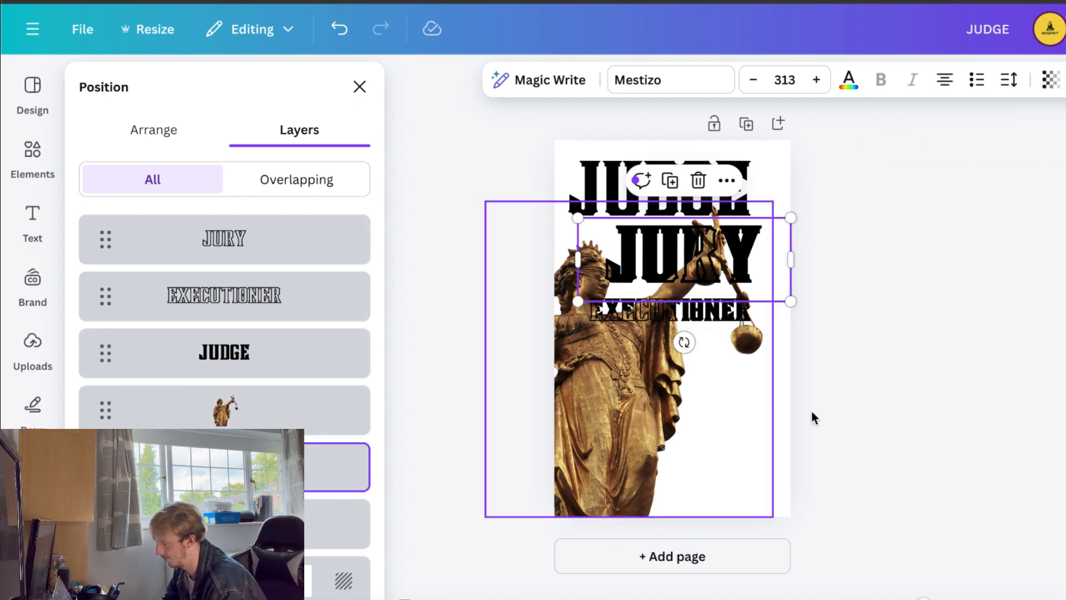
{"action": "left_click", "coordinate": [924, 311]}
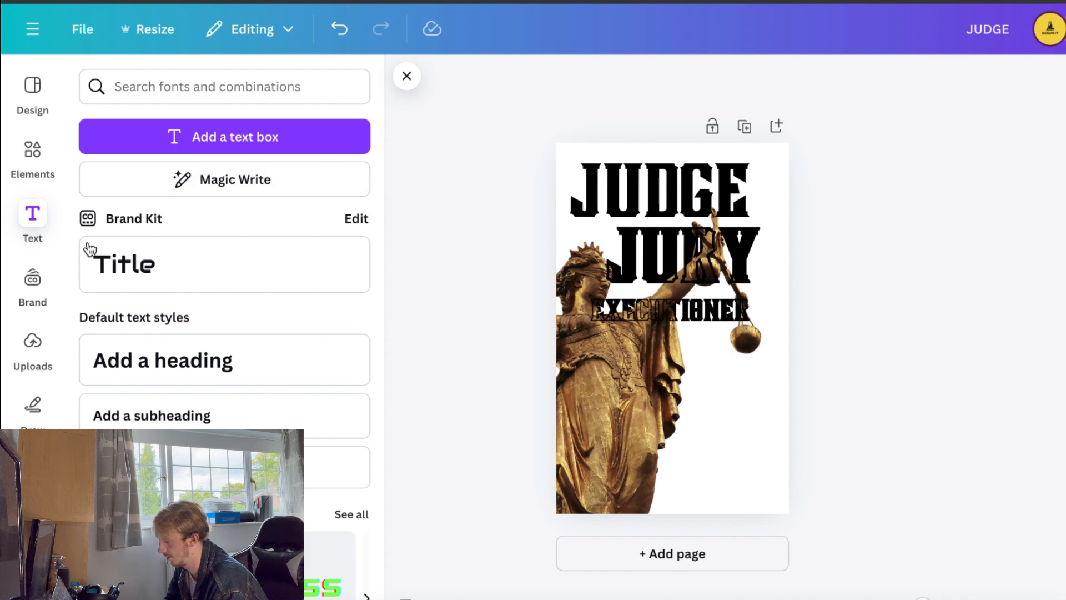
Apply the brand palette "Center of Life" to the cover, shuffled to a dark brown background with white titles
{"action": "left_click", "coordinate": [33, 278]}
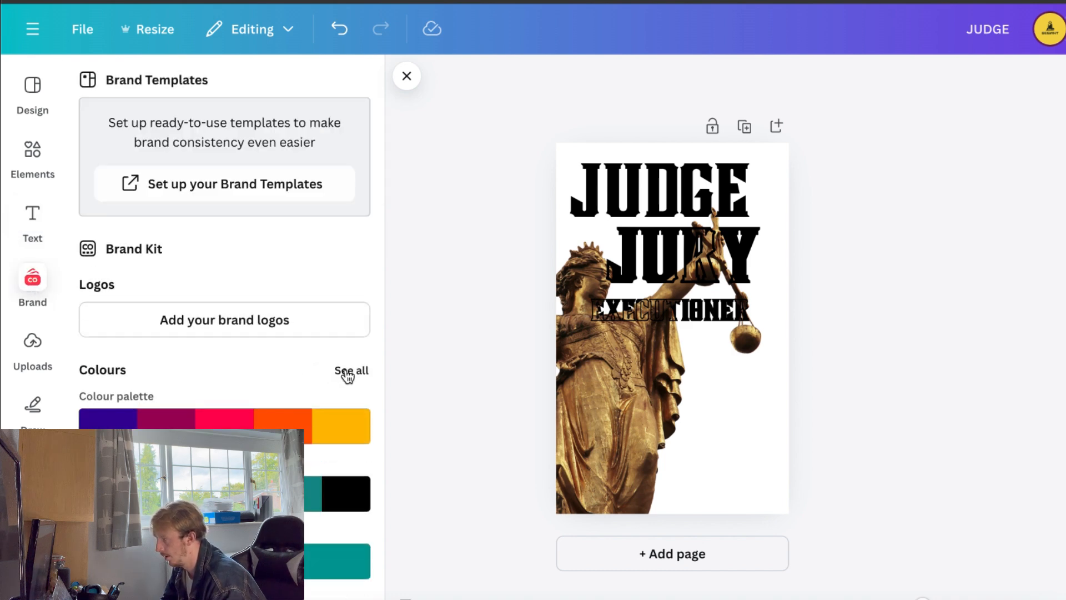
{"action": "left_click", "coordinate": [348, 376]}
{"action": "scroll", "coordinate": [263, 347], "scroll_direction": "down", "scroll_amount": 10}
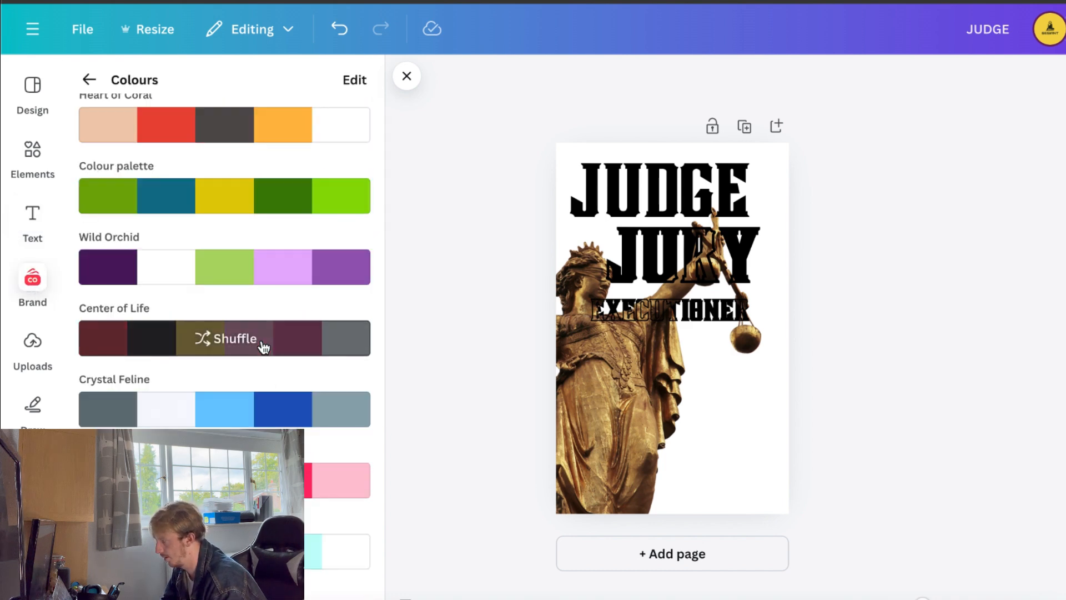
{"action": "left_click", "coordinate": [263, 347]}
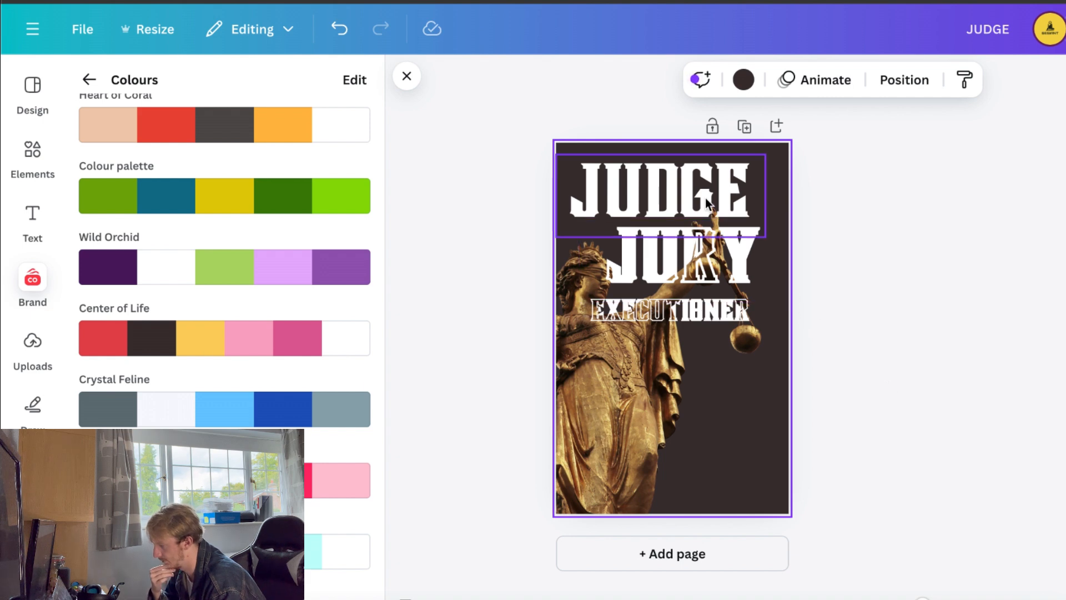
Move all JUDGE, JURY and EXECUTIONER text layers together to the cover's lower right and shift the statue slightly left
{"action": "left_click", "coordinate": [913, 89]}
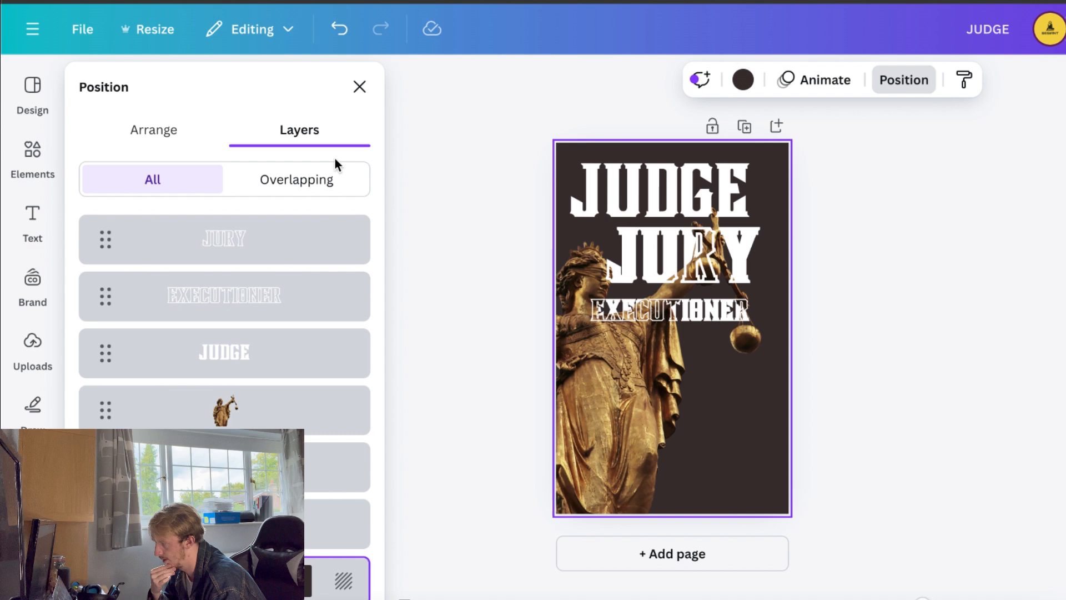
{"action": "left_click", "coordinate": [261, 239]}
{"action": "left_click", "coordinate": [267, 341], "text": "shift"}
{"action": "left_click", "coordinate": [262, 305], "text": "shift"}
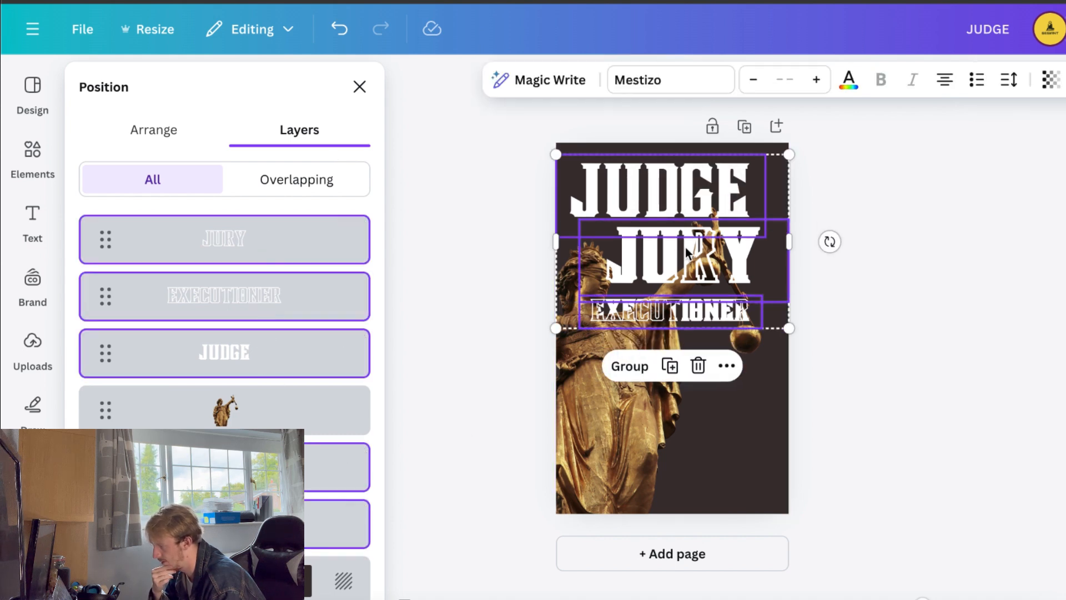
{"action": "left_click_drag", "start_coordinate": [686, 247], "coordinate": [702, 431]}
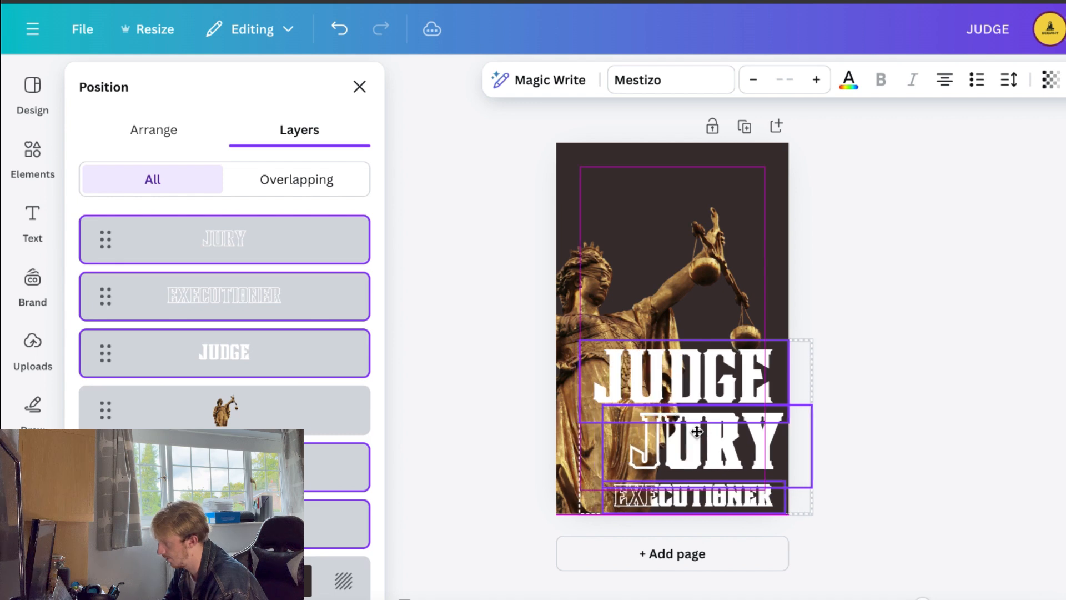
{"action": "left_click", "coordinate": [957, 310]}
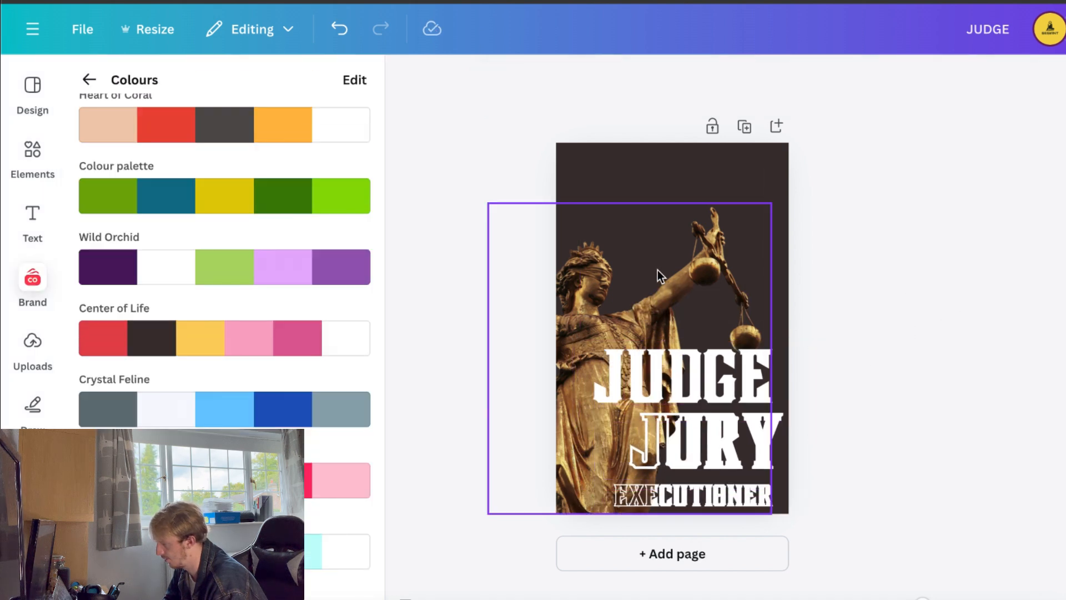
{"action": "mouse_move", "coordinate": [655, 271]}
{"action": "left_mouse_down"}
{"action": "mouse_move", "coordinate": [631, 257]}
{"action": "mouse_move", "coordinate": [647, 269]}
{"action": "left_mouse_up"}
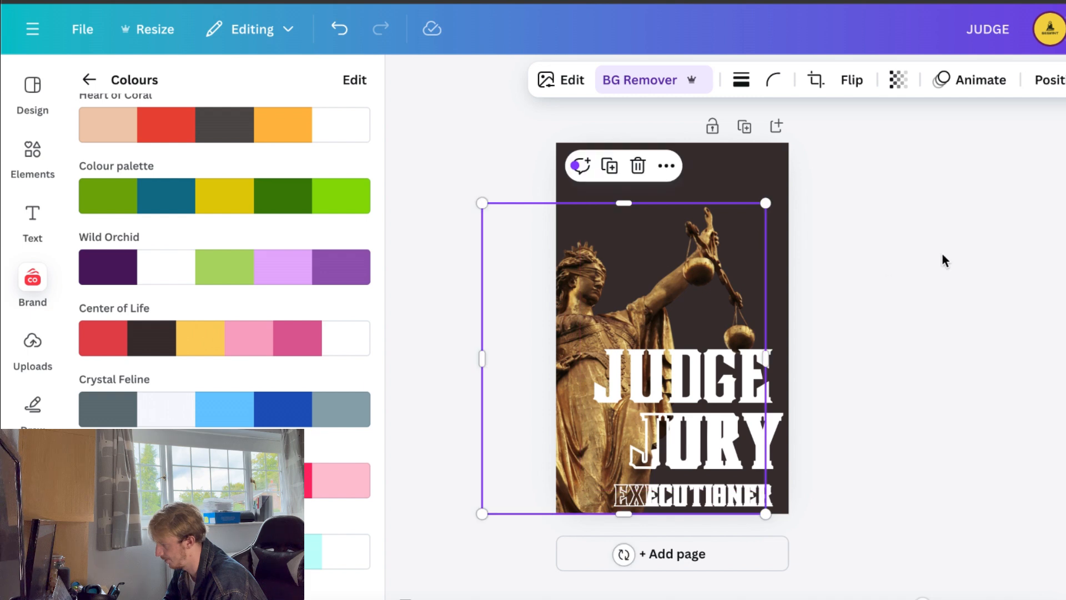
{"action": "left_click", "coordinate": [954, 254]}
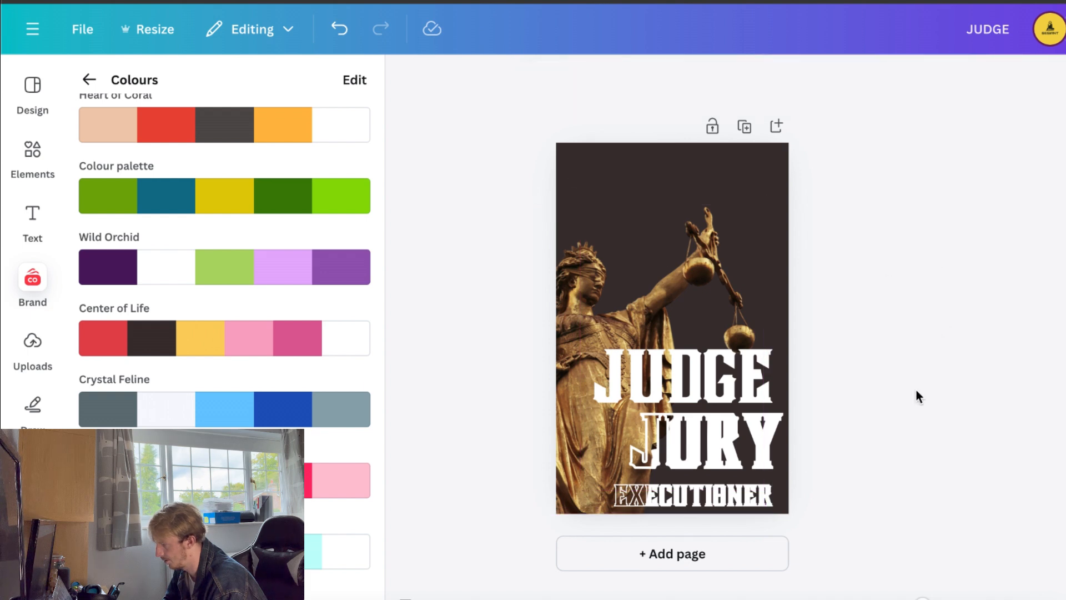
Reduce the thickness of the Hollow effect on the front EXECUTIONER text layer to 15
{"action": "left_click", "coordinate": [737, 442]}
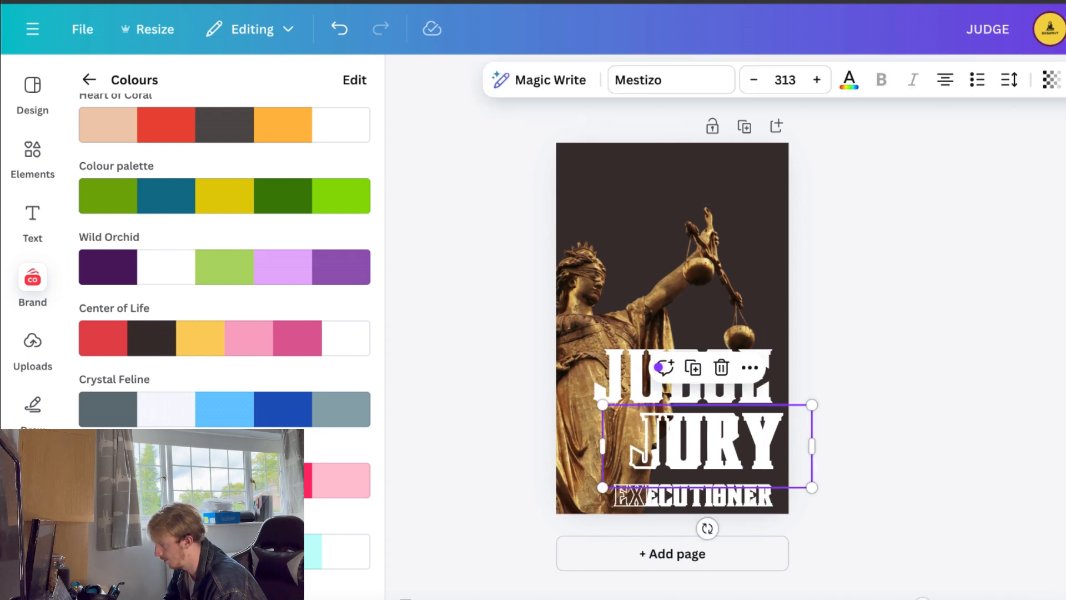
{"action": "key", "text": "alt+1"}
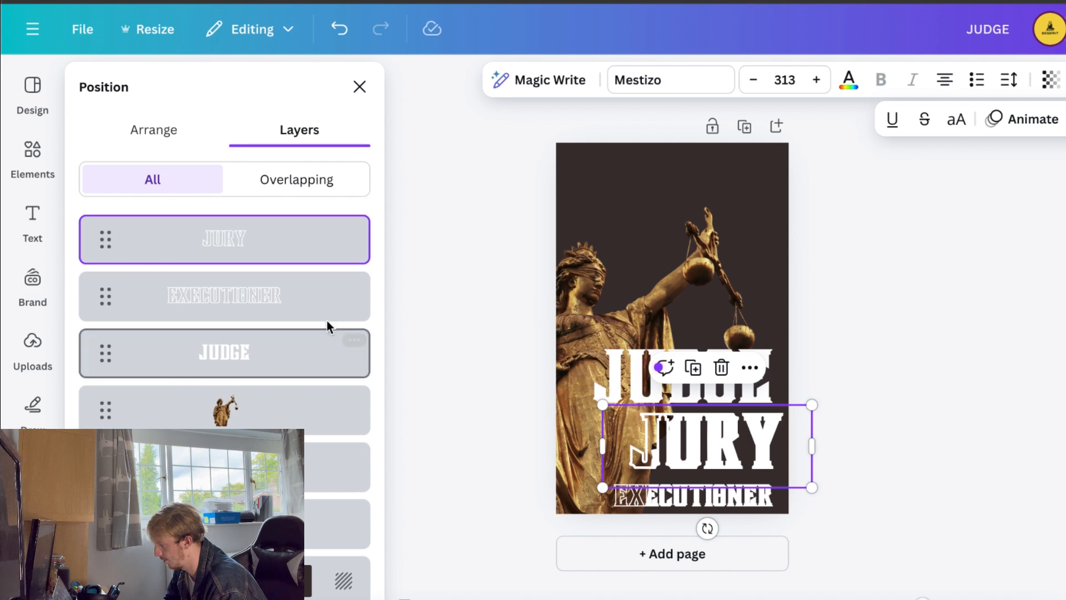
{"action": "left_click", "coordinate": [312, 304]}
{"action": "scroll", "coordinate": [754, 499], "scroll_direction": "up", "scroll_amount": 3}
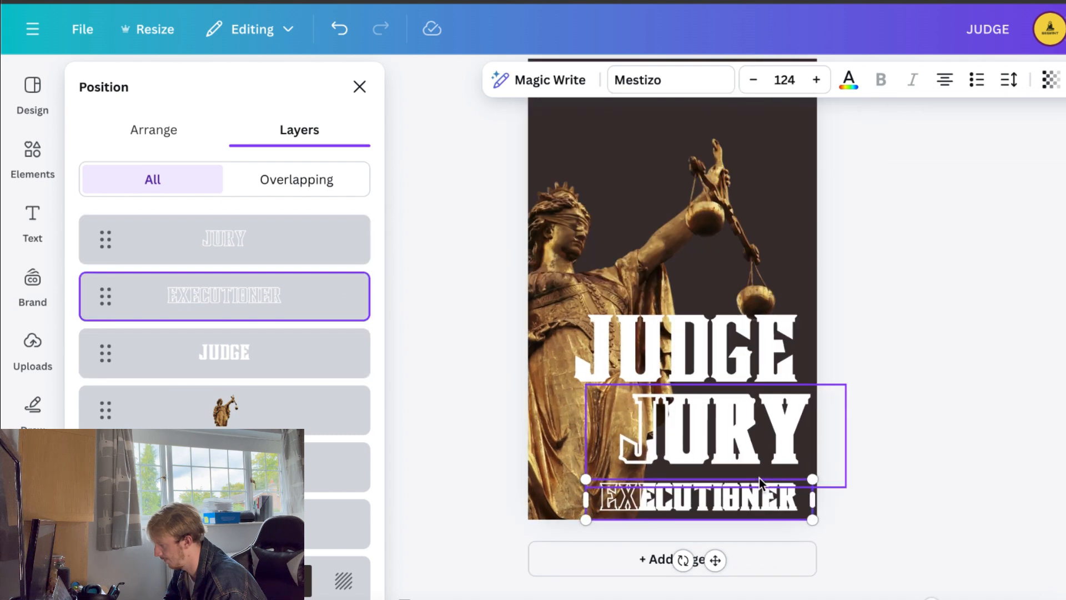
{"action": "left_click_drag", "start_coordinate": [754, 502], "coordinate": [751, 500]}
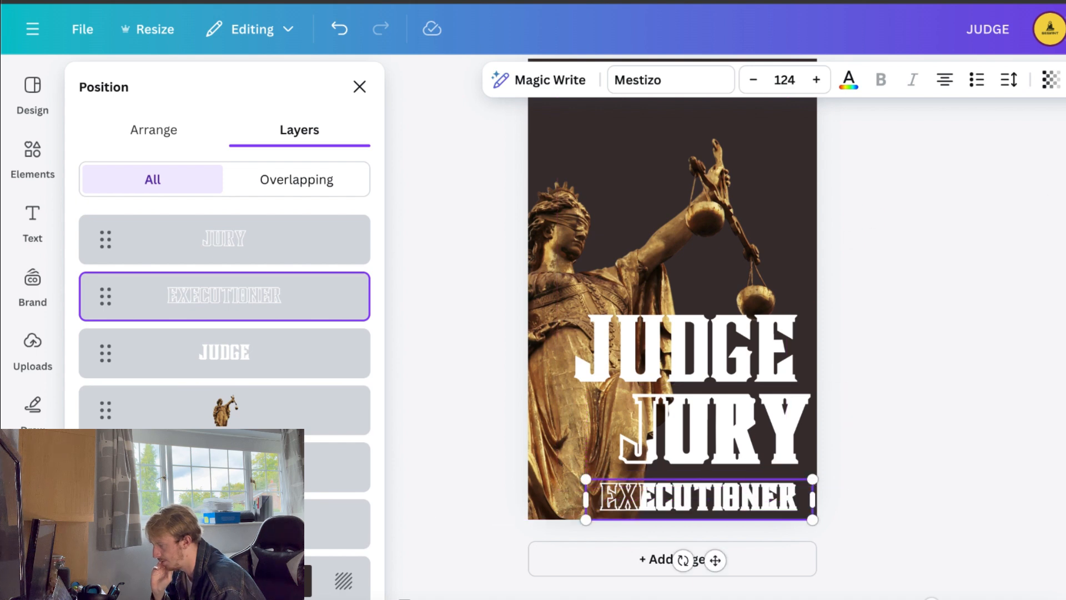
{"action": "left_click", "coordinate": [1065, 80]}
{"action": "left_click_drag", "start_coordinate": [166, 428], "coordinate": [111, 427]}
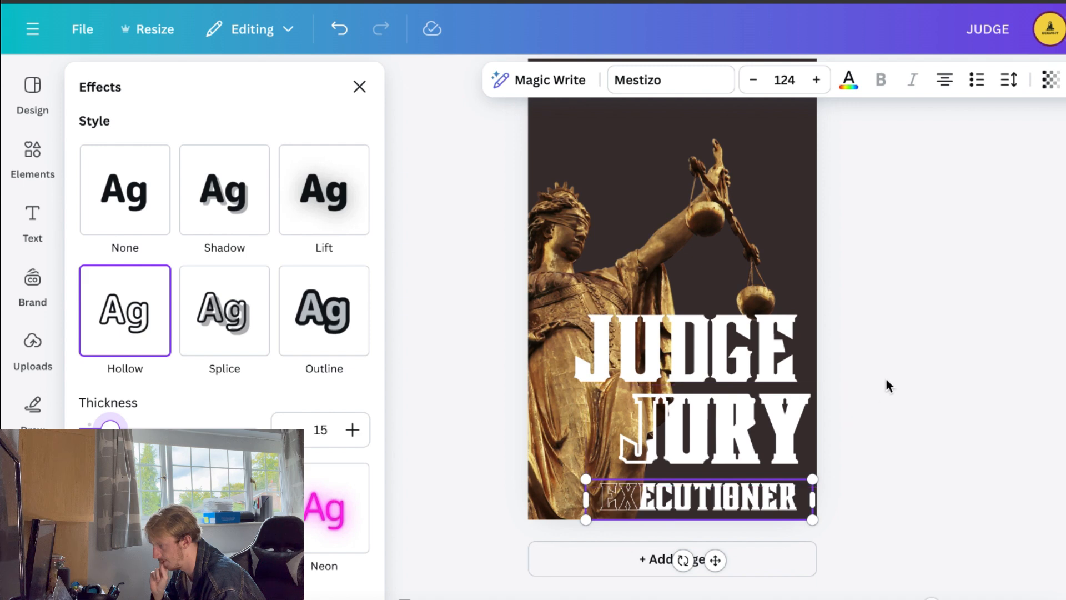
Reduce the thickness of the Hollow effect on the front JURY text layer to 18
{"action": "left_click", "coordinate": [916, 361]}
{"action": "left_click", "coordinate": [789, 421]}
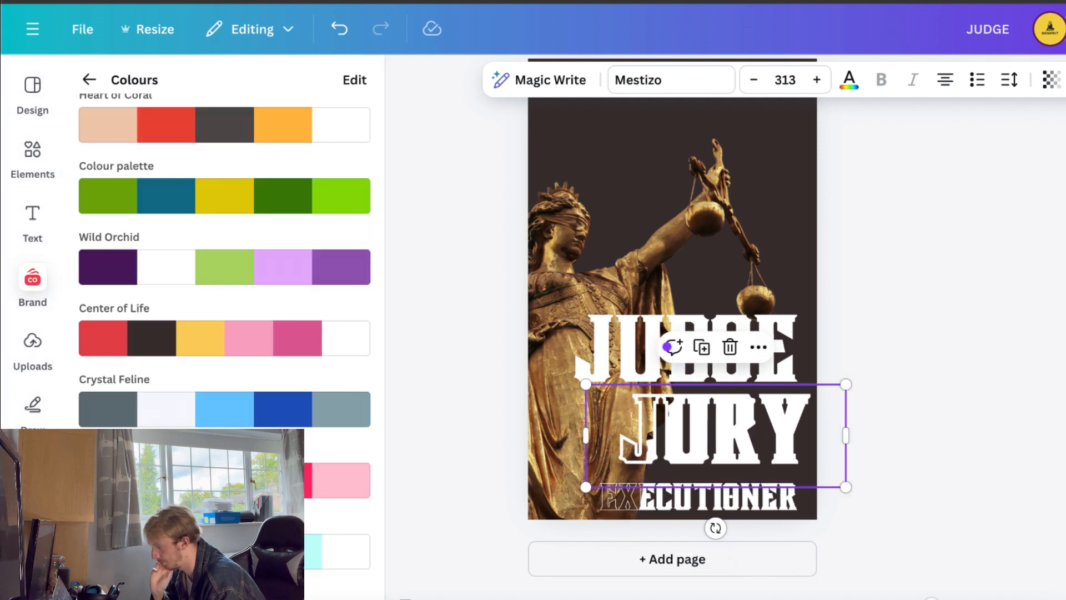
{"action": "left_click", "coordinate": [1065, 80]}
{"action": "left_click_drag", "start_coordinate": [167, 427], "coordinate": [115, 427]}
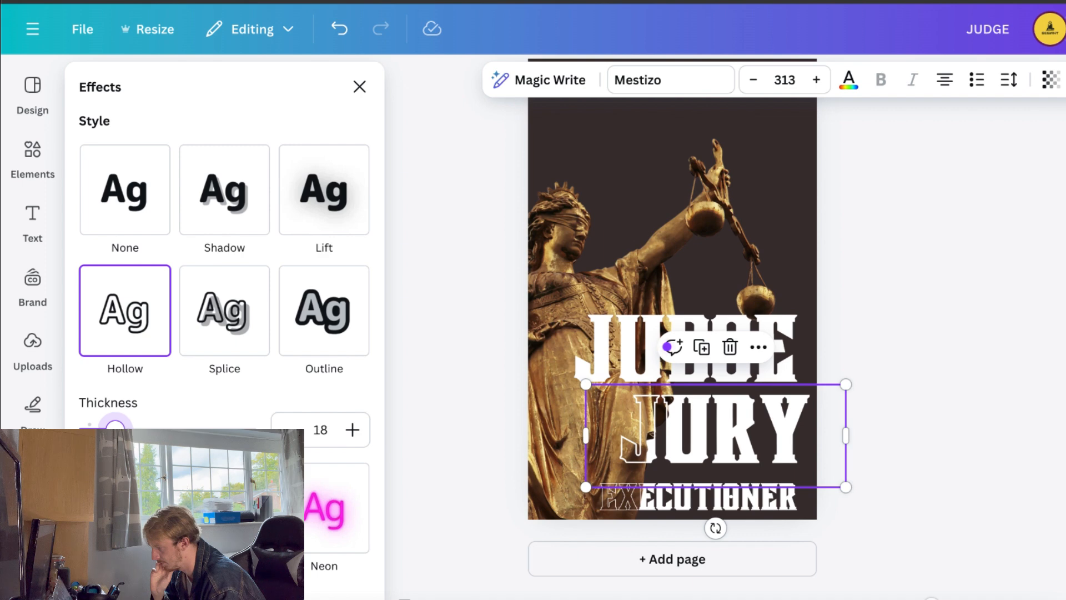
{"action": "left_click", "coordinate": [1028, 283]}
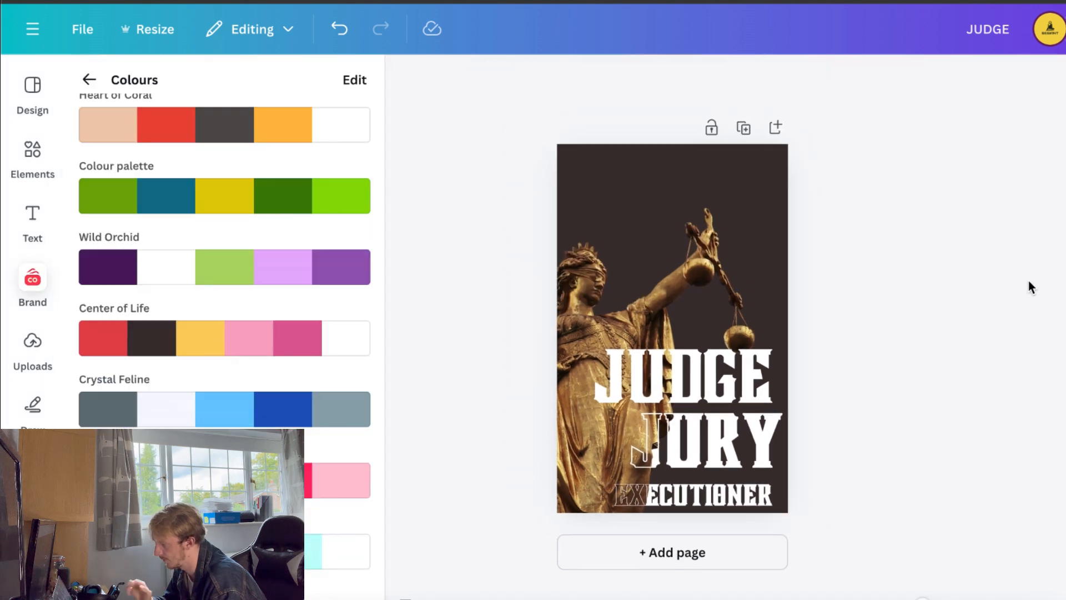
Search the elements for "scortch" and check both the graphics and photo results
{"action": "left_click", "coordinate": [32, 150]}
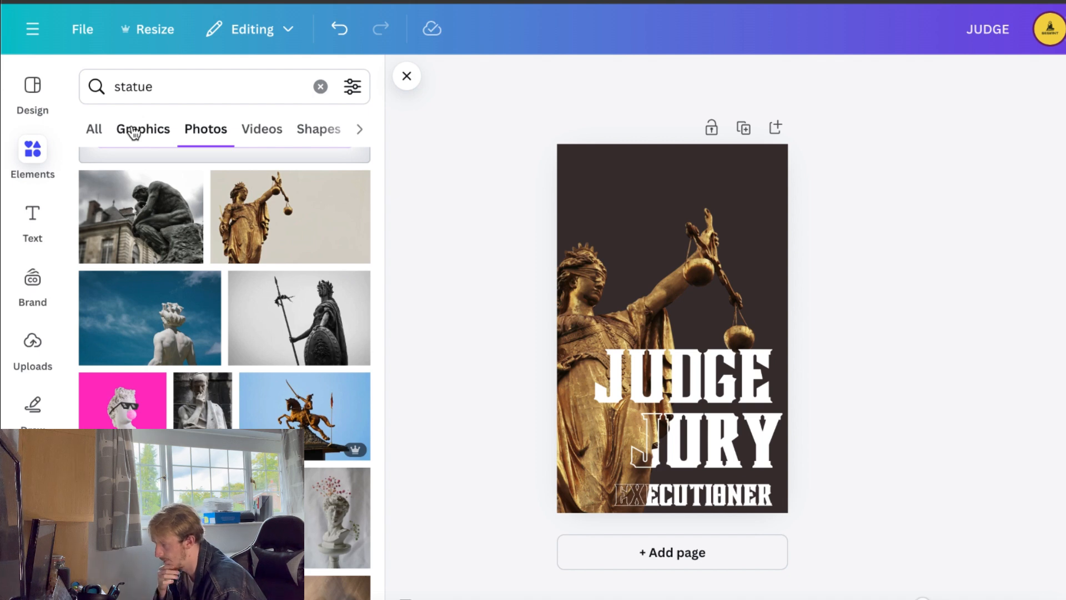
{"action": "left_click", "coordinate": [182, 83]}
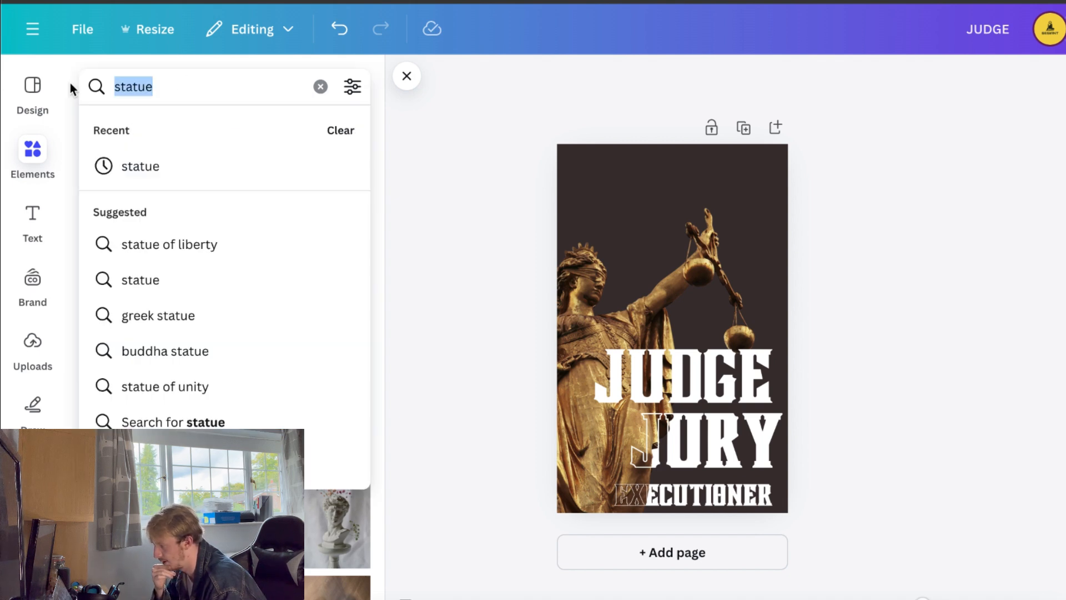
{"action": "type", "text": "scort"}
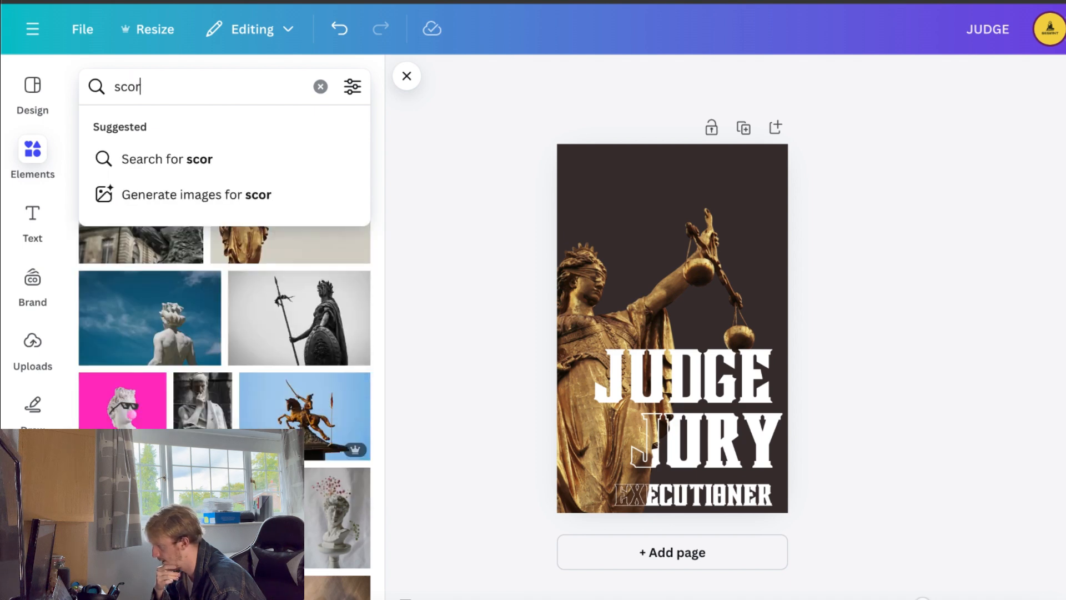
{"action": "key", "text": "BackSpace"}
{"action": "key", "text": "BackSpace"}
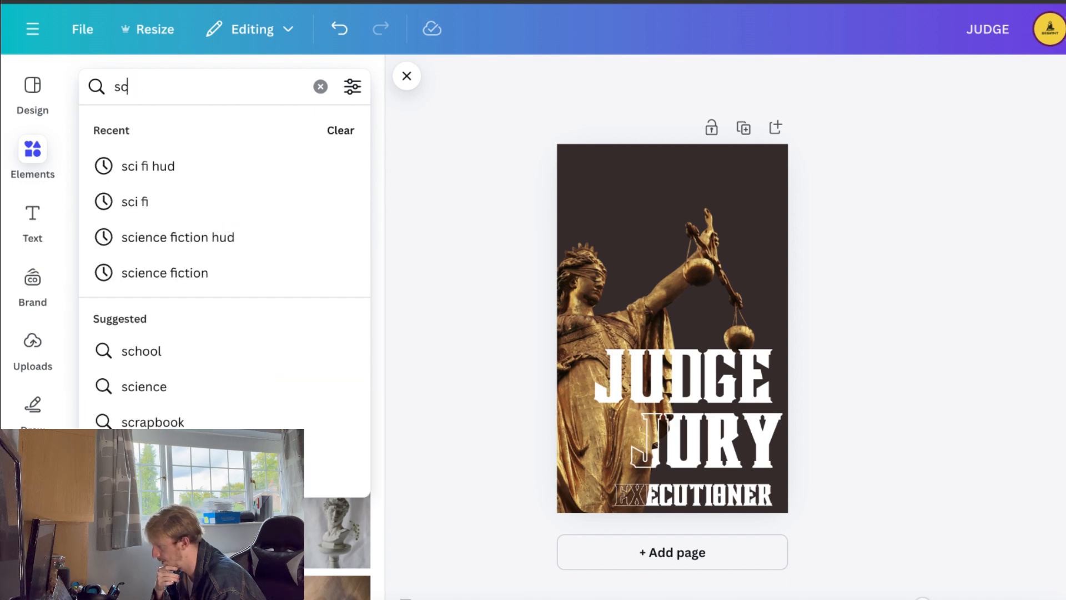
{"action": "type", "text": "ort"}
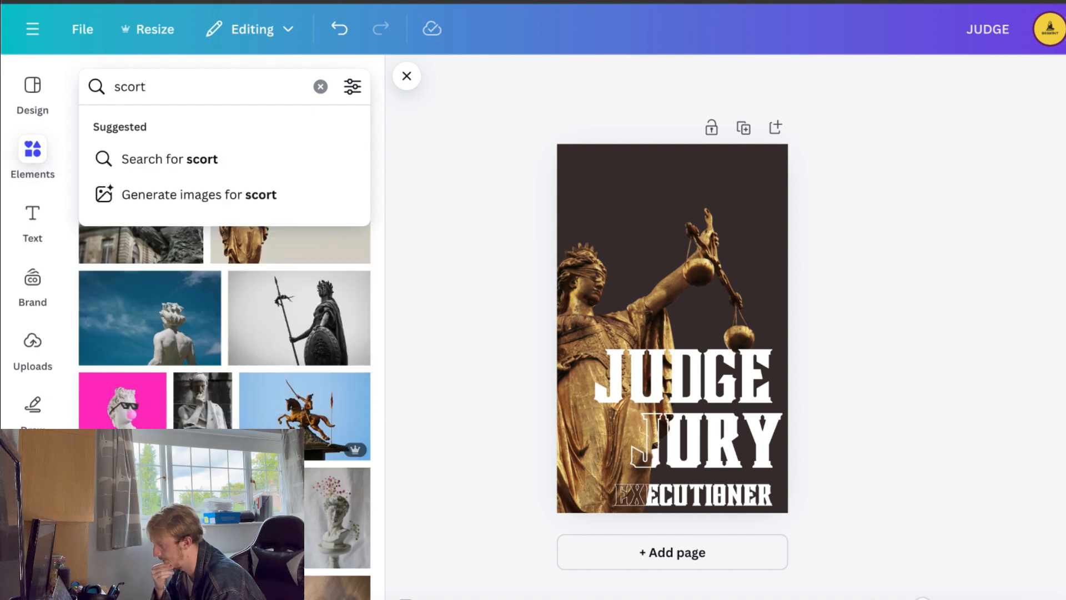
{"action": "type", "text": "ch"}
{"action": "key", "text": "Return"}
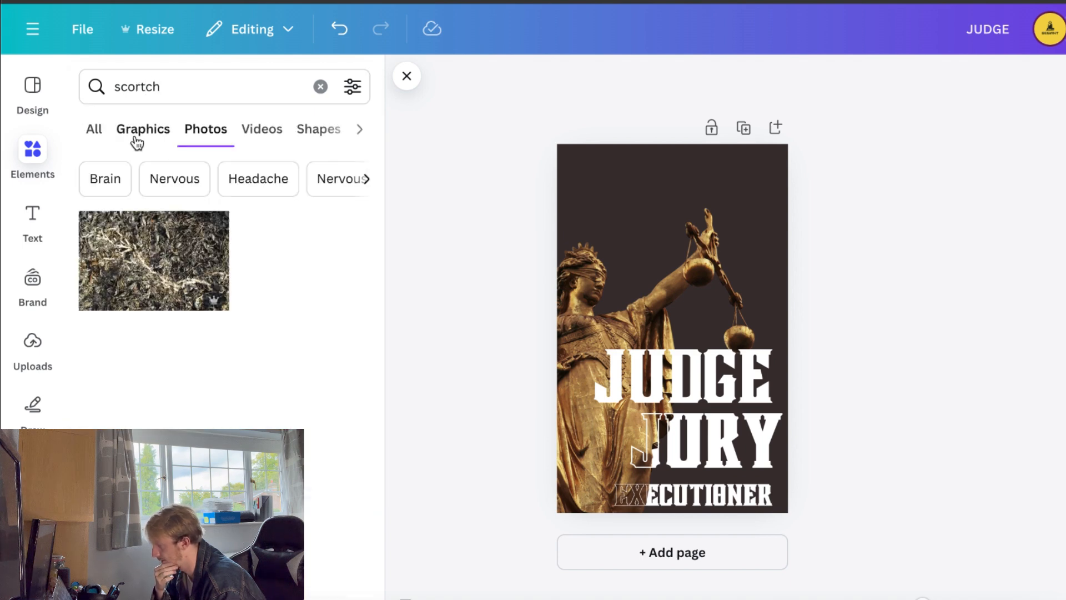
{"action": "left_click", "coordinate": [137, 142]}
{"action": "left_click", "coordinate": [191, 137]}
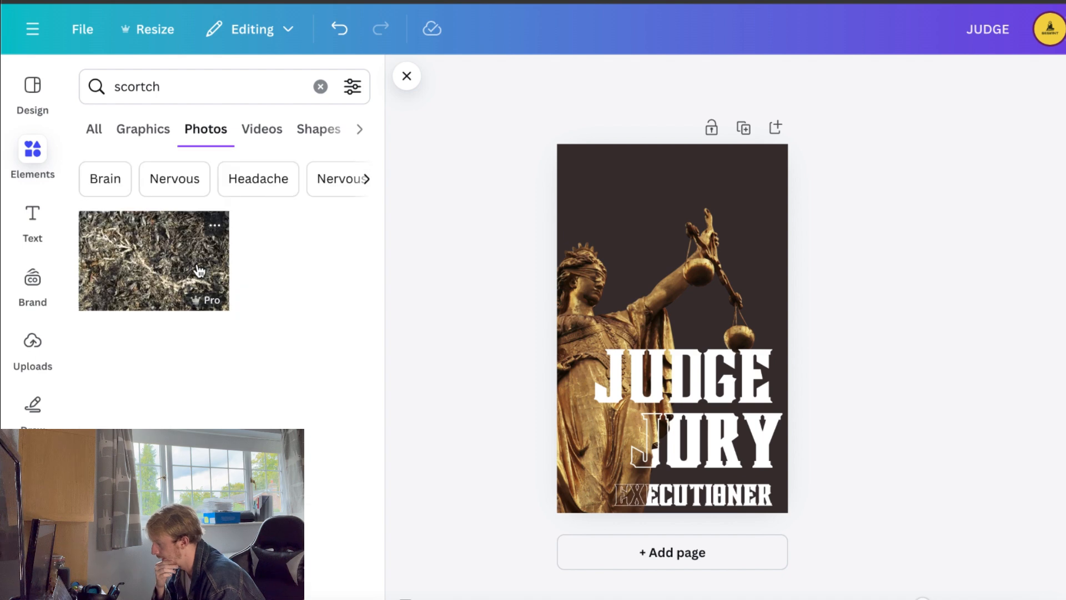
Try the scorched-ground photo as the page background and remove it again
{"action": "left_click", "coordinate": [222, 261]}
{"action": "right_click", "coordinate": [652, 277]}
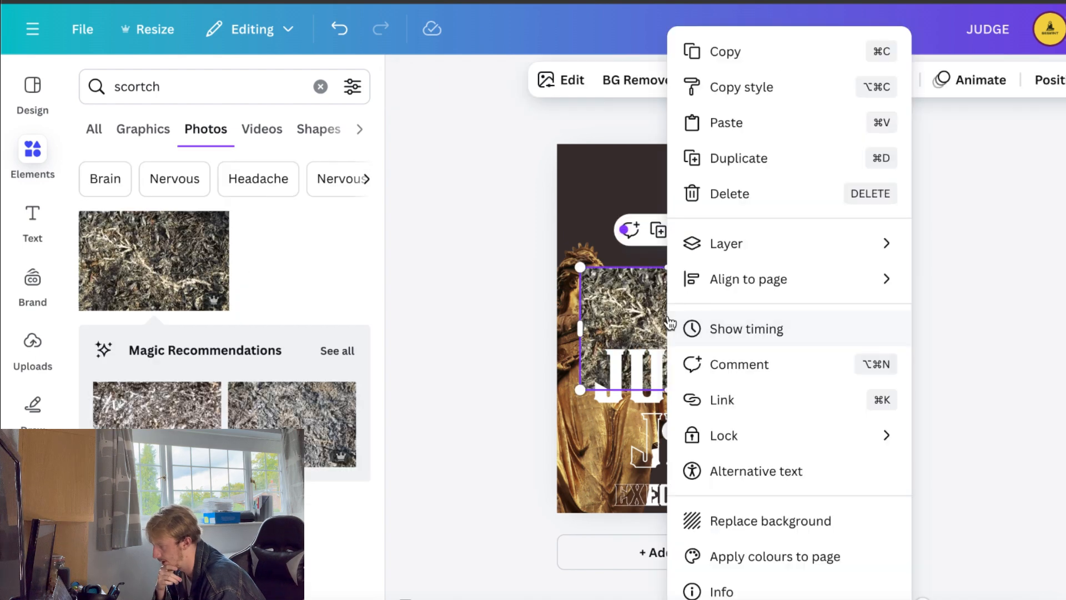
{"action": "left_click", "coordinate": [761, 519]}
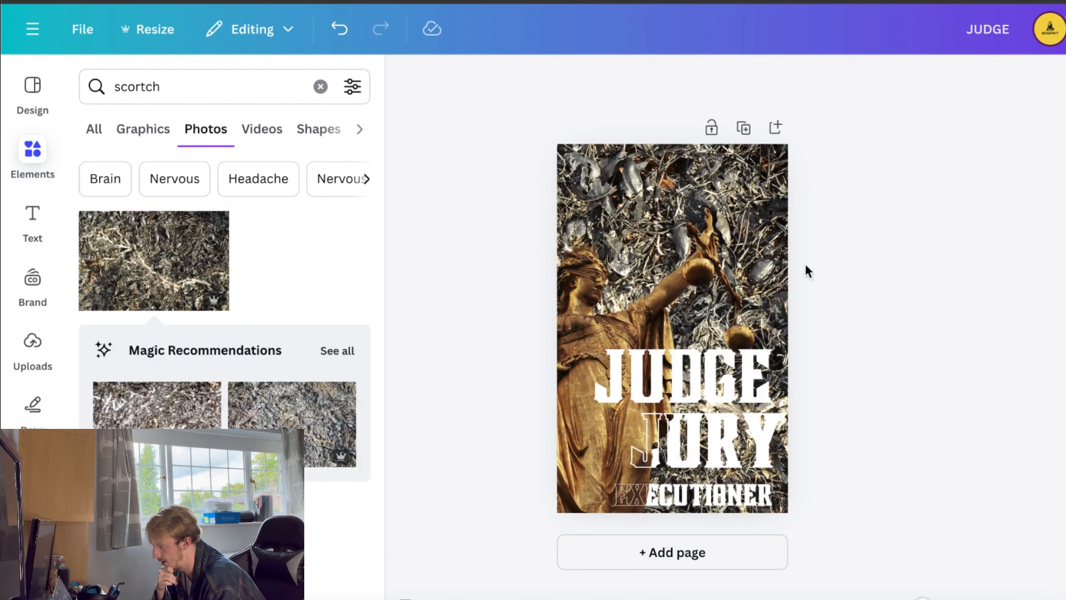
{"action": "left_click", "coordinate": [642, 182]}
{"action": "key", "text": "Delete"}
Search the photos for "line pattern" and look through the results for a background texture
{"action": "left_click", "coordinate": [175, 87]}
{"action": "key", "text": "ctrl+a"}
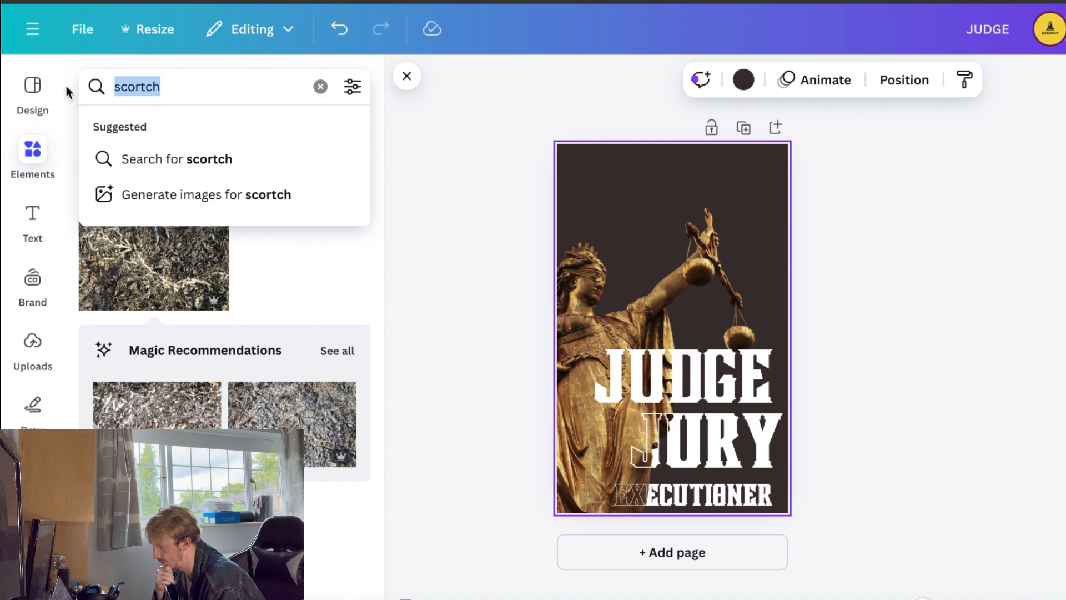
{"action": "type", "text": "line pattern"}
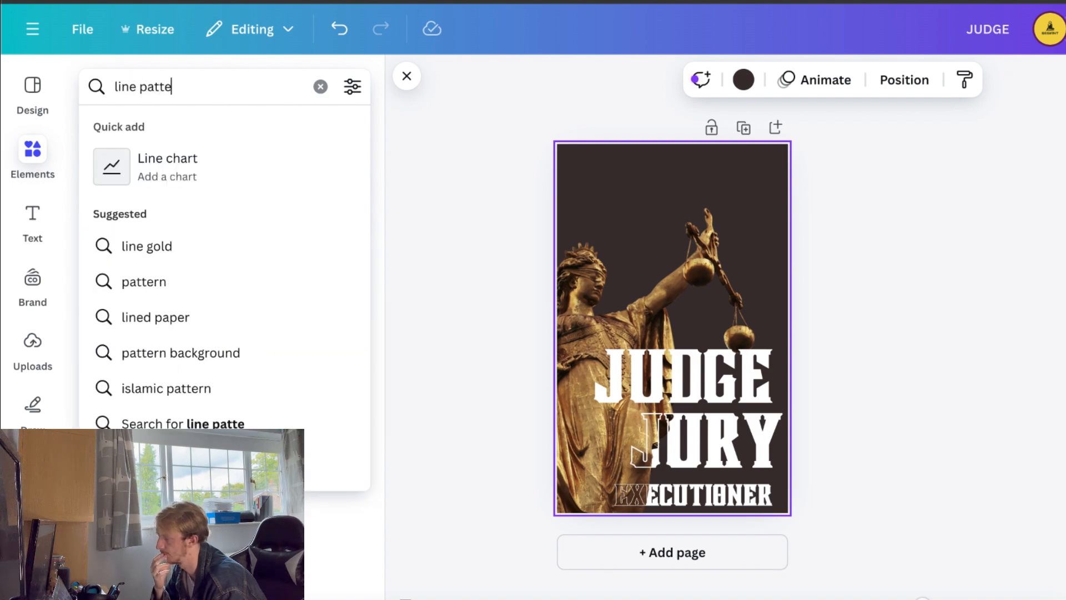
{"action": "key", "text": "Return"}
{"action": "scroll", "coordinate": [180, 309], "scroll_direction": "down", "scroll_amount": 10}
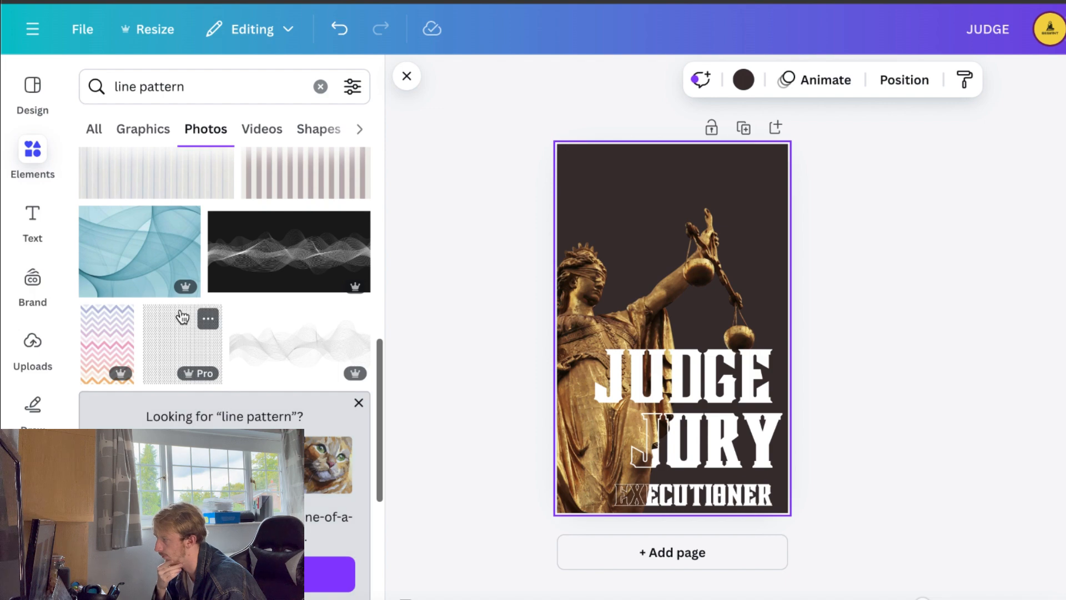
{"action": "scroll", "coordinate": [181, 314], "scroll_direction": "down", "scroll_amount": 8}
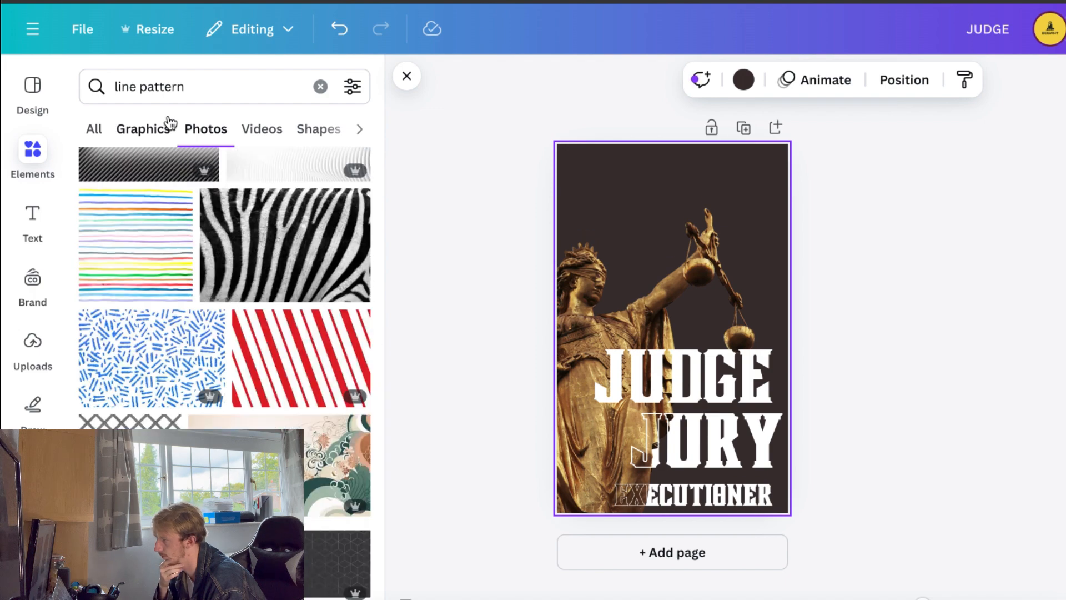
{"action": "scroll", "coordinate": [178, 308], "scroll_direction": "down", "scroll_amount": 1}
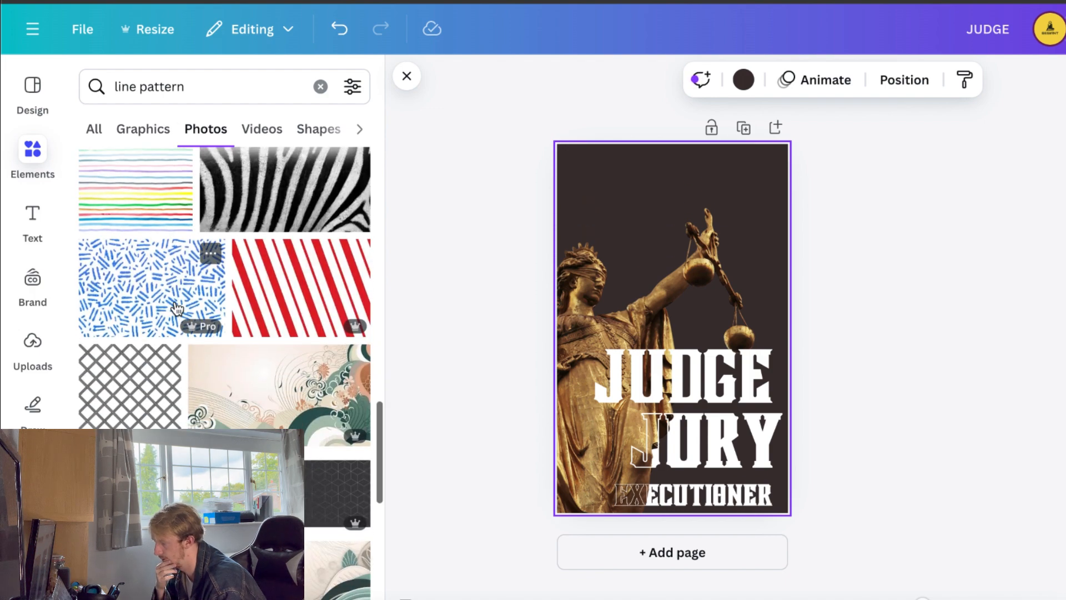
{"action": "scroll", "coordinate": [177, 309], "scroll_direction": "down", "scroll_amount": 5}
{"action": "scroll", "coordinate": [170, 266], "scroll_direction": "down", "scroll_amount": 1}
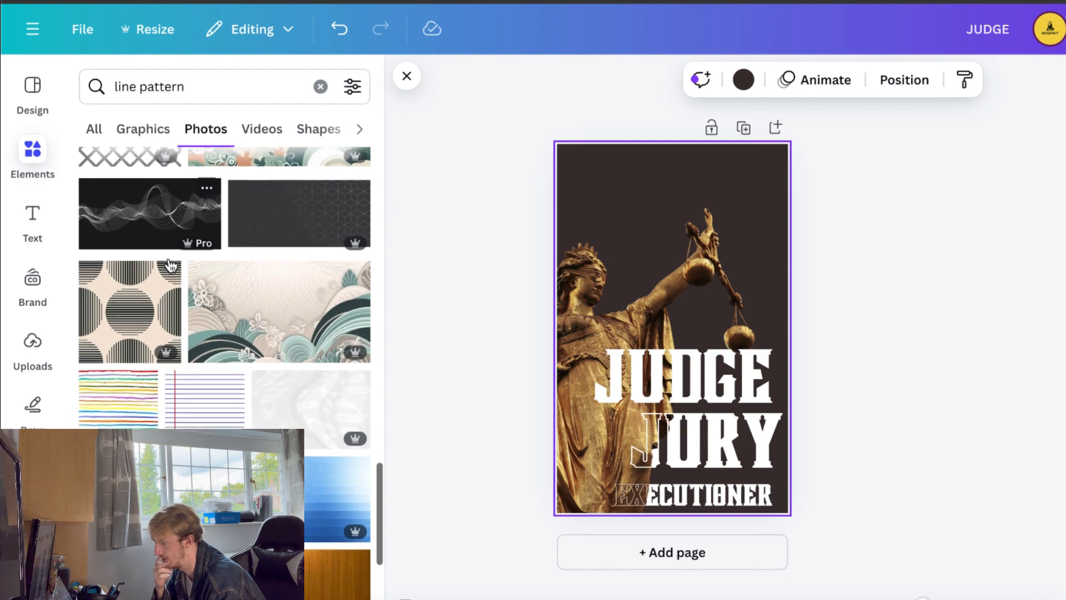
Look through the graphics results for "line pattern" for a background texture that suits the cover
{"action": "left_click", "coordinate": [154, 133]}
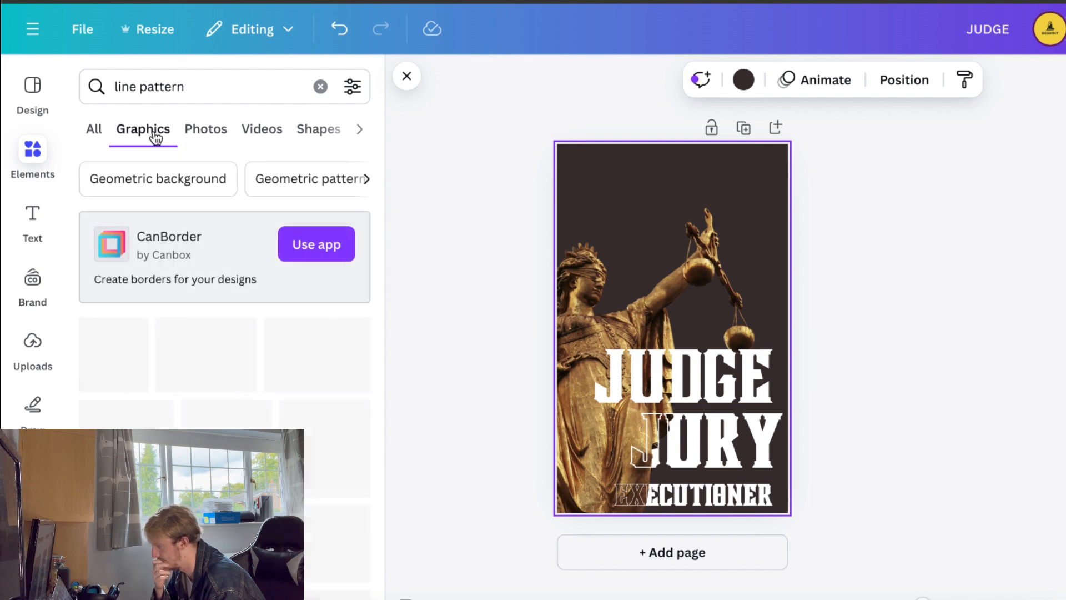
{"action": "scroll", "coordinate": [234, 348], "scroll_direction": "down", "scroll_amount": 5}
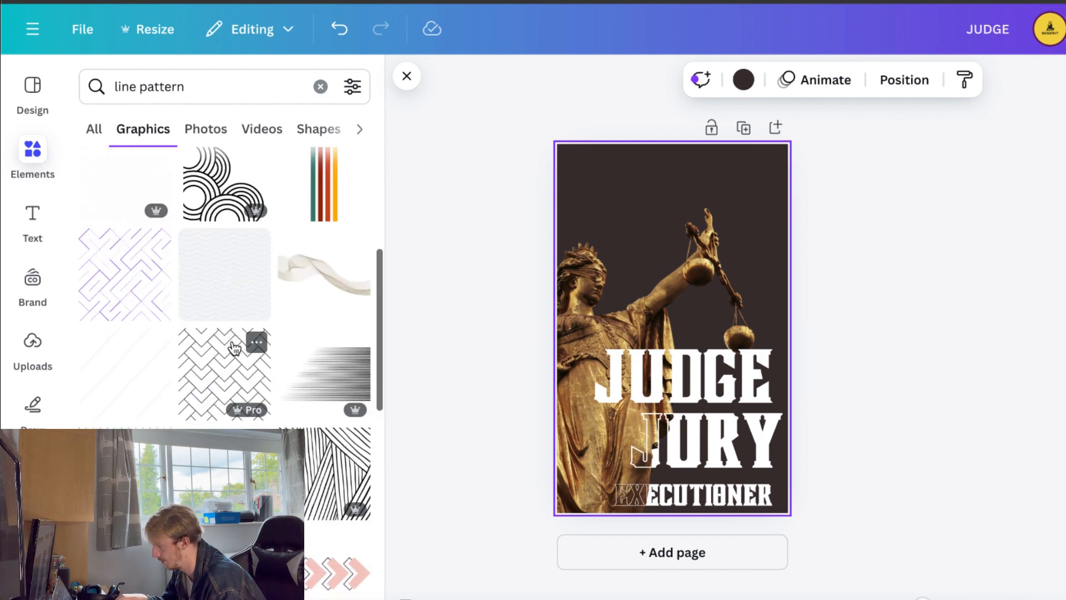
{"action": "scroll", "coordinate": [234, 348], "scroll_direction": "down", "scroll_amount": 4}
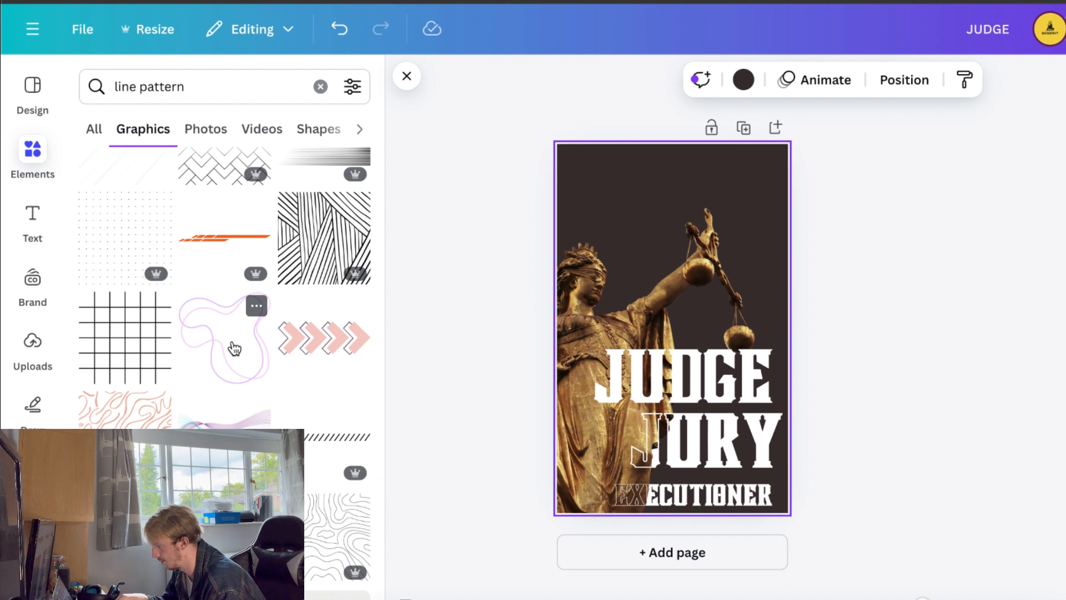
{"action": "scroll", "coordinate": [234, 348], "scroll_direction": "down", "scroll_amount": 1}
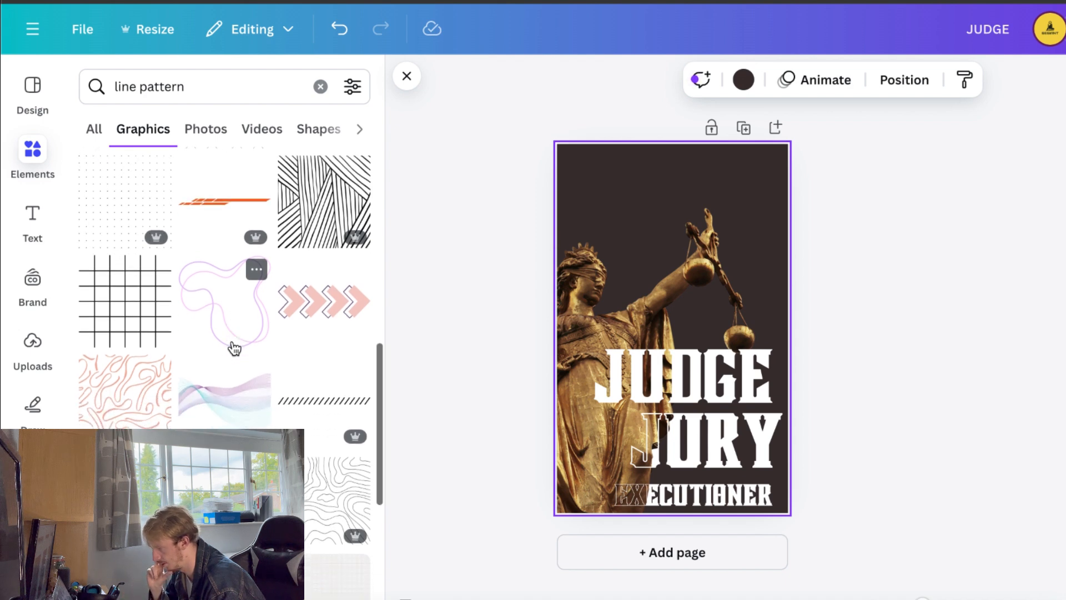
{"action": "scroll", "coordinate": [234, 348], "scroll_direction": "down", "scroll_amount": 5}
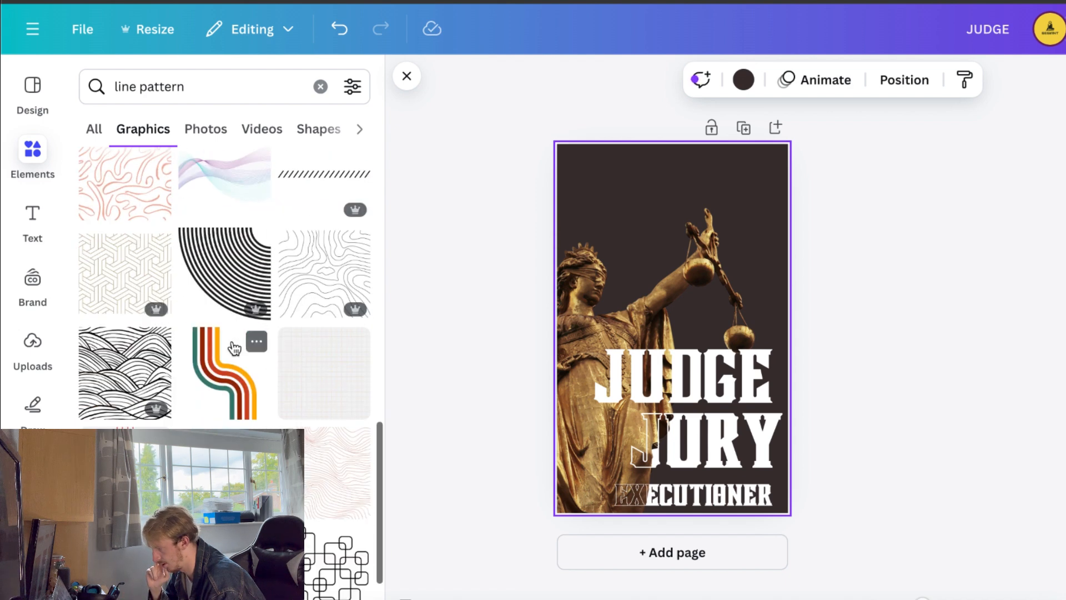
{"action": "scroll", "coordinate": [235, 348], "scroll_direction": "down", "scroll_amount": 10}
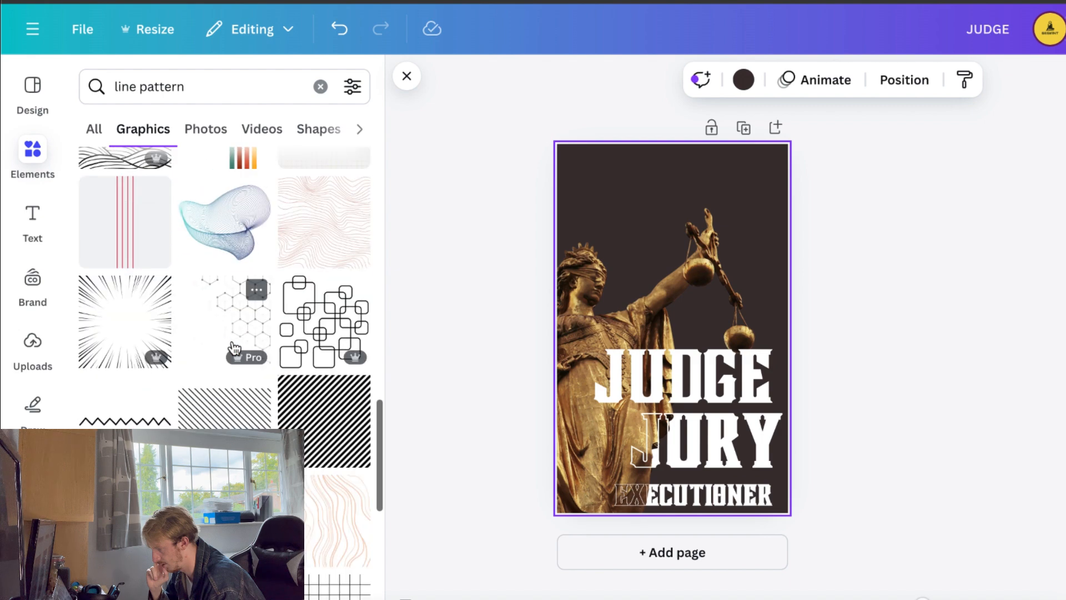
{"action": "scroll", "coordinate": [235, 348], "scroll_direction": "down", "scroll_amount": 8}
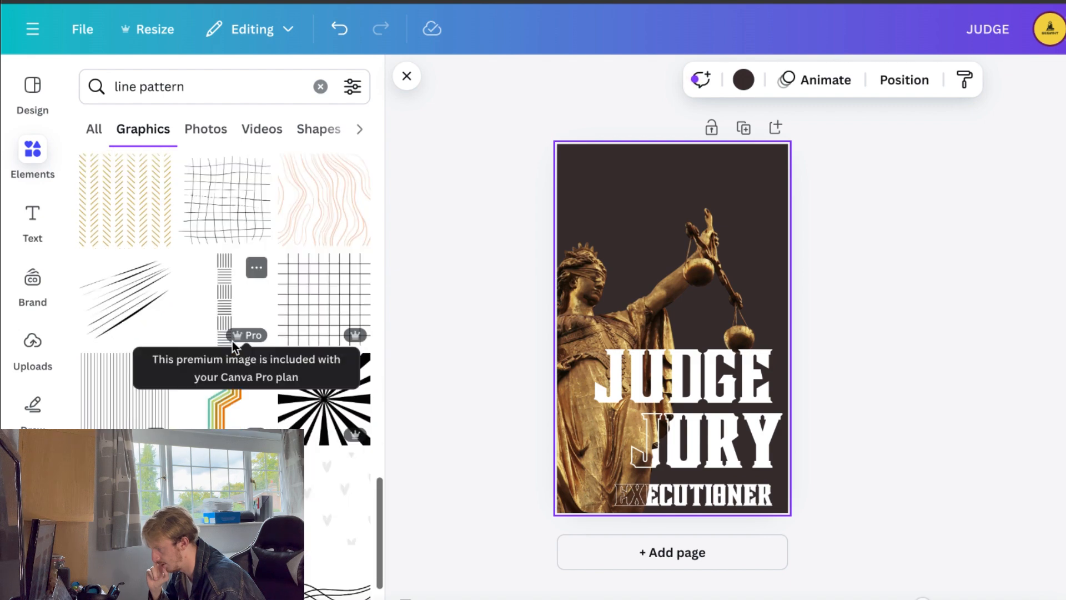
{"action": "scroll", "coordinate": [235, 348], "scroll_direction": "down", "scroll_amount": 5}
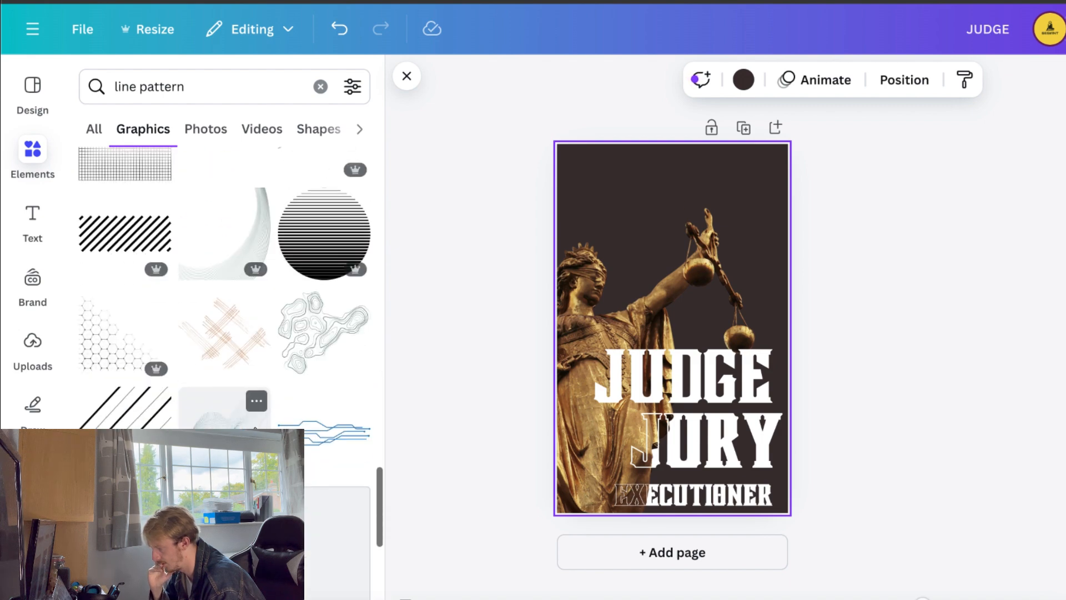
{"action": "scroll", "coordinate": [234, 348], "scroll_direction": "down", "scroll_amount": 5}
{"action": "scroll", "coordinate": [255, 427], "scroll_direction": "down", "scroll_amount": 3}
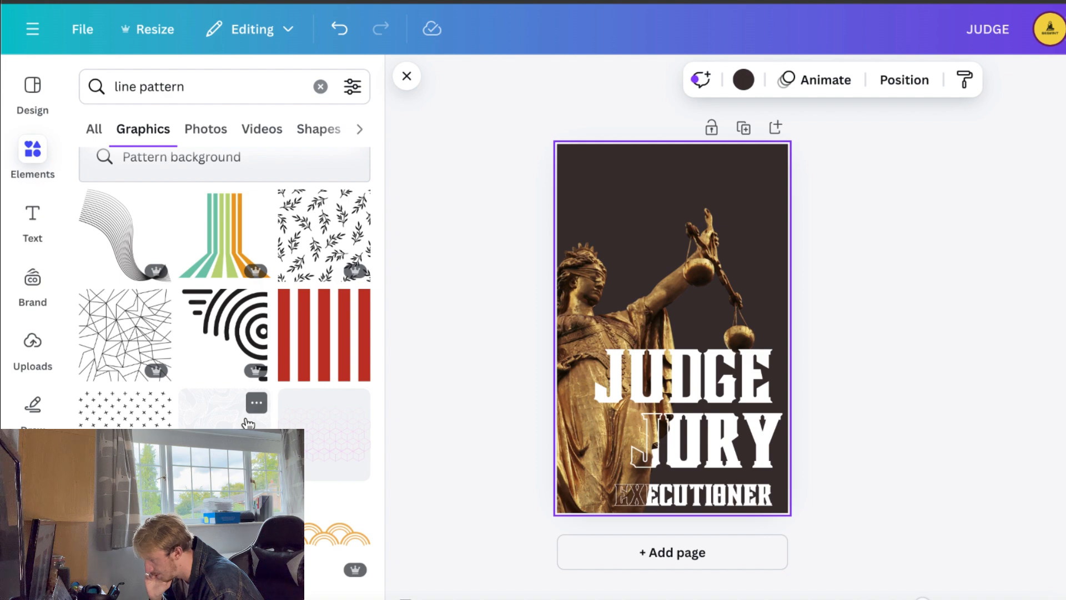
{"action": "scroll", "coordinate": [195, 361], "scroll_direction": "down", "scroll_amount": 5}
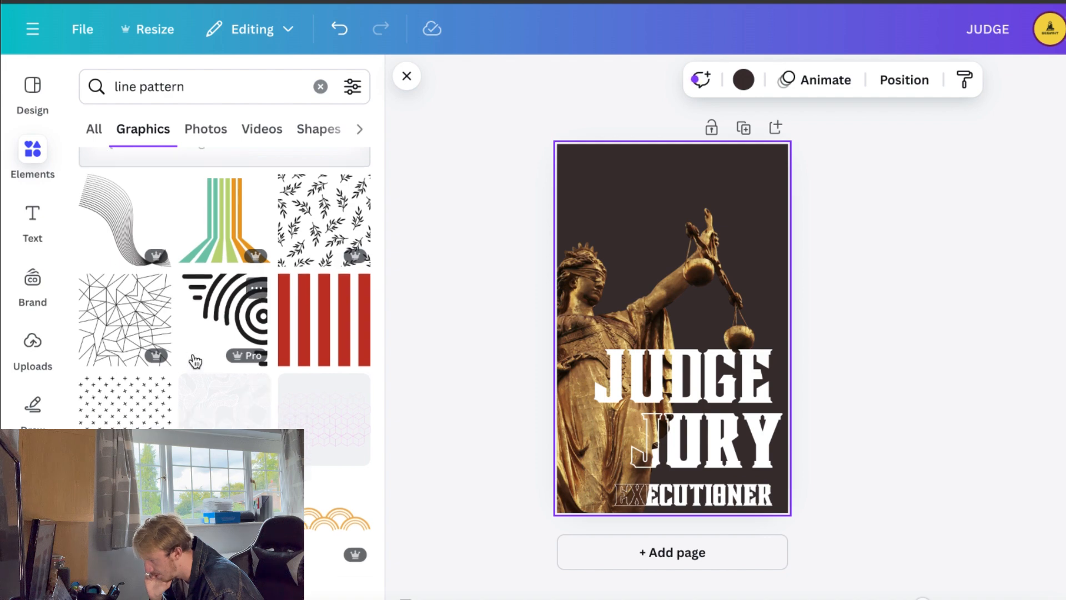
{"action": "scroll", "coordinate": [194, 362], "scroll_direction": "down", "scroll_amount": 5}
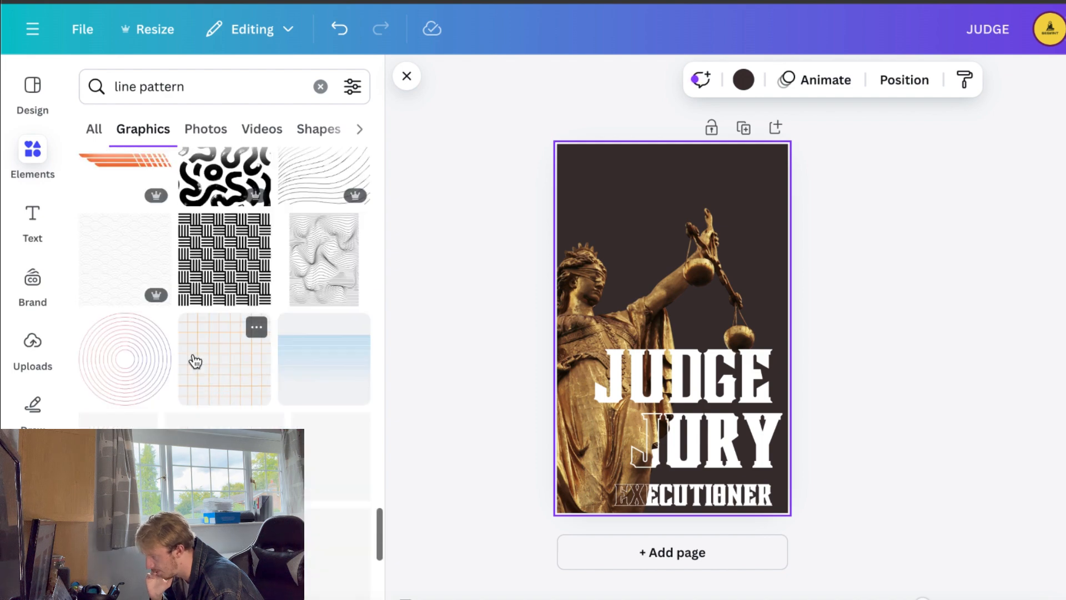
{"action": "scroll", "coordinate": [195, 361], "scroll_direction": "down", "scroll_amount": 4}
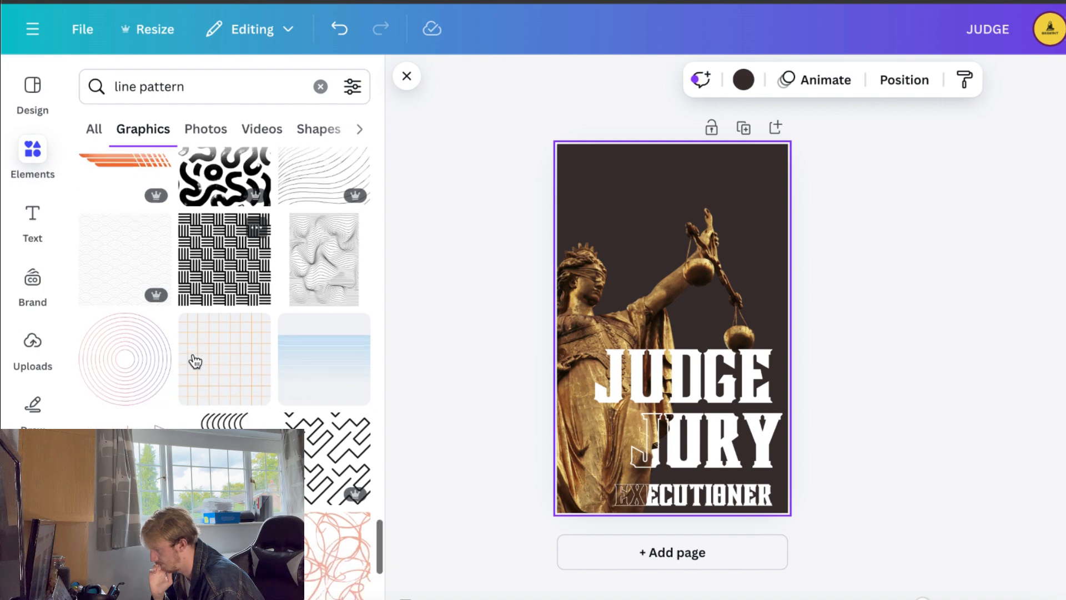
{"action": "scroll", "coordinate": [195, 361], "scroll_direction": "down", "scroll_amount": 3}
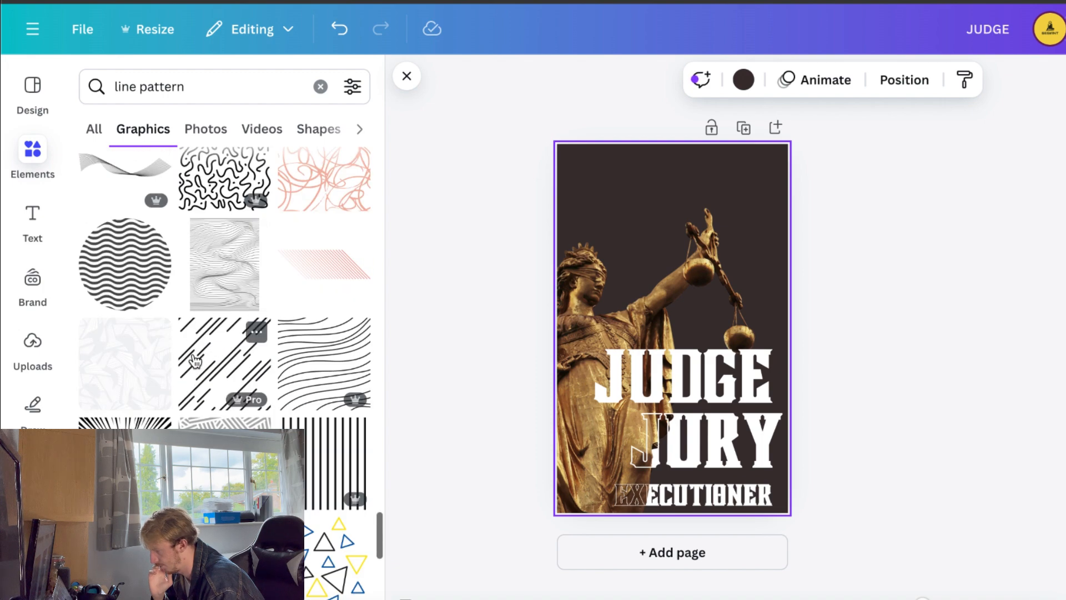
{"action": "scroll", "coordinate": [195, 360], "scroll_direction": "down", "scroll_amount": 3}
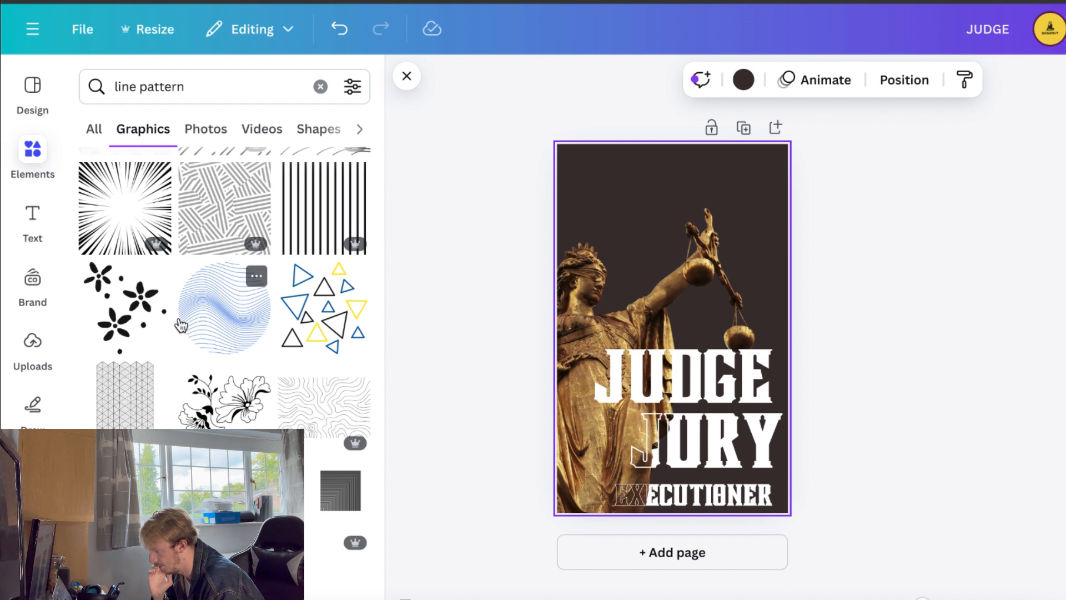
{"action": "scroll", "coordinate": [181, 326], "scroll_direction": "down", "scroll_amount": 5}
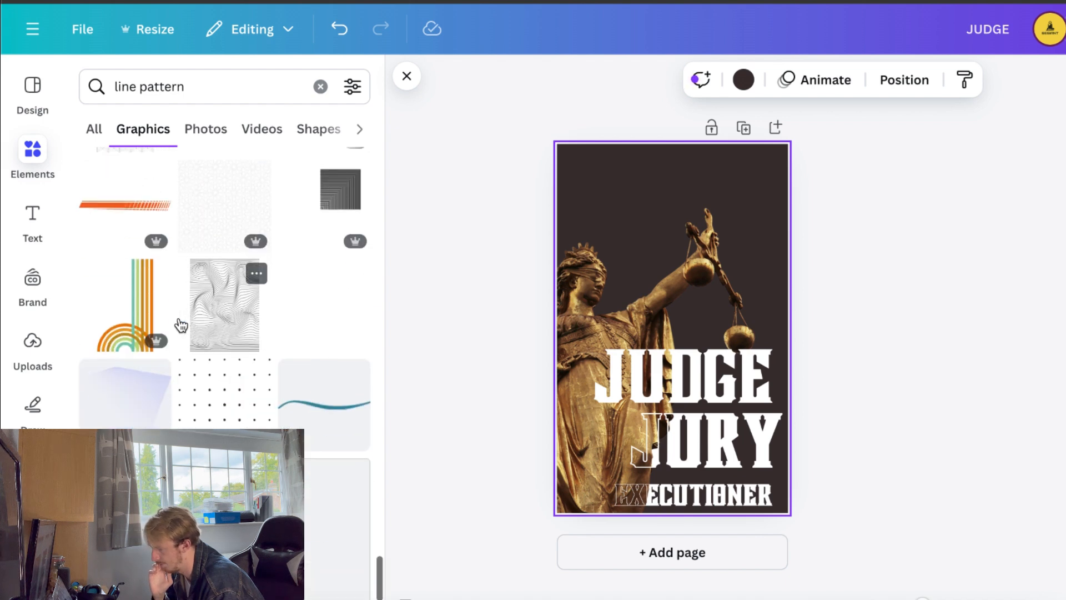
{"action": "left_click", "coordinate": [135, 88]}
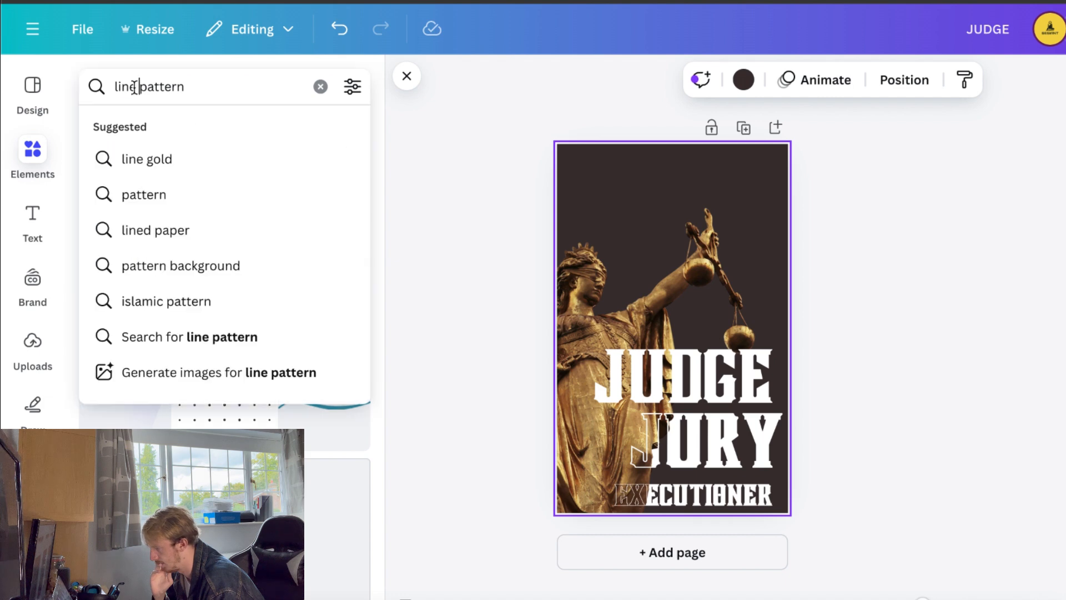
{"action": "key", "text": "BackSpace"}
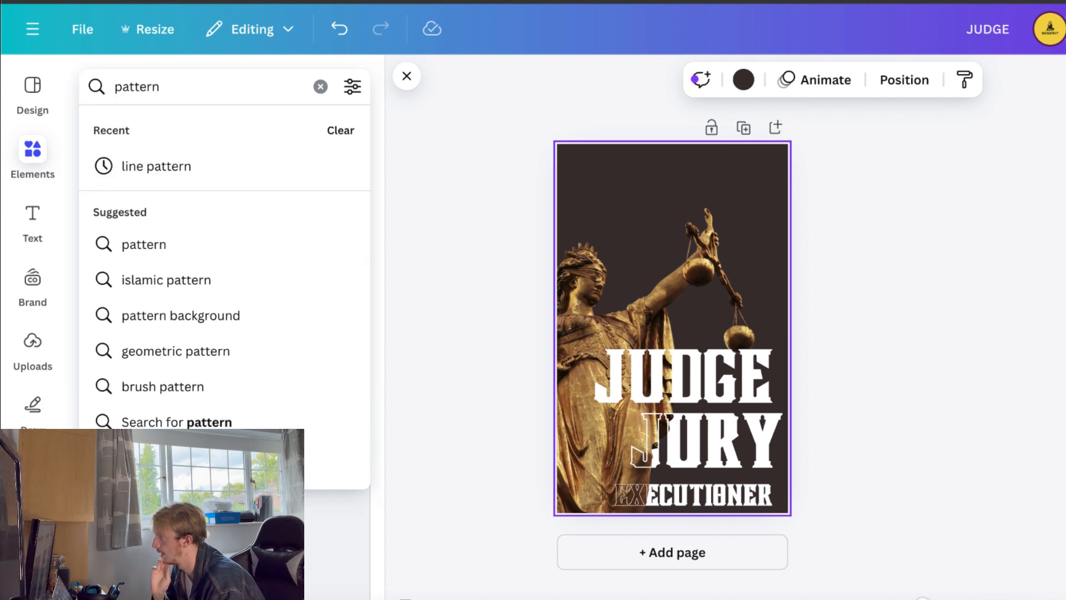
{"action": "key", "text": "Return"}
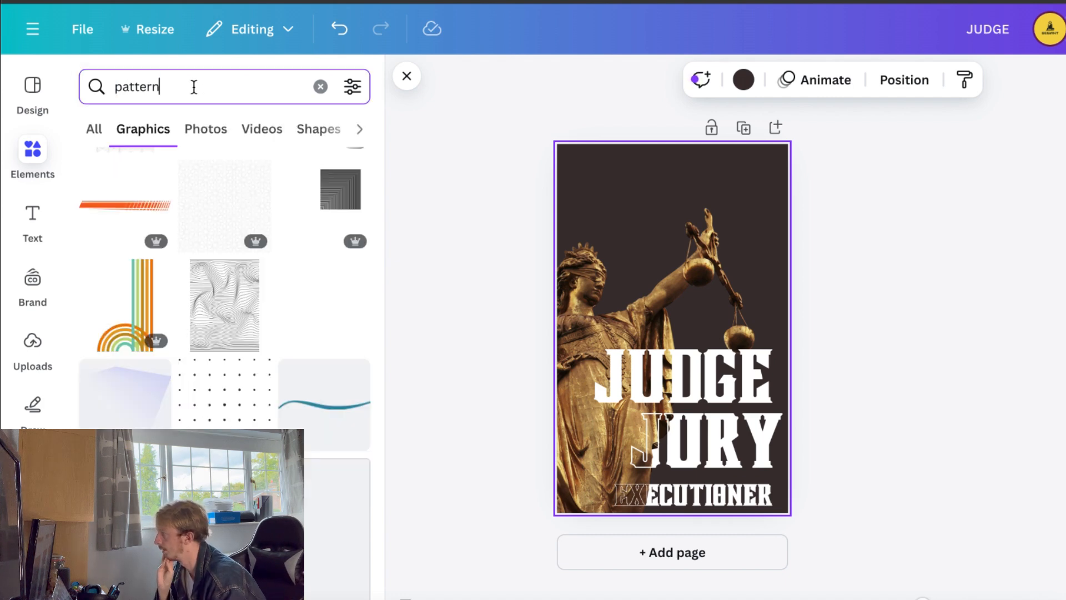
Search the graphics for "drawn line" and add the first thin hand-drawn line to the cover
{"action": "left_click_drag", "start_coordinate": [192, 86], "coordinate": [114, 87]}
{"action": "type", "text": "drawn line"}
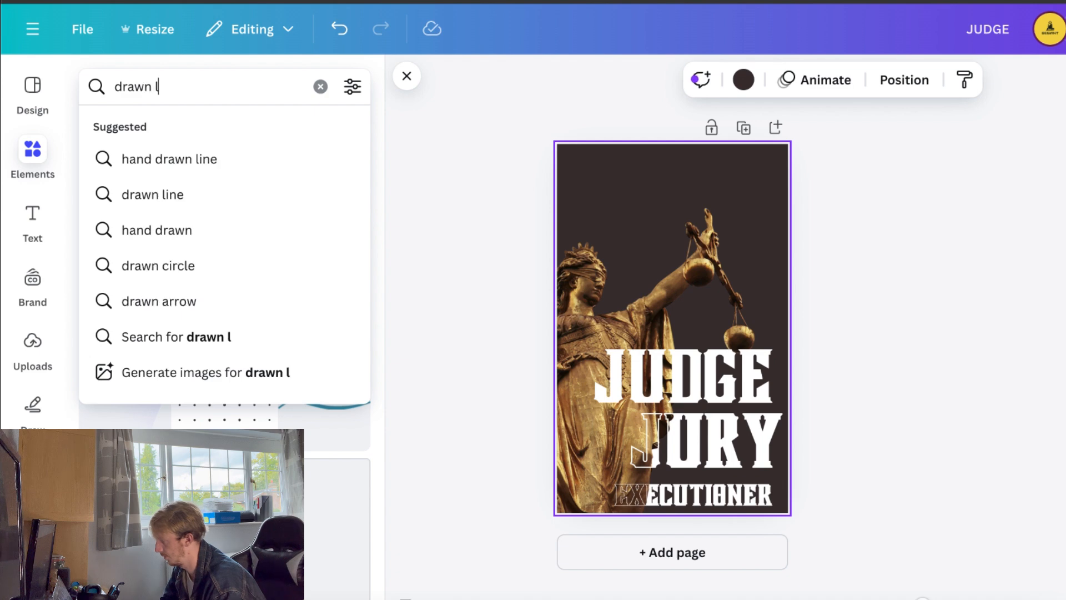
{"action": "key", "text": "Return"}
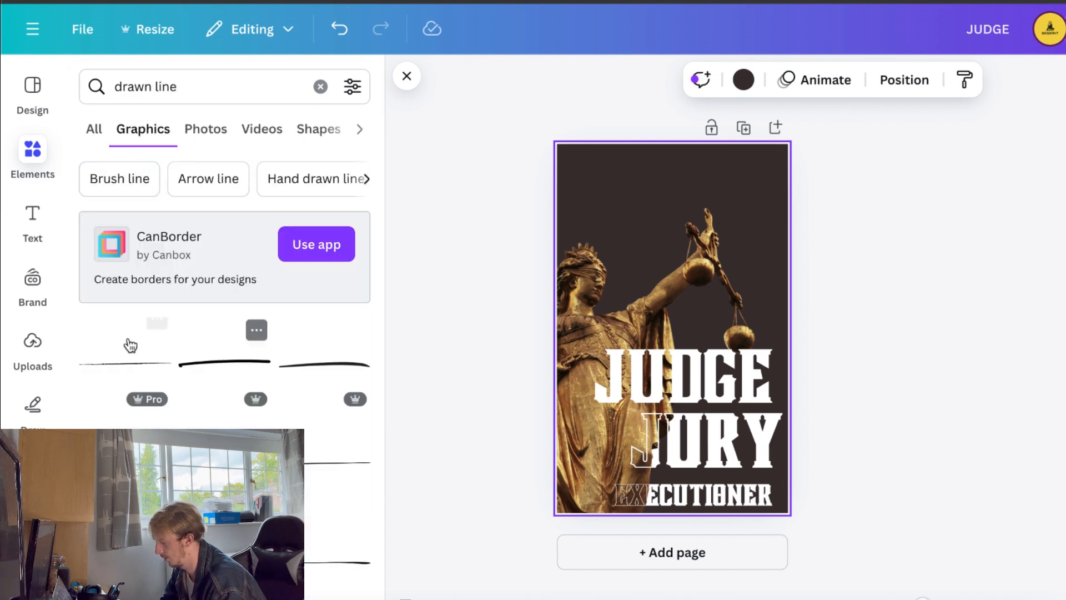
{"action": "left_click", "coordinate": [133, 369]}
Move the hand-drawn line into the empty brown area above the statue's head, near the cover's upper left
{"action": "scroll", "coordinate": [730, 343], "scroll_direction": "up", "scroll_amount": 3}
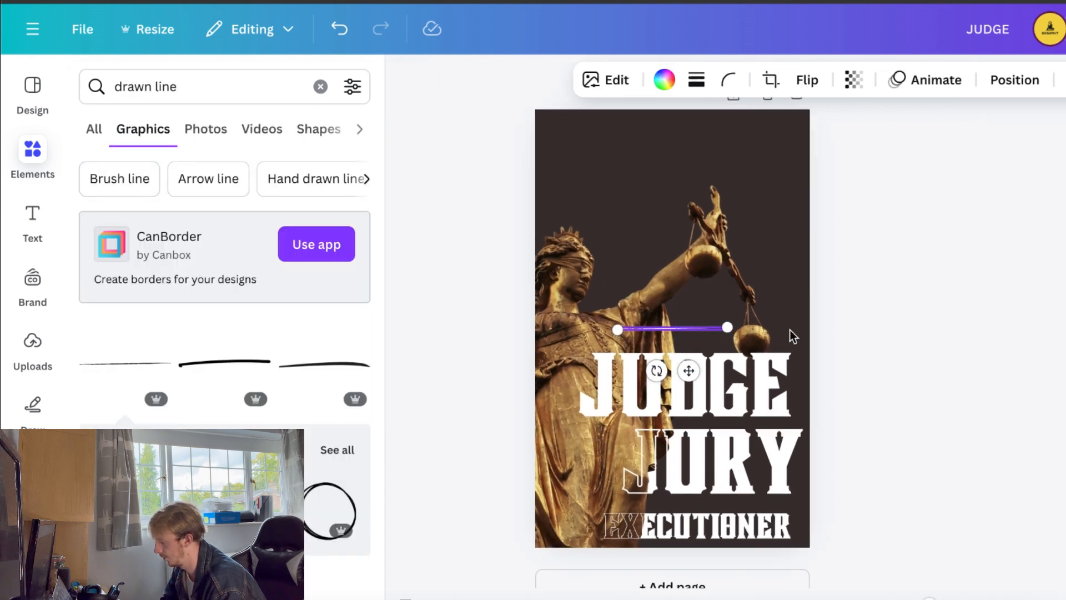
{"action": "mouse_move", "coordinate": [678, 333]}
{"action": "left_mouse_down"}
{"action": "mouse_move", "coordinate": [674, 173]}
{"action": "mouse_move", "coordinate": [675, 198]}
{"action": "left_mouse_up"}
{"action": "key", "text": "ctrl+z"}
{"action": "left_click", "coordinate": [690, 329]}
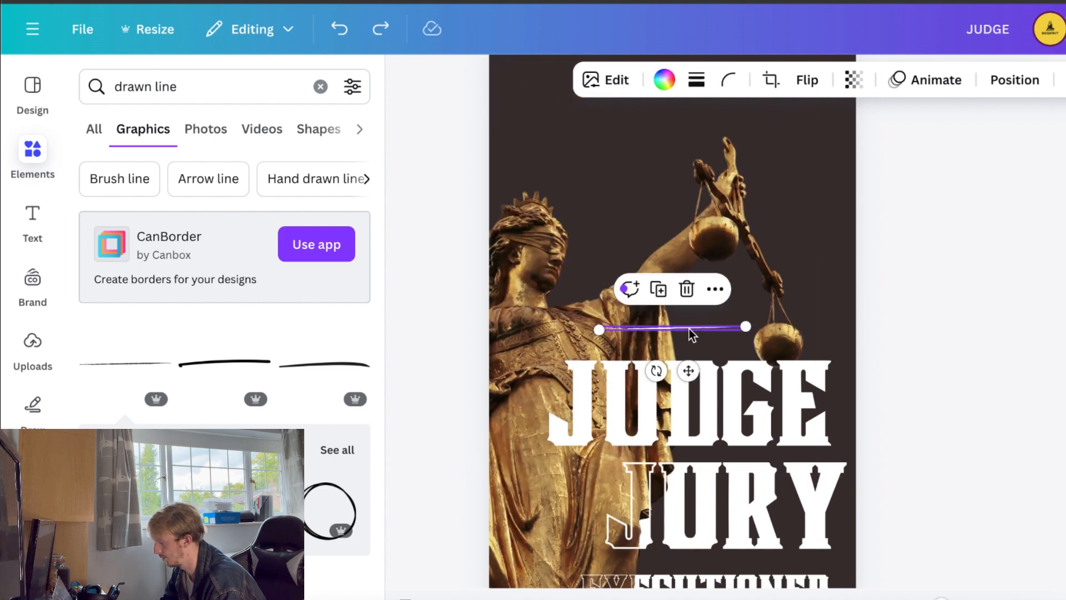
{"action": "mouse_move", "coordinate": [700, 325]}
{"action": "left_mouse_down"}
{"action": "mouse_move", "coordinate": [709, 233]}
{"action": "mouse_move", "coordinate": [647, 126]}
{"action": "left_mouse_up"}
{"action": "scroll", "coordinate": [959, 225], "scroll_direction": "up", "scroll_amount": 2}
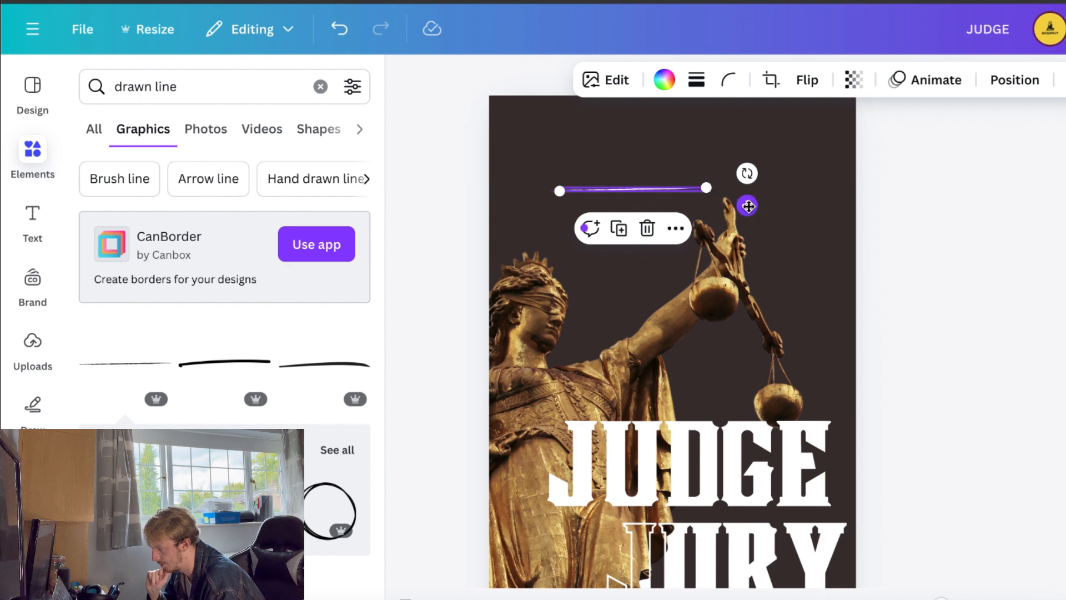
{"action": "left_click_drag", "start_coordinate": [747, 205], "coordinate": [711, 167]}
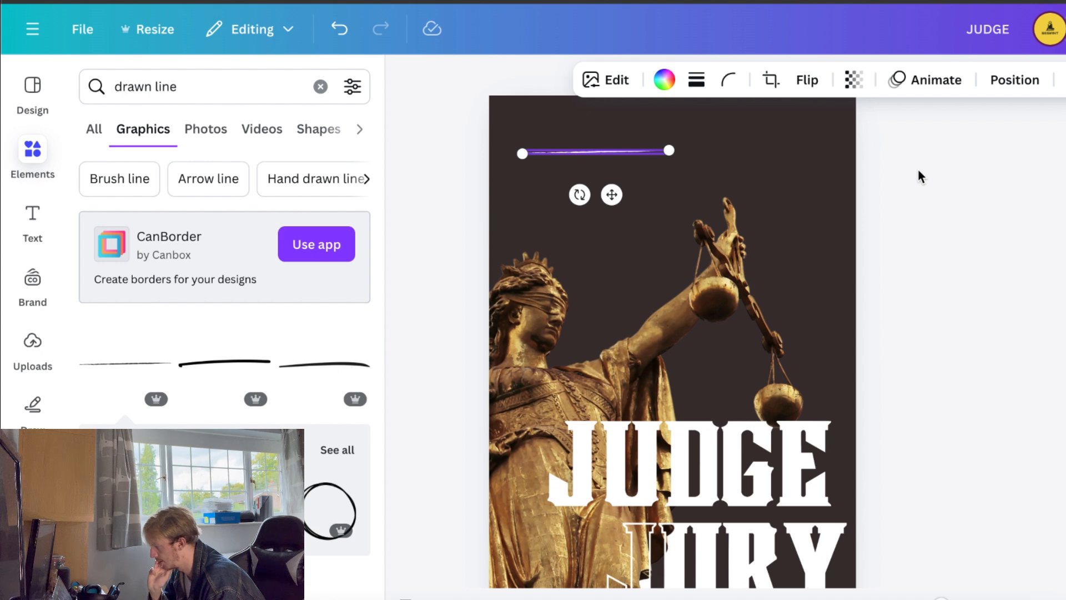
{"action": "scroll", "coordinate": [918, 169], "scroll_direction": "up", "scroll_amount": 3}
Extend the line with two copies placed end to end so that it runs past the cover's right edge
{"action": "left_click_drag", "start_coordinate": [599, 143], "coordinate": [785, 144]}
{"action": "left_click", "coordinate": [1034, 188]}
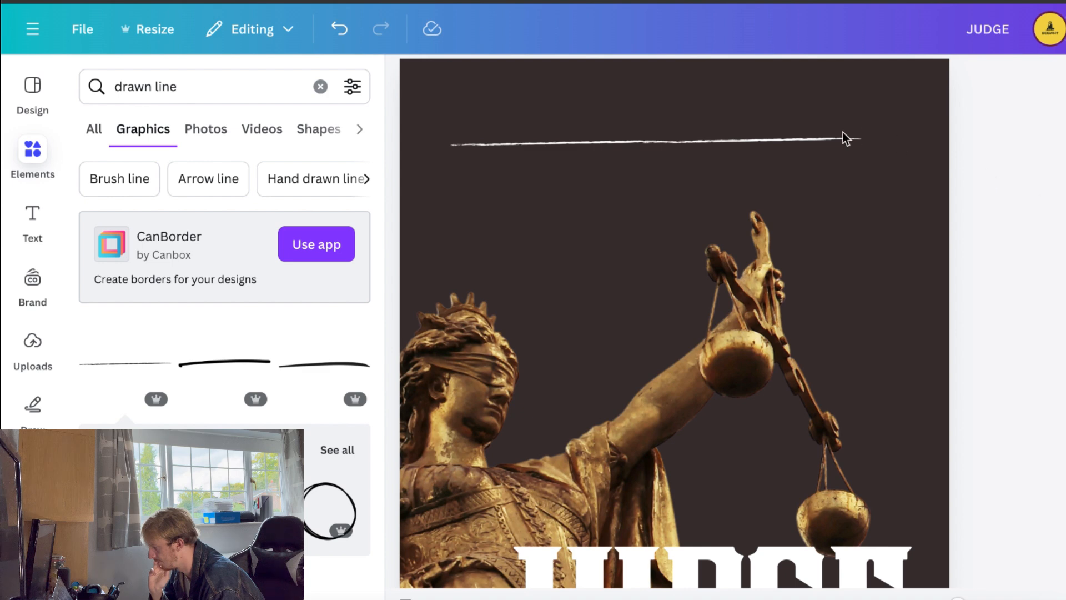
{"action": "left_click", "coordinate": [824, 144]}
{"action": "left_click_drag", "start_coordinate": [823, 143], "coordinate": [620, 165]}
{"action": "key", "text": "ctrl+z"}
{"action": "left_click", "coordinate": [745, 149]}
{"action": "left_click_drag", "start_coordinate": [724, 158], "coordinate": [901, 141]}
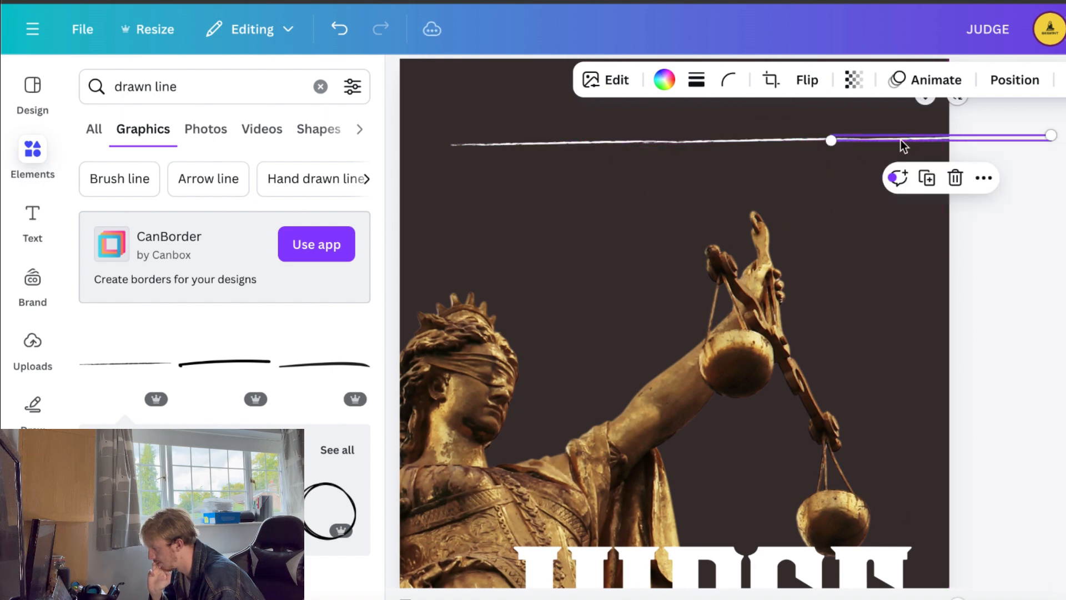
{"action": "key", "text": "Escape"}
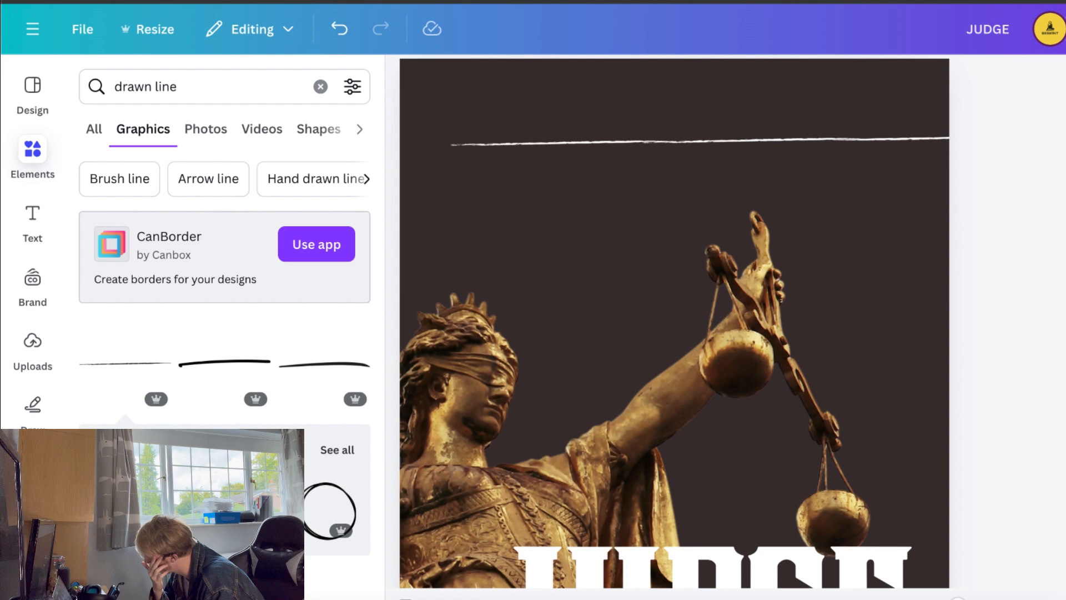
Select the three line segments and group them into one long line
{"action": "left_click", "coordinate": [935, 138]}
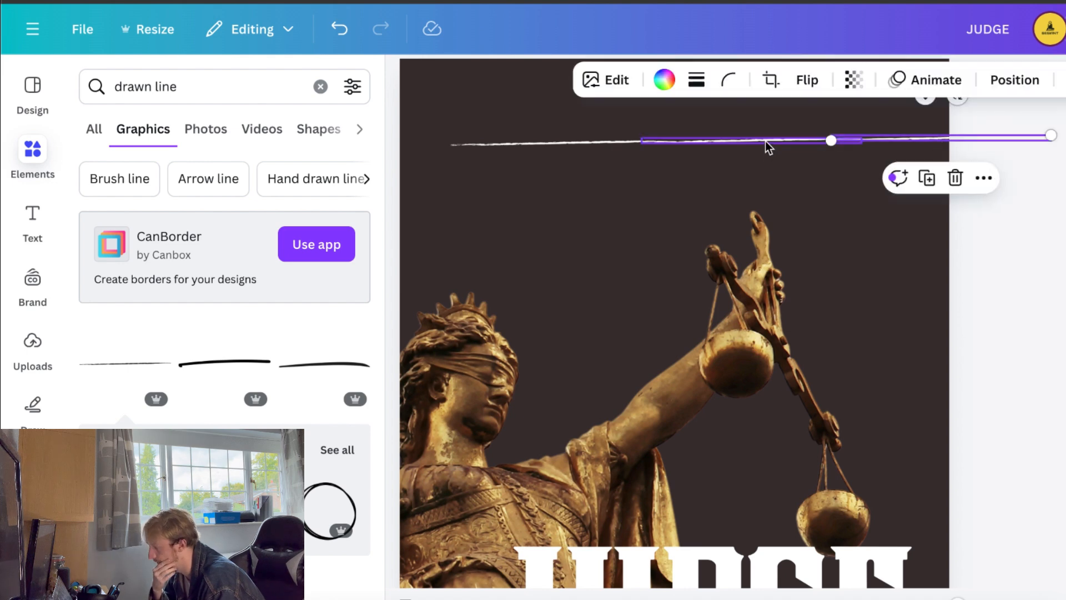
{"action": "left_click", "coordinate": [765, 141], "text": "shift"}
{"action": "left_click", "coordinate": [607, 144], "text": "shift"}
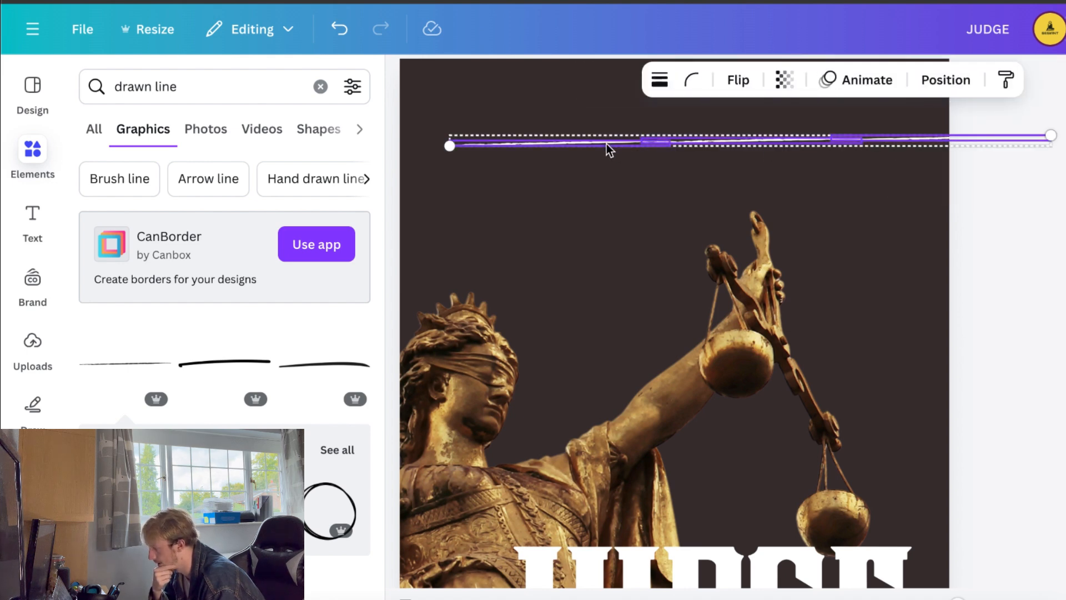
{"action": "left_click", "coordinate": [706, 182]}
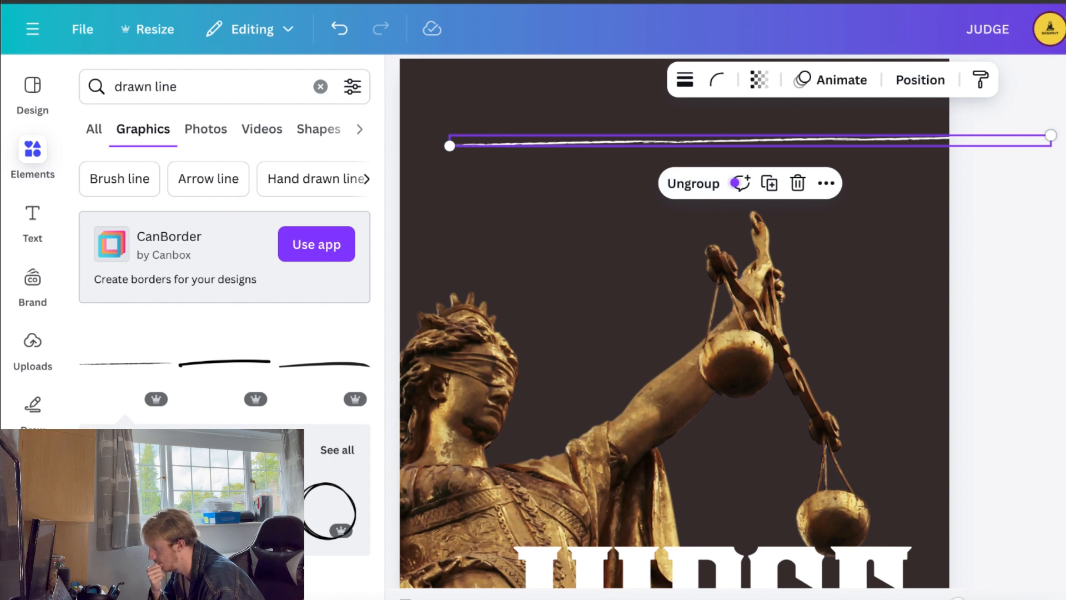
Tilt the grouped line so it rises to the right, and place it across the cover's top, overhanging the left edge
{"action": "left_click_drag", "start_coordinate": [1056, 134], "coordinate": [1053, 89]}
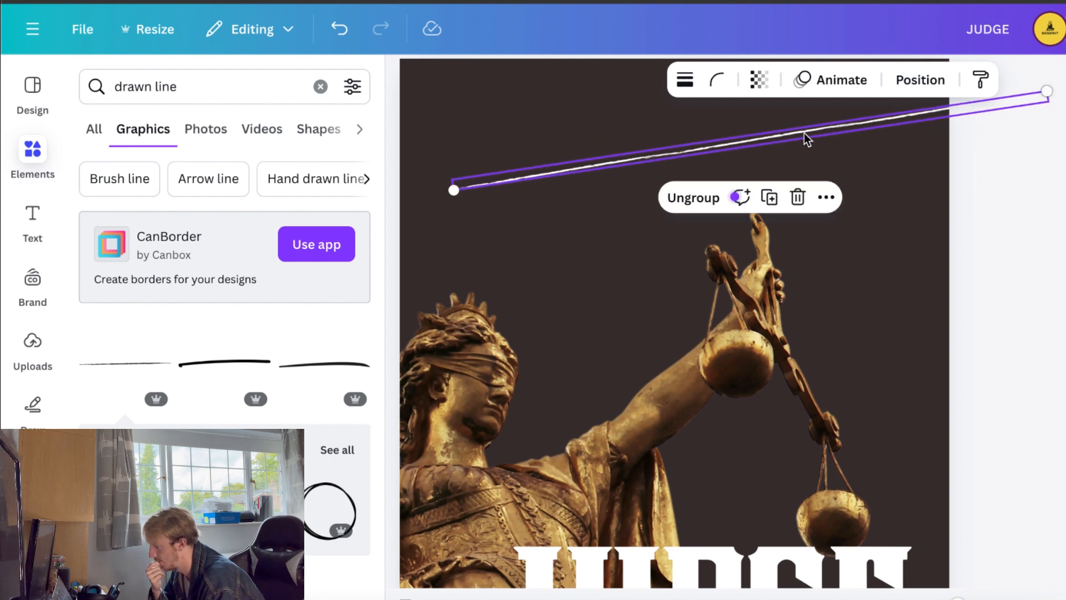
{"action": "left_click_drag", "start_coordinate": [804, 136], "coordinate": [550, 139]}
{"action": "scroll", "coordinate": [628, 152], "scroll_direction": "down", "scroll_amount": 3}
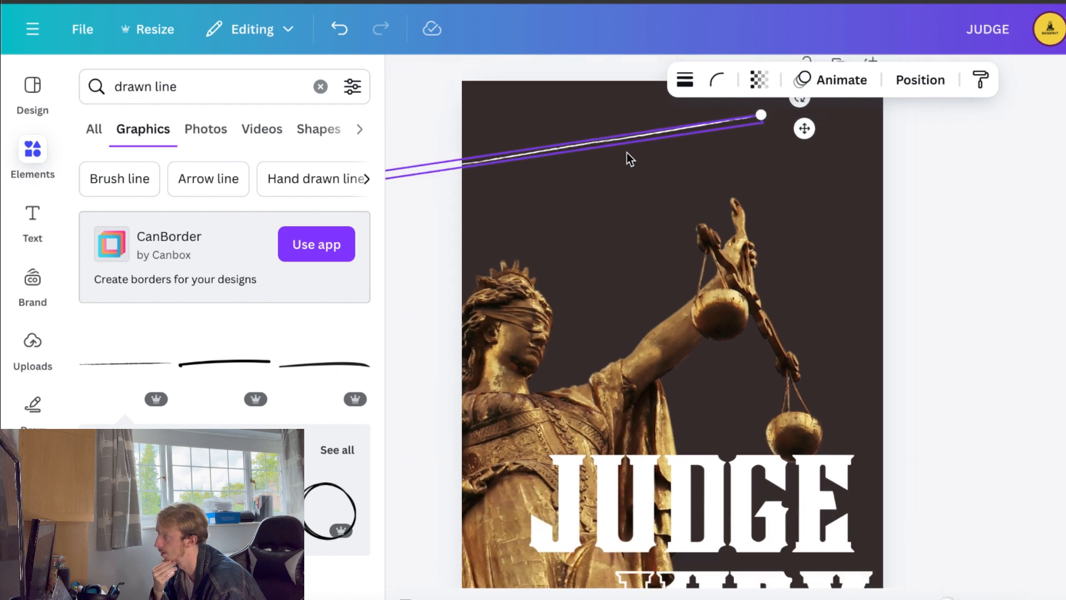
{"action": "scroll", "coordinate": [628, 152], "scroll_direction": "down", "scroll_amount": 2}
{"action": "left_click_drag", "start_coordinate": [588, 149], "coordinate": [629, 122]}
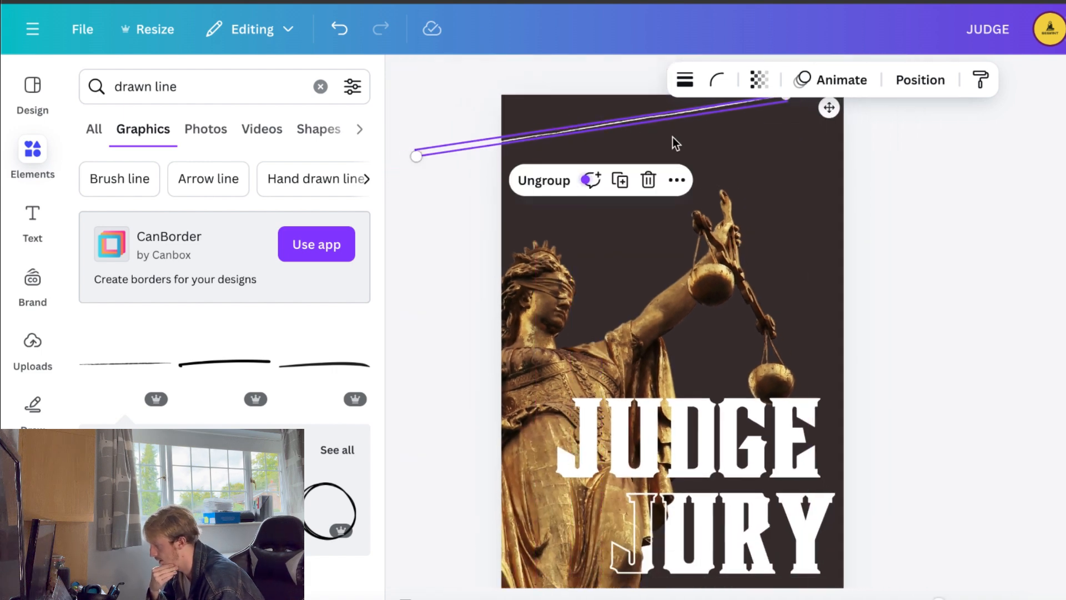
Duplicate the tilted line group and place the copy below the first, above the statue's raised hand
{"action": "key", "text": "super+d"}
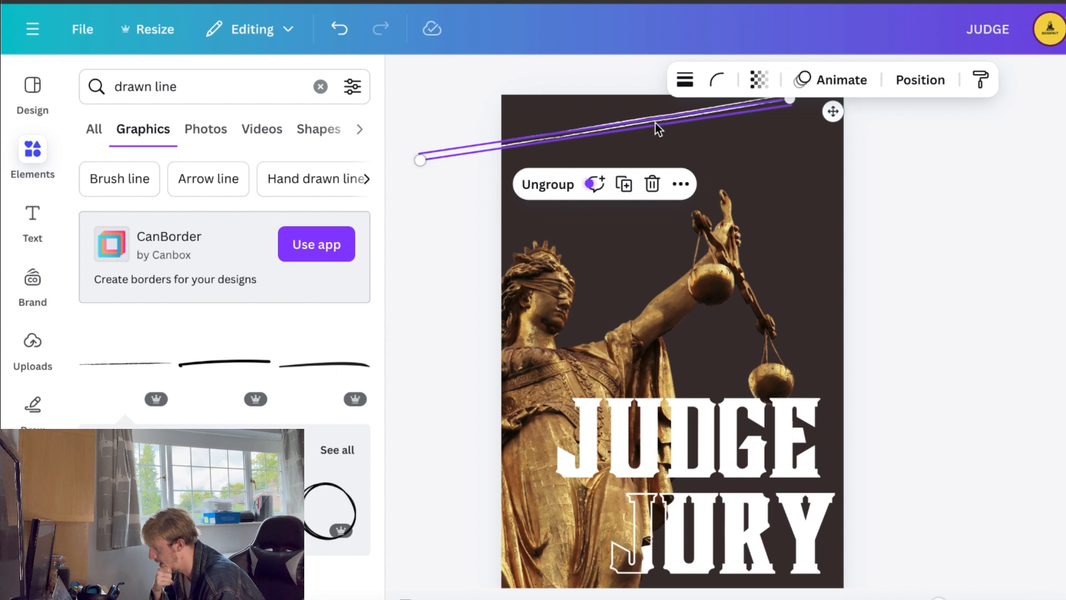
{"action": "left_click_drag", "start_coordinate": [655, 122], "coordinate": [676, 172]}
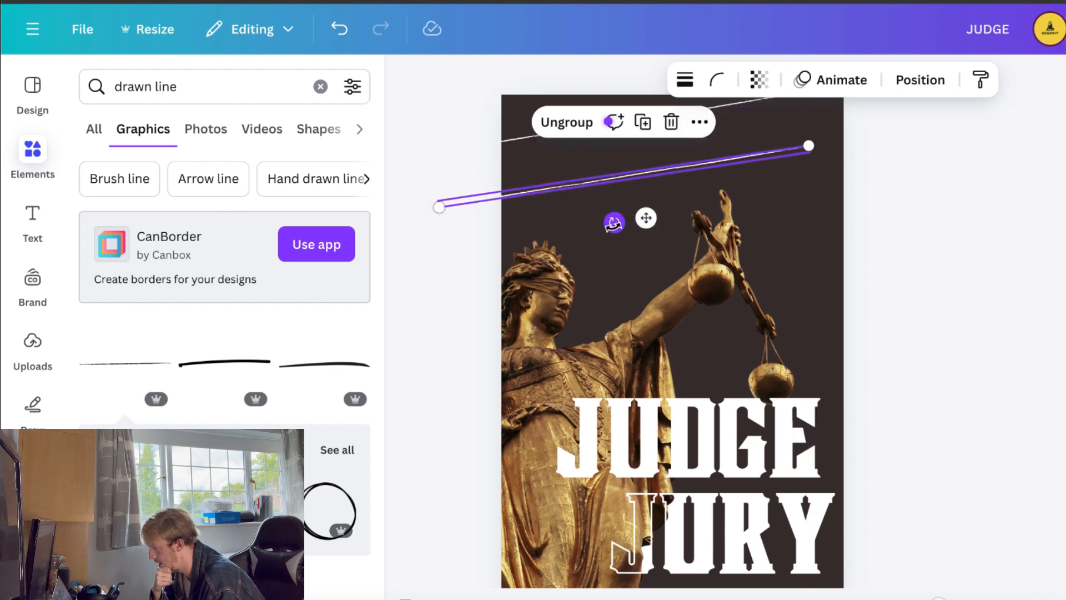
Tilt the copied line so it falls to the right, crossing the first line near the cover's top and overhanging the right edge
{"action": "left_click_drag", "start_coordinate": [613, 223], "coordinate": [581, 217]}
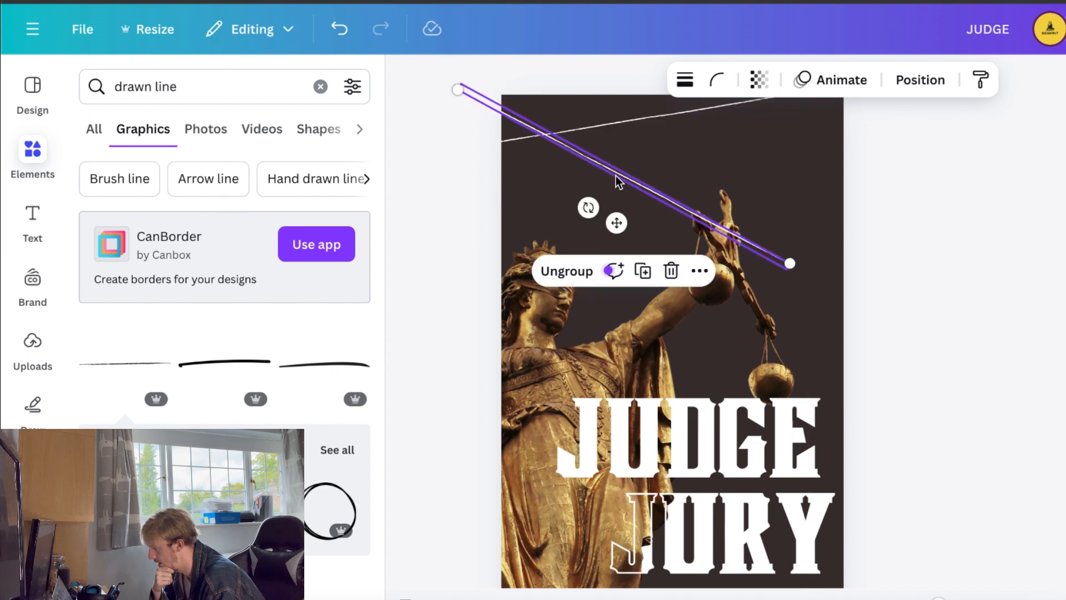
{"action": "left_click_drag", "start_coordinate": [616, 176], "coordinate": [695, 157]}
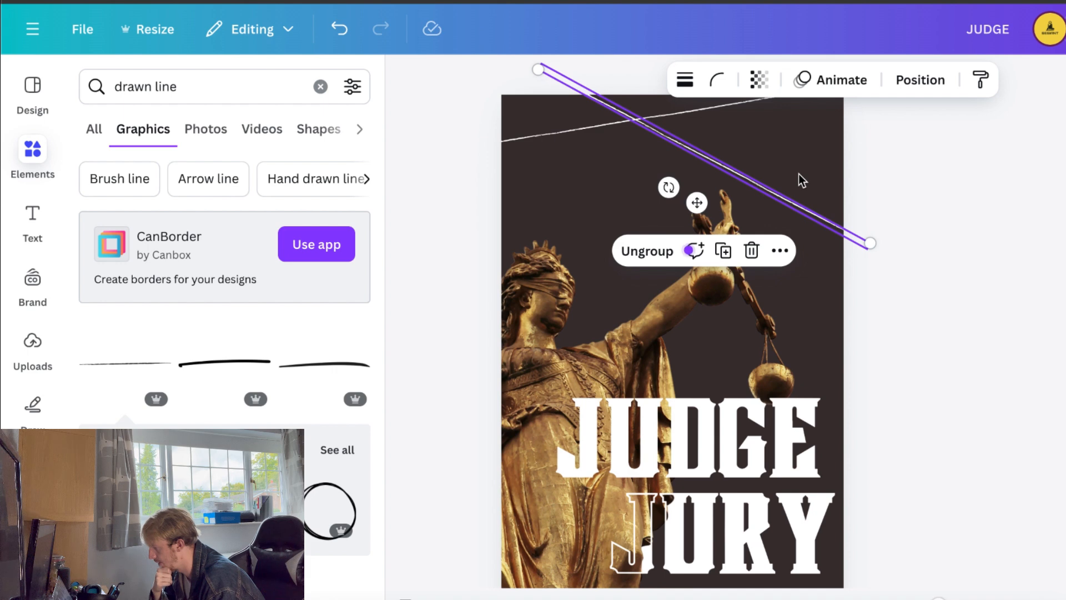
Duplicate the falling line, tilt the copy to rise steeply, and run it from the statue's face through the existing crossing to the top edge
{"action": "key", "text": "super+d"}
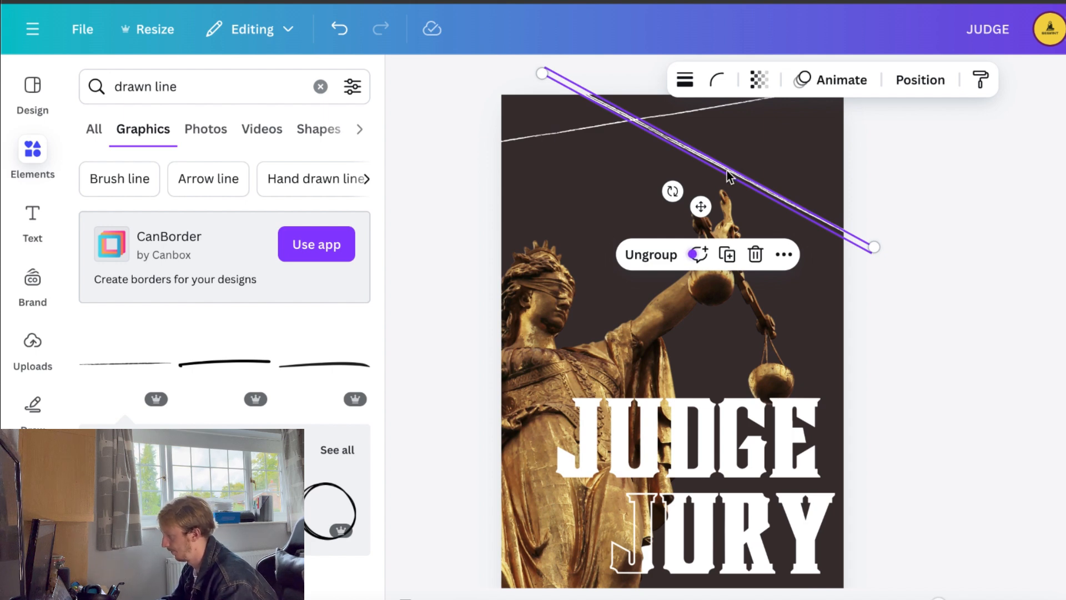
{"action": "left_click_drag", "start_coordinate": [671, 192], "coordinate": [744, 211]}
{"action": "left_click_drag", "start_coordinate": [698, 184], "coordinate": [598, 179]}
{"action": "left_click", "coordinate": [883, 175]}
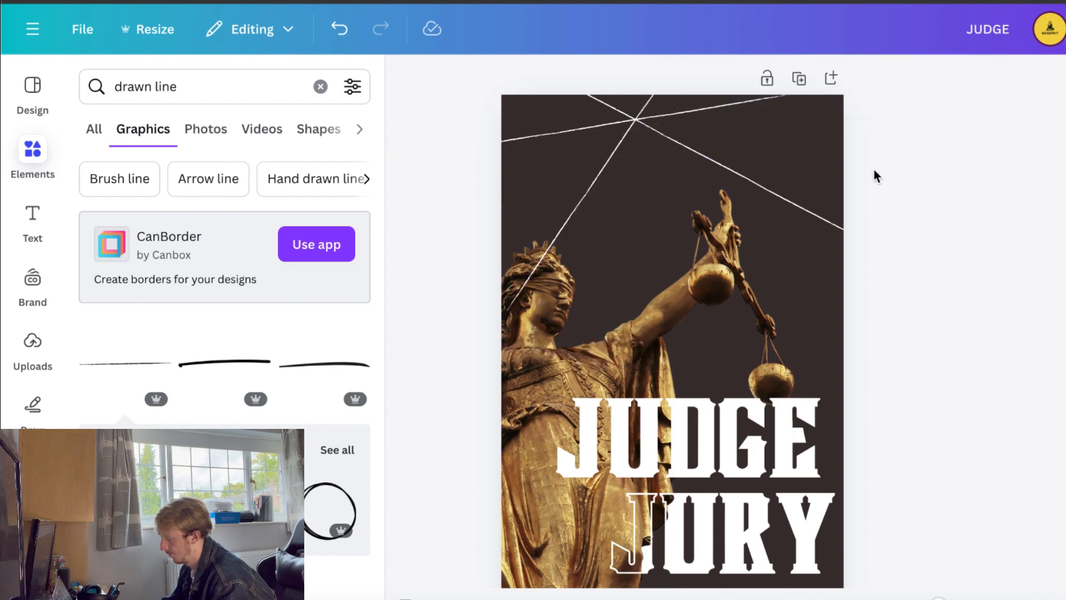
{"action": "left_click", "coordinate": [609, 152]}
{"action": "left_click_drag", "start_coordinate": [610, 154], "coordinate": [598, 175]}
{"action": "left_click", "coordinate": [969, 163]}
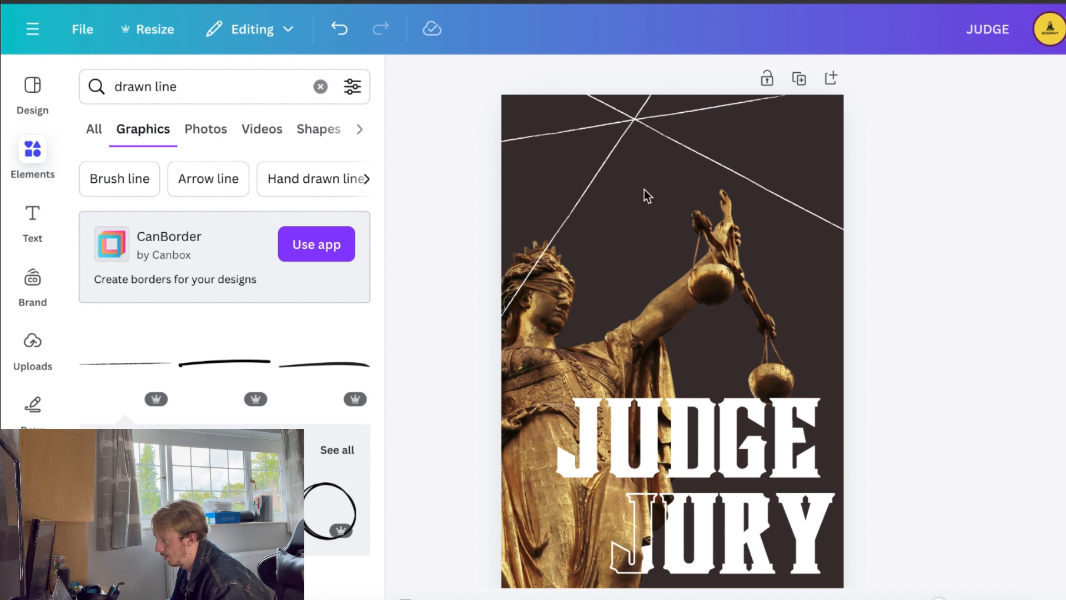
Copy the steeply rising line and place the copy parallel to it, running from the statue's chest to the cover's top edge
{"action": "left_click", "coordinate": [596, 182]}
{"action": "left_click", "coordinate": [594, 178]}
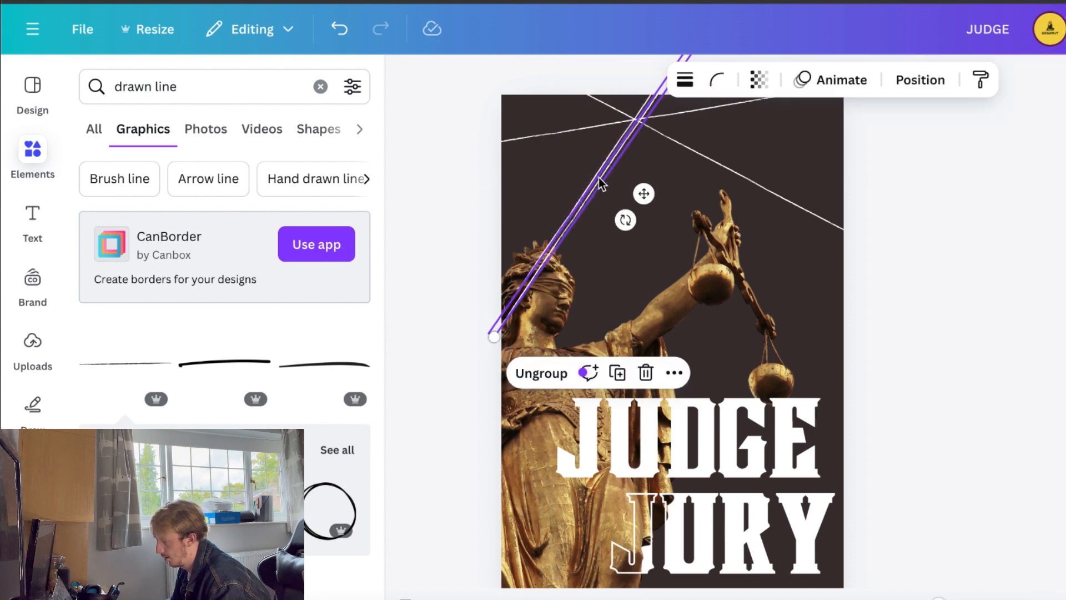
{"action": "left_click_drag", "start_coordinate": [600, 177], "coordinate": [669, 221]}
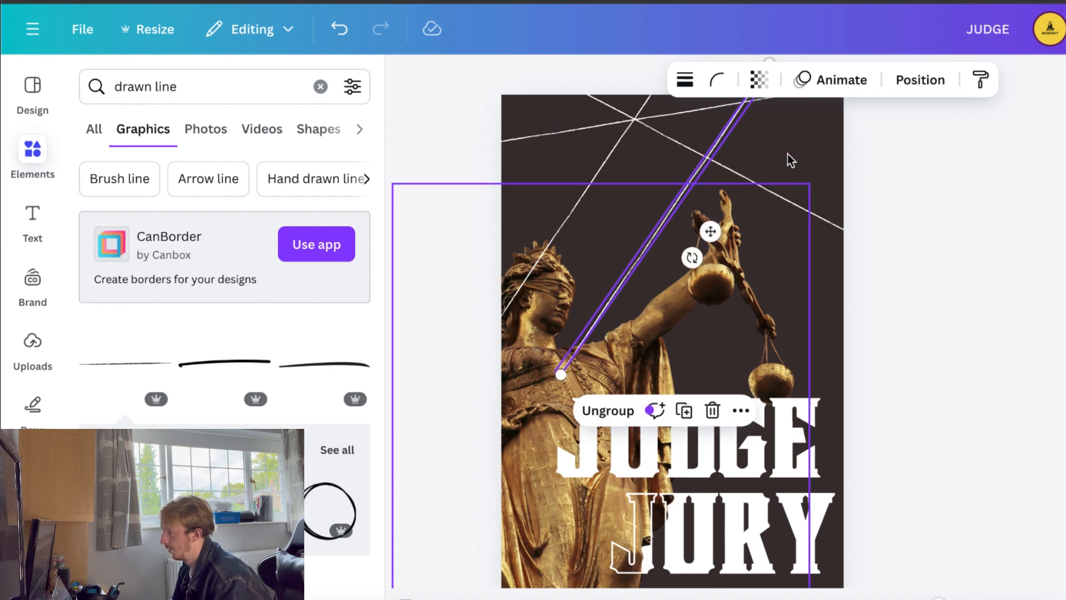
Duplicate that parallel line and tilt the copy to fall steeply from the upper-right crossing to the cover's right edge beside JUDGE
{"action": "key", "text": "super+d"}
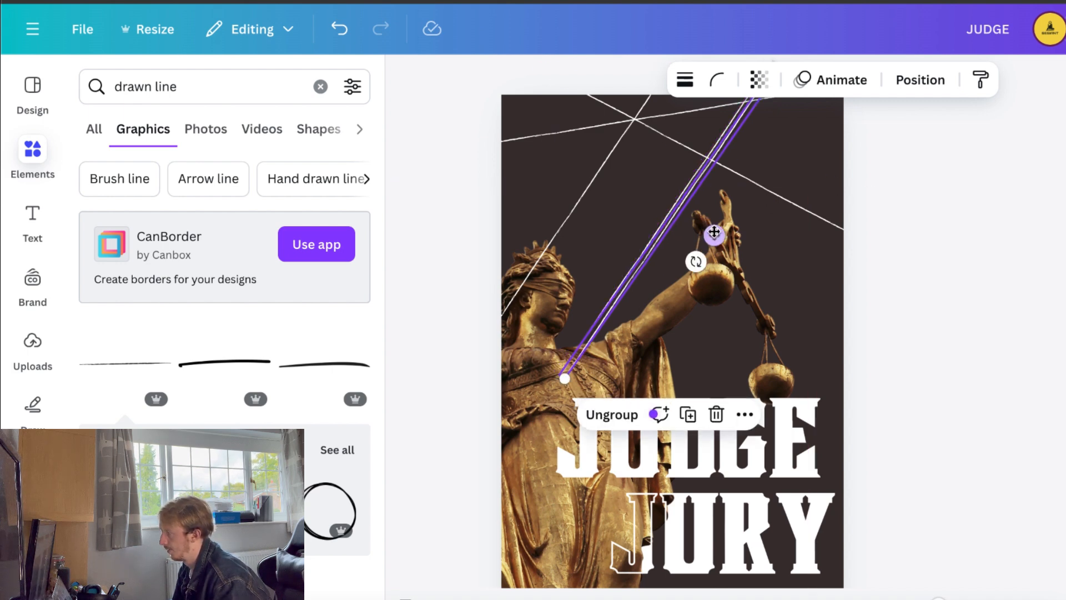
{"action": "left_click_drag", "start_coordinate": [697, 262], "coordinate": [822, 215]}
{"action": "left_click", "coordinate": [658, 231]}
{"action": "left_click", "coordinate": [1000, 174]}
{"action": "scroll", "coordinate": [999, 172], "scroll_direction": "up", "scroll_amount": 2}
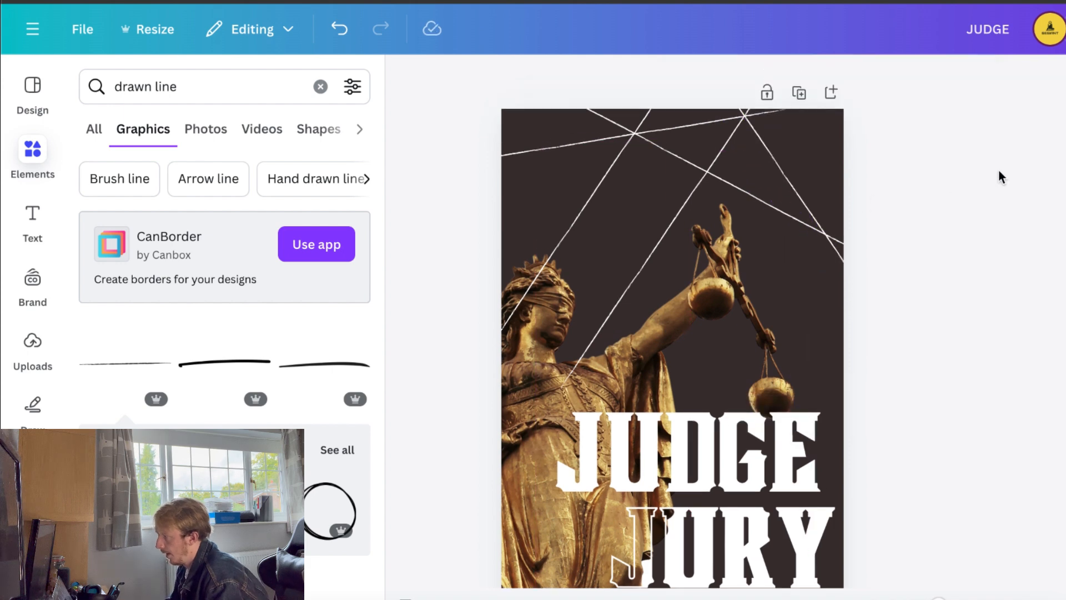
{"action": "left_click", "coordinate": [793, 199]}
{"action": "mouse_move", "coordinate": [763, 244]}
{"action": "left_mouse_down"}
{"action": "mouse_move", "coordinate": [780, 286]}
{"action": "mouse_move", "coordinate": [772, 261]}
{"action": "left_mouse_up"}
{"action": "left_click_drag", "start_coordinate": [796, 194], "coordinate": [784, 259]}
{"action": "left_click", "coordinate": [944, 238]}
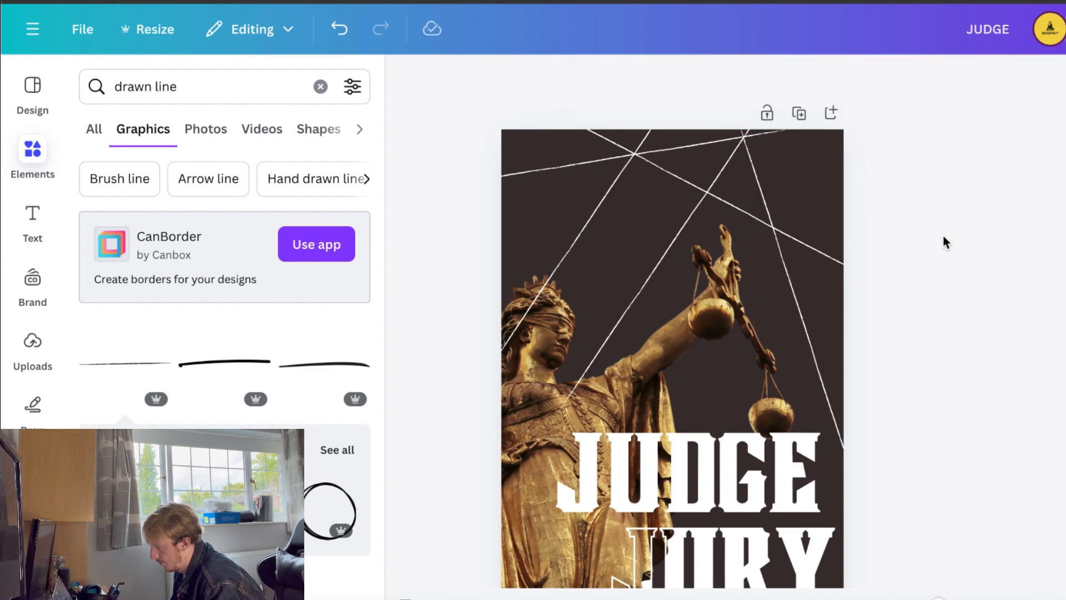
Copy the steeply falling line, tilt the copy to rise rightward, and run it from the statue's face to the cover's upper right
{"action": "left_click", "coordinate": [818, 359]}
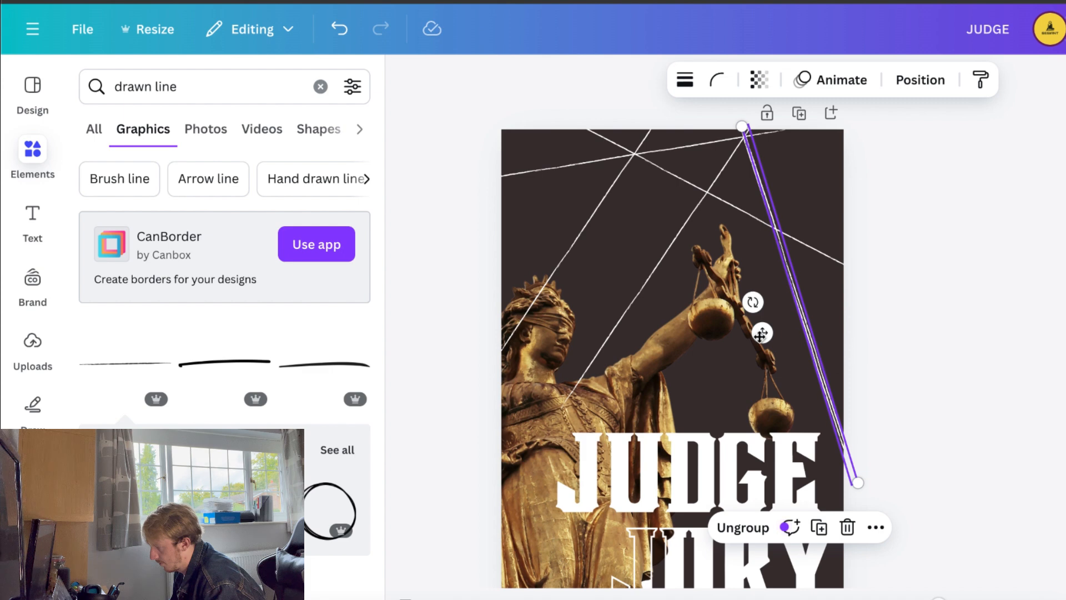
{"action": "left_click_drag", "start_coordinate": [758, 315], "coordinate": [814, 348]}
{"action": "left_click_drag", "start_coordinate": [798, 307], "coordinate": [650, 234]}
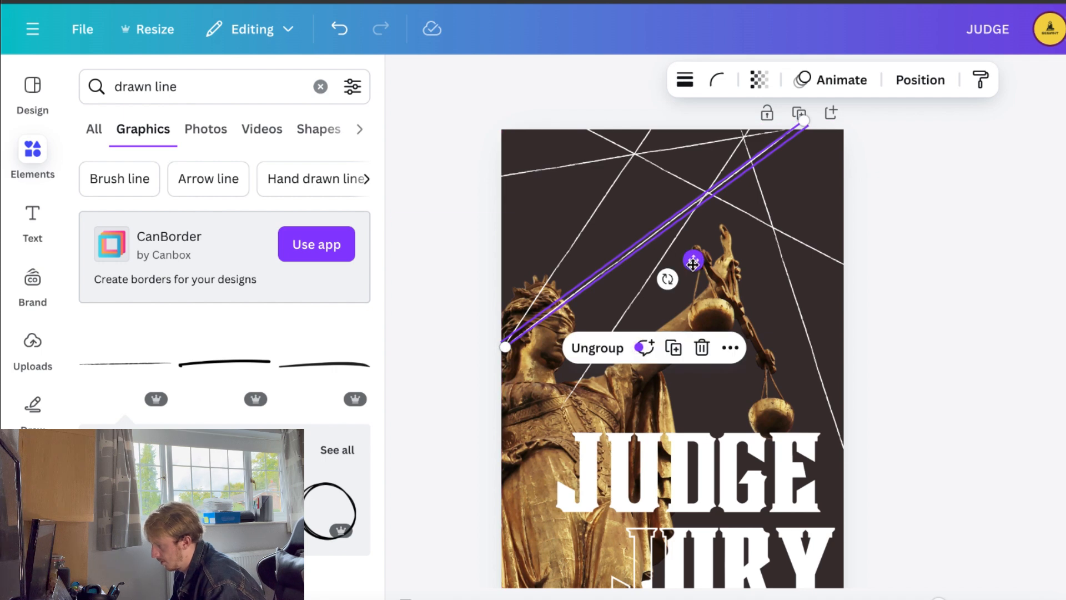
{"action": "left_click_drag", "start_coordinate": [694, 261], "coordinate": [690, 265]}
{"action": "left_click", "coordinate": [959, 183]}
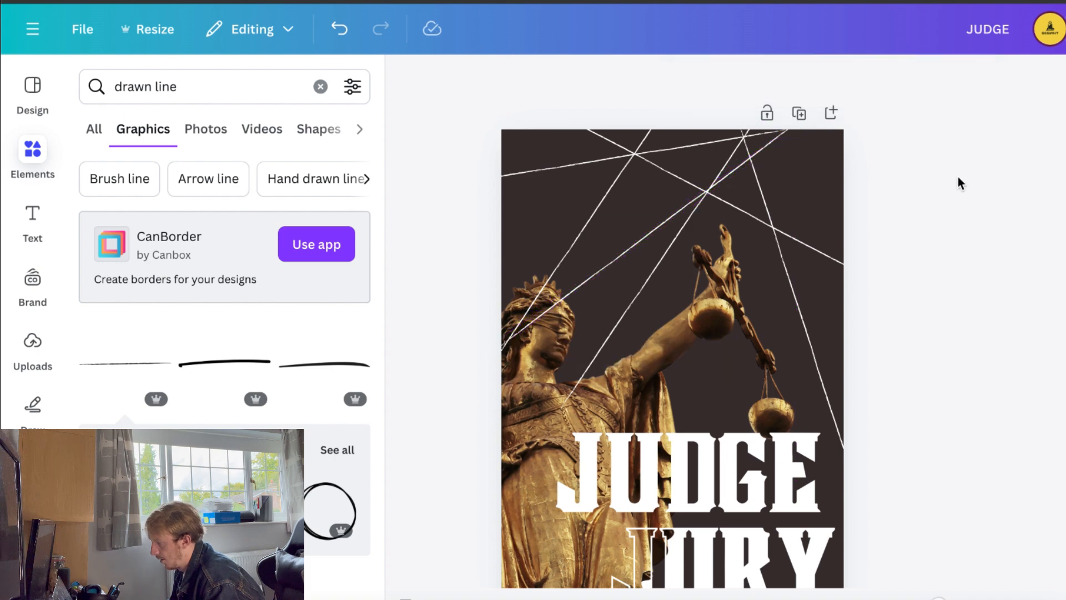
Flatten the new rising line's tilt and reposition it to run from just above the statue's crown through the crossing above the raised hand
{"action": "left_click", "coordinate": [766, 147]}
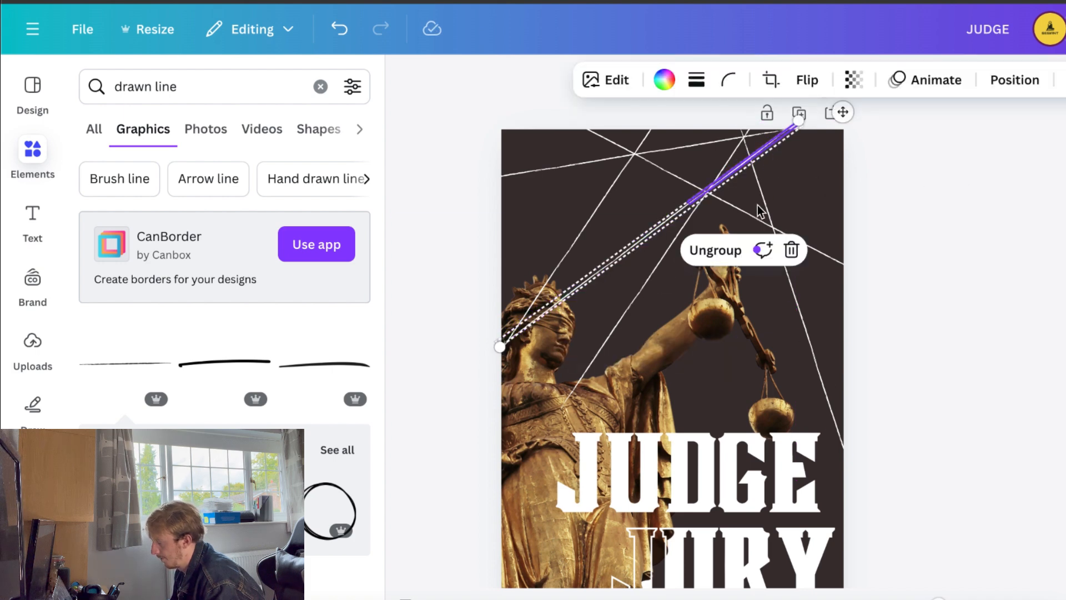
{"action": "left_click", "coordinate": [900, 188]}
{"action": "left_click", "coordinate": [642, 239]}
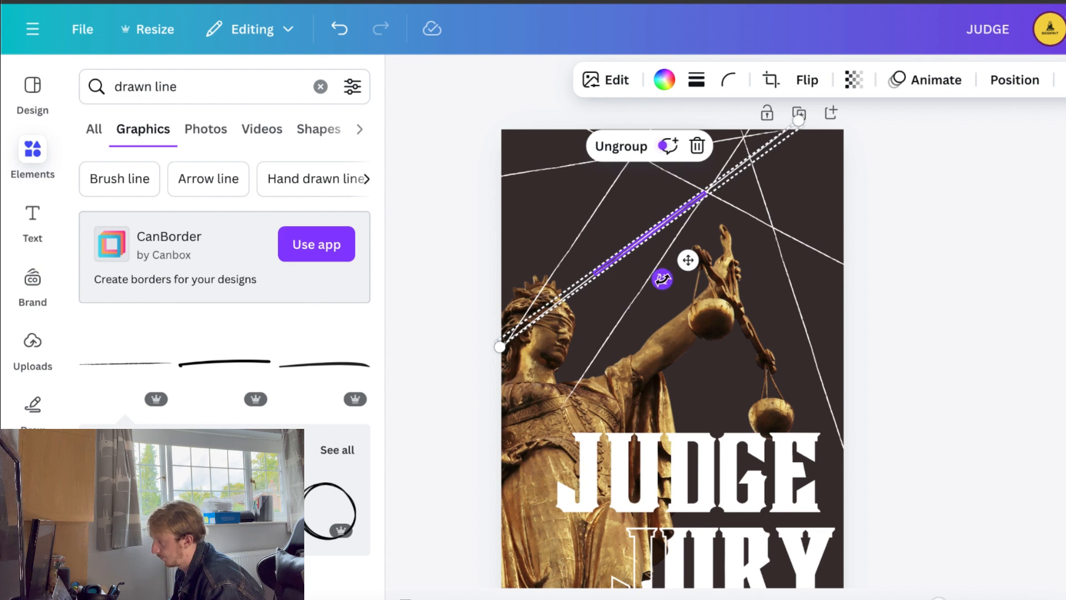
{"action": "left_click_drag", "start_coordinate": [662, 279], "coordinate": [654, 281]}
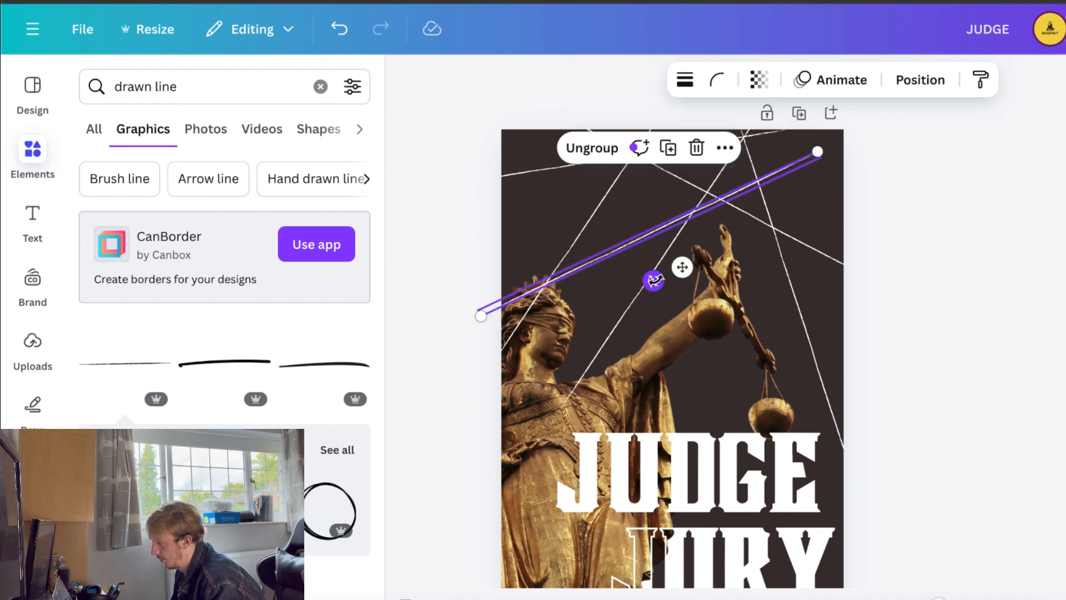
{"action": "left_click", "coordinate": [652, 235]}
{"action": "left_click_drag", "start_coordinate": [650, 224], "coordinate": [650, 218]}
{"action": "key", "text": "super+z"}
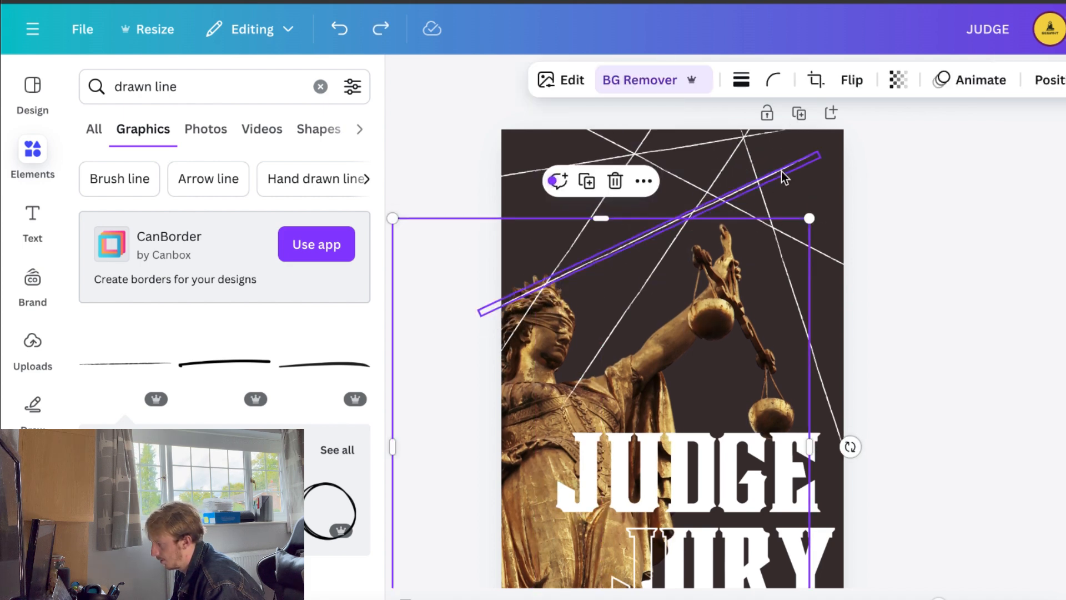
{"action": "left_click_drag", "start_coordinate": [781, 171], "coordinate": [784, 159]}
{"action": "left_click", "coordinate": [996, 157]}
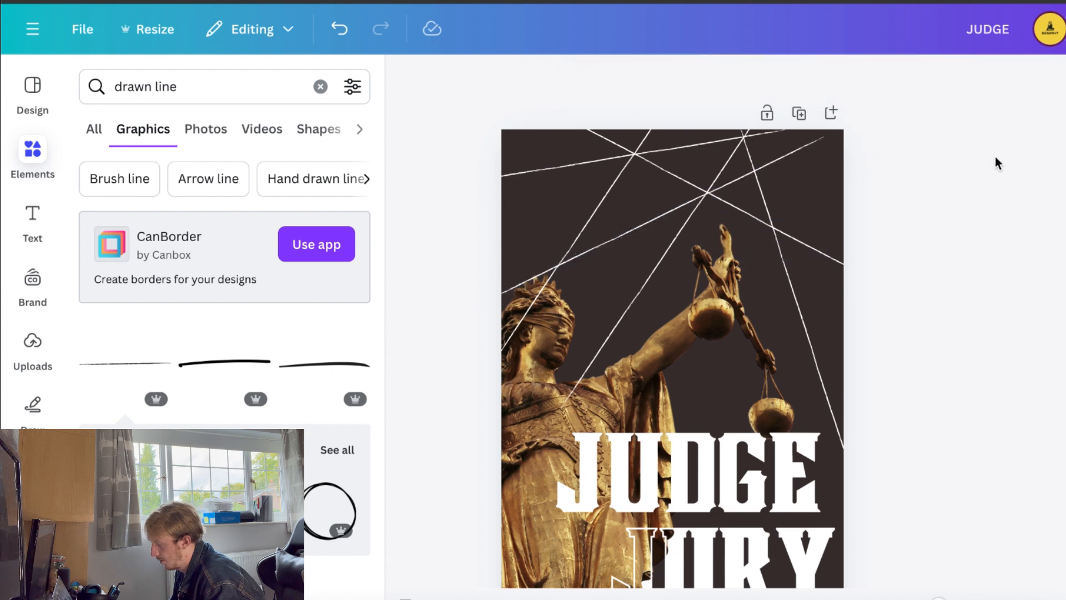
Lengthen the flattened rising line at its upper end so that it extends past the cover's right edge
{"action": "left_click", "coordinate": [793, 151]}
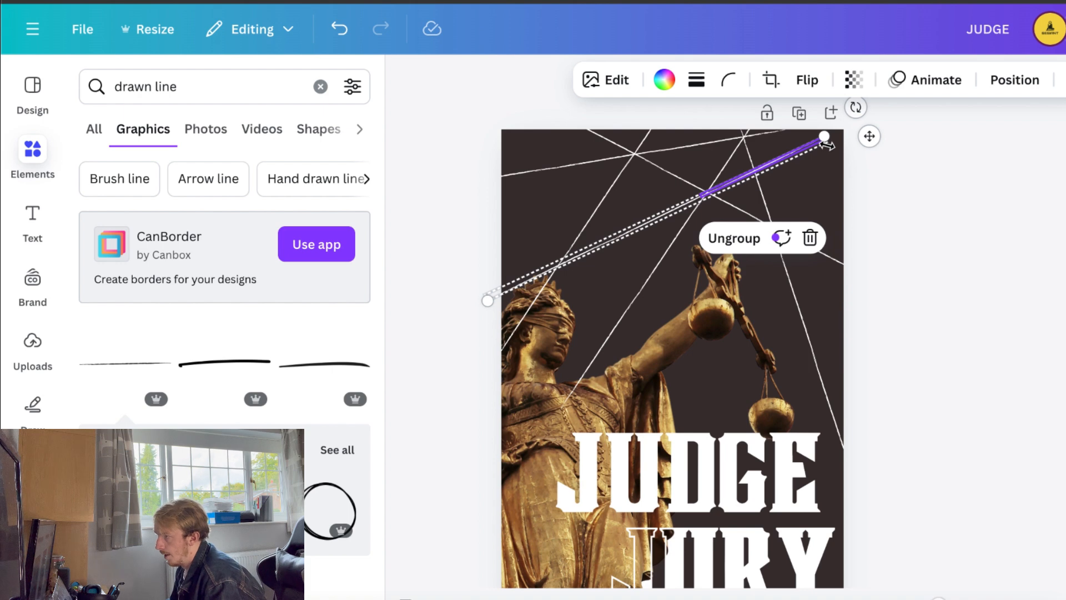
{"action": "left_click_drag", "start_coordinate": [825, 137], "coordinate": [859, 149]}
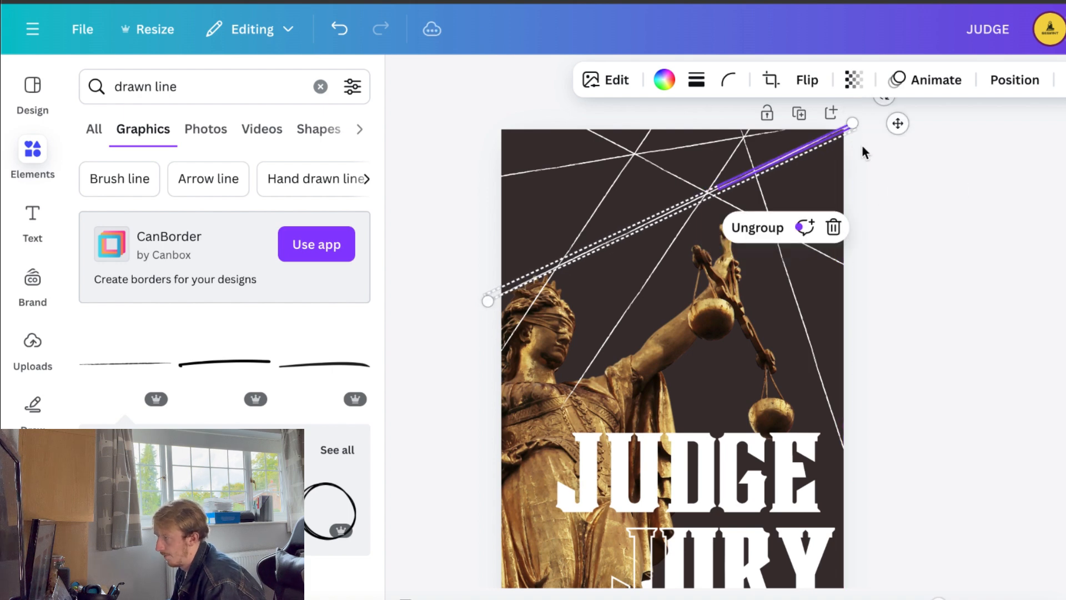
{"action": "left_click", "coordinate": [954, 162]}
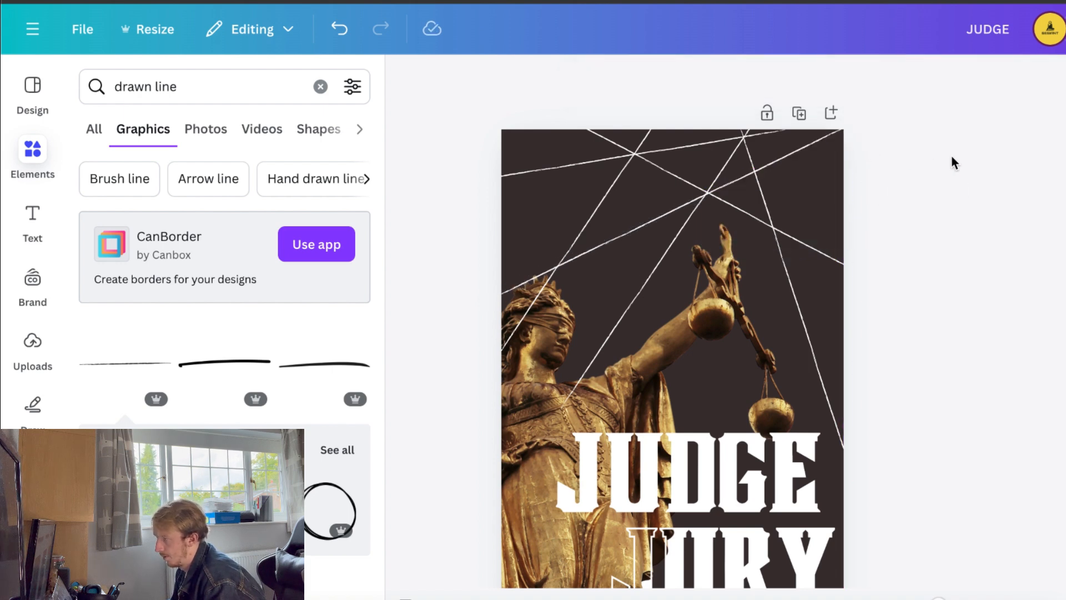
Copy the steeply falling line by the right edge and place the copy across the cover's left side, over the statue's head
{"action": "left_click", "coordinate": [795, 267]}
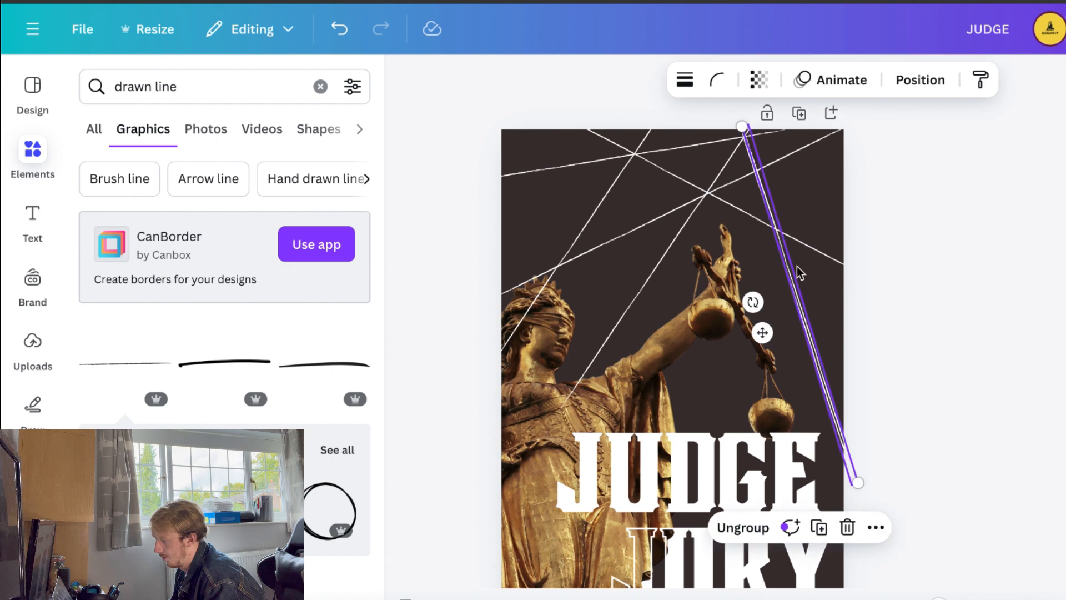
{"action": "left_click_drag", "start_coordinate": [793, 290], "coordinate": [553, 261]}
{"action": "left_click", "coordinate": [1019, 222]}
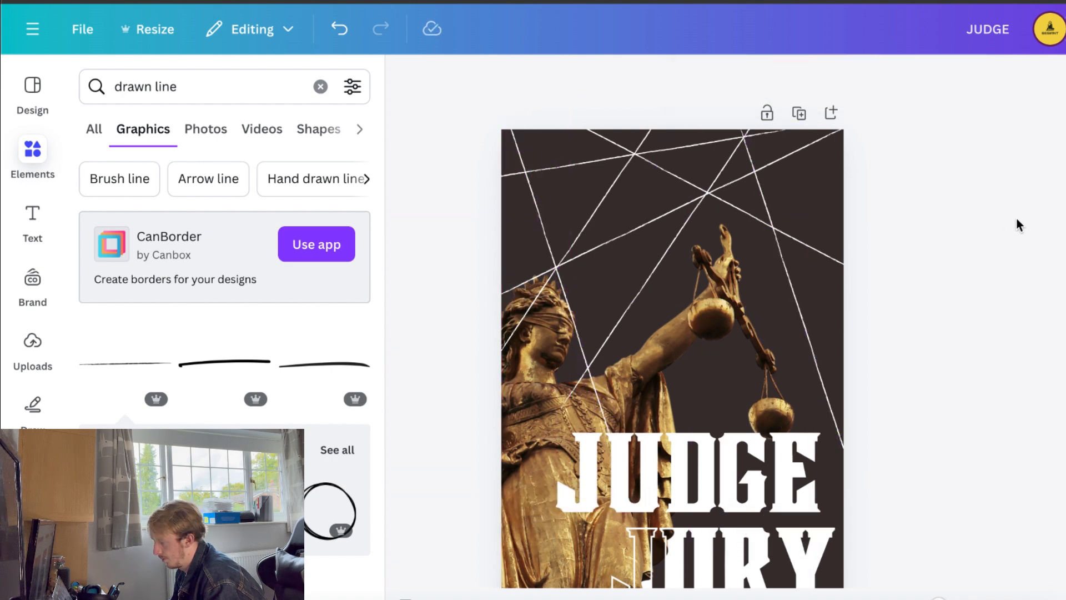
Copy the left steep line, tilt the copy nearly horizontal, and run it across the full cover width just above the statue's crown
{"action": "left_click", "coordinate": [567, 296]}
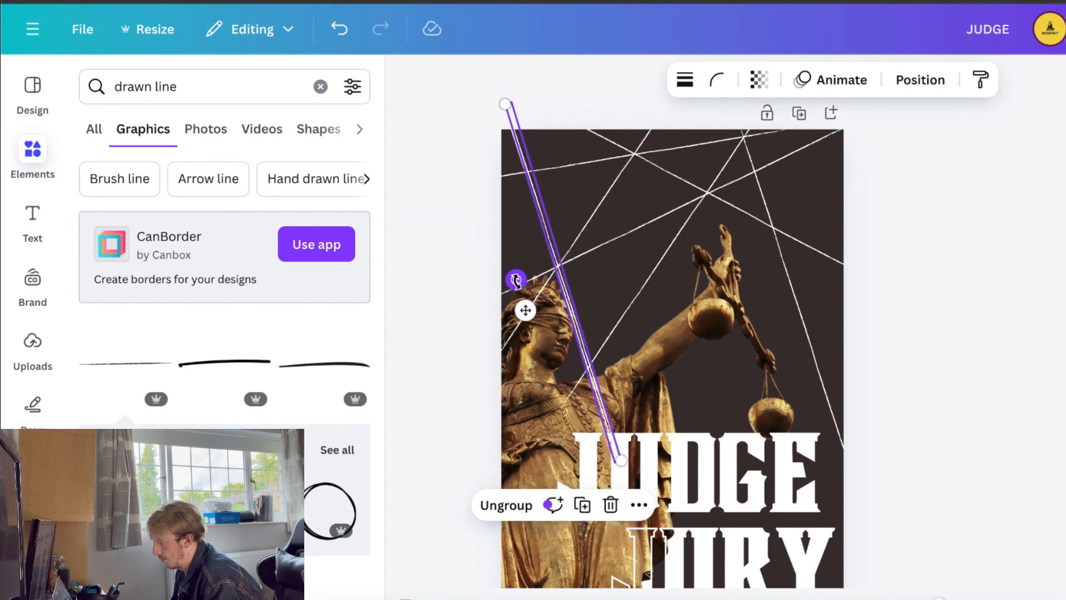
{"action": "left_click_drag", "start_coordinate": [516, 281], "coordinate": [544, 332]}
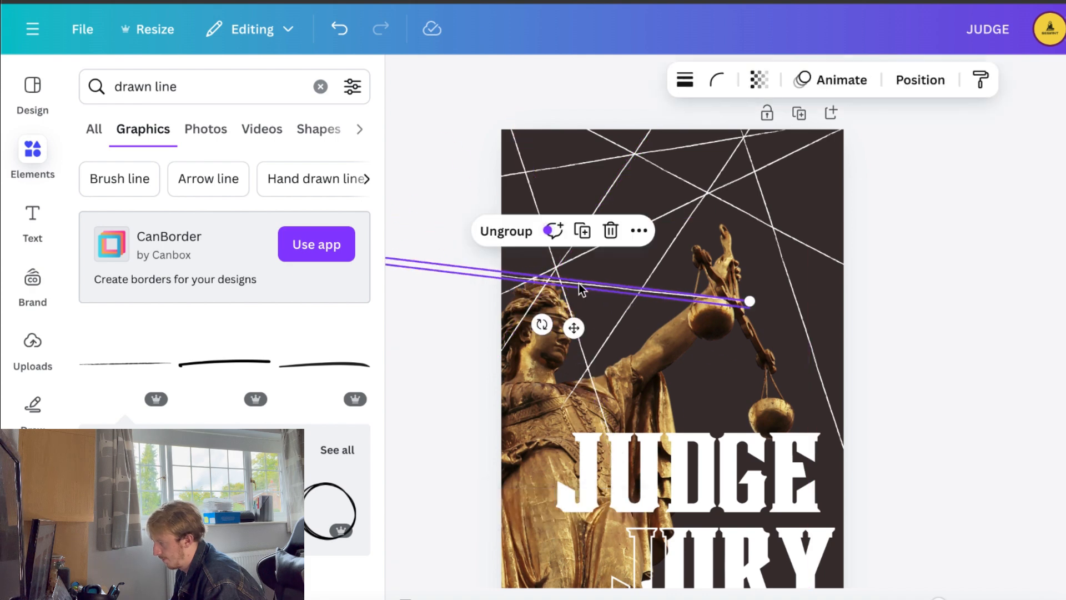
{"action": "left_click_drag", "start_coordinate": [578, 283], "coordinate": [678, 283]}
{"action": "left_click", "coordinate": [987, 231]}
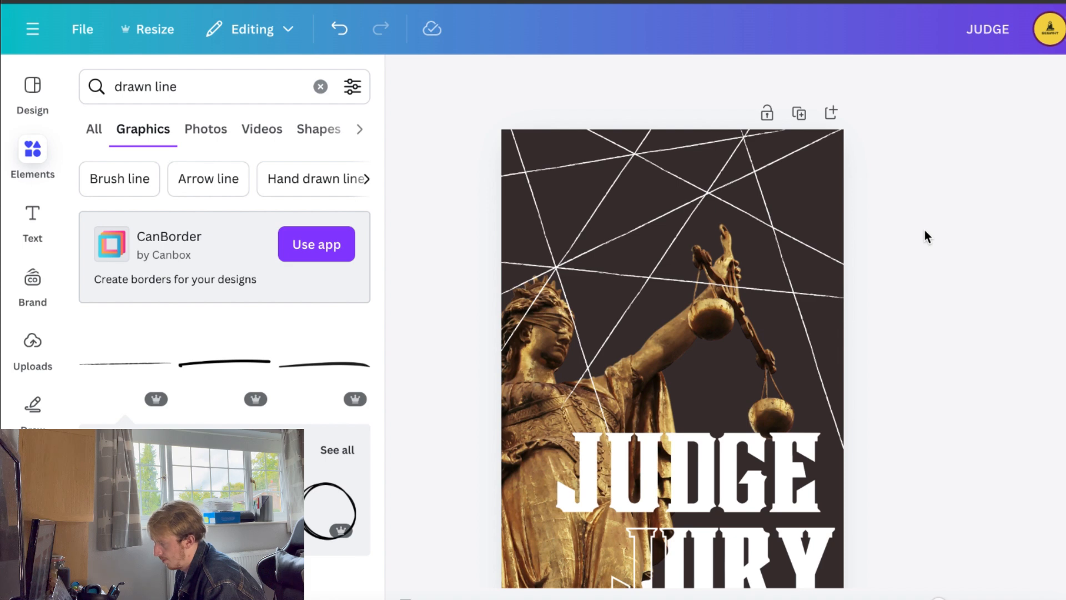
Add another copy of the left steep line, tilted to fall moderately rightward from the cover's upper left across the statue's raised hand
{"action": "key", "text": "super+v"}
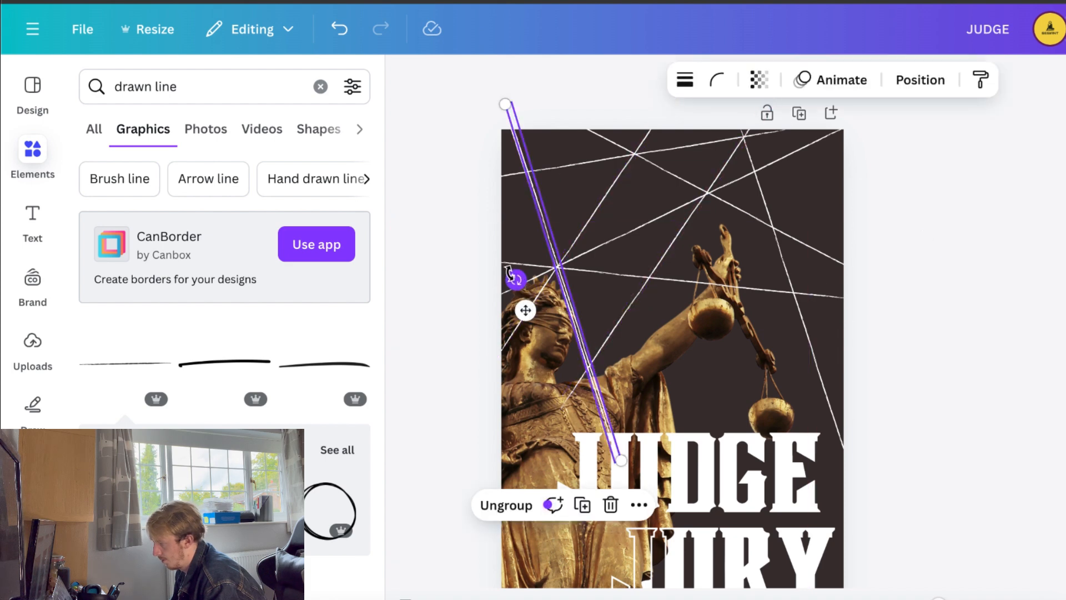
{"action": "left_click_drag", "start_coordinate": [515, 280], "coordinate": [594, 199]}
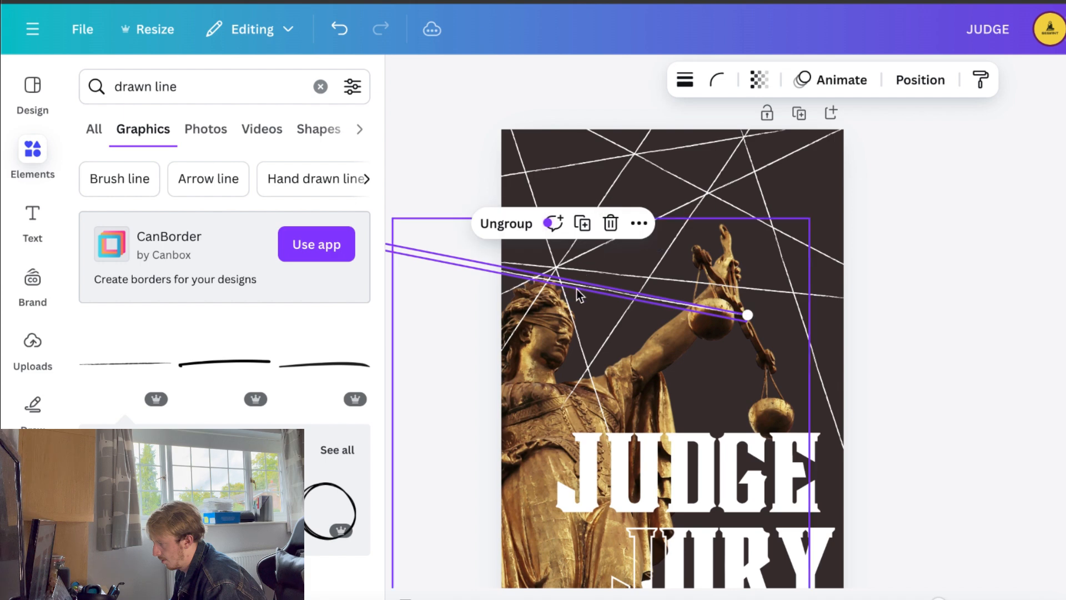
{"action": "left_click_drag", "start_coordinate": [576, 289], "coordinate": [645, 199]}
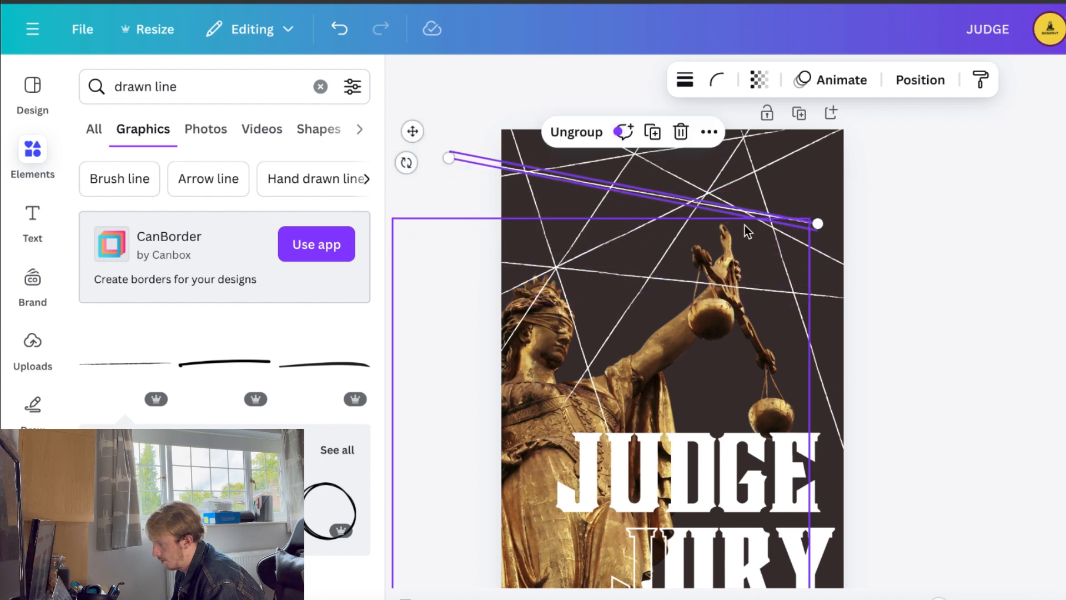
{"action": "left_click_drag", "start_coordinate": [409, 164], "coordinate": [401, 111]}
{"action": "left_click_drag", "start_coordinate": [570, 163], "coordinate": [578, 196]}
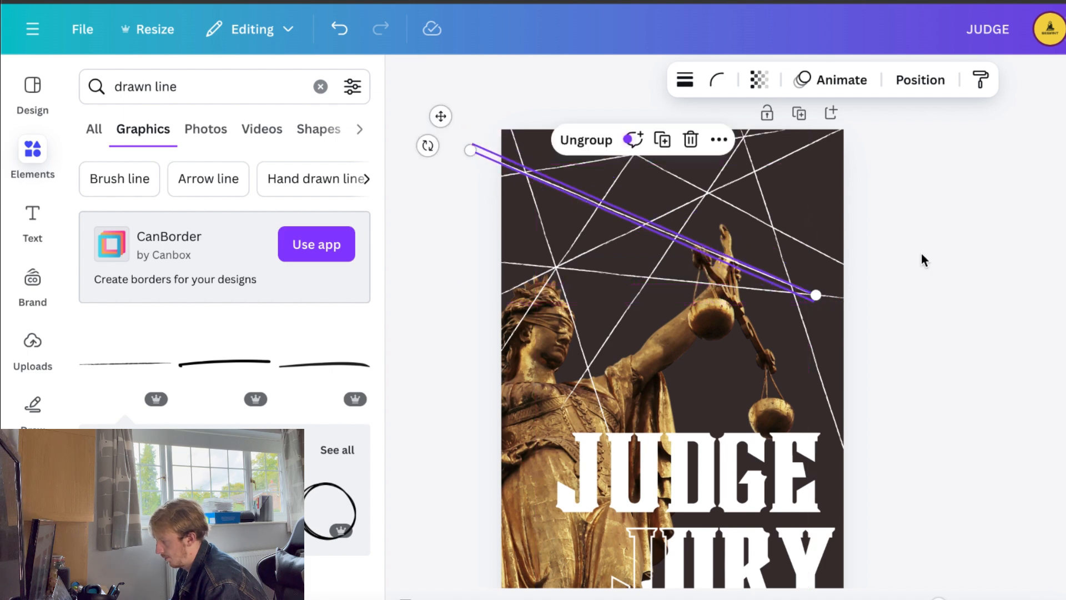
Fine-tune the new falling line's tilt and position so it passes through the upper-left crossing and the crossing right of the raised hand
{"action": "left_click_drag", "start_coordinate": [425, 149], "coordinate": [411, 133]}
{"action": "left_click_drag", "start_coordinate": [588, 210], "coordinate": [588, 211]}
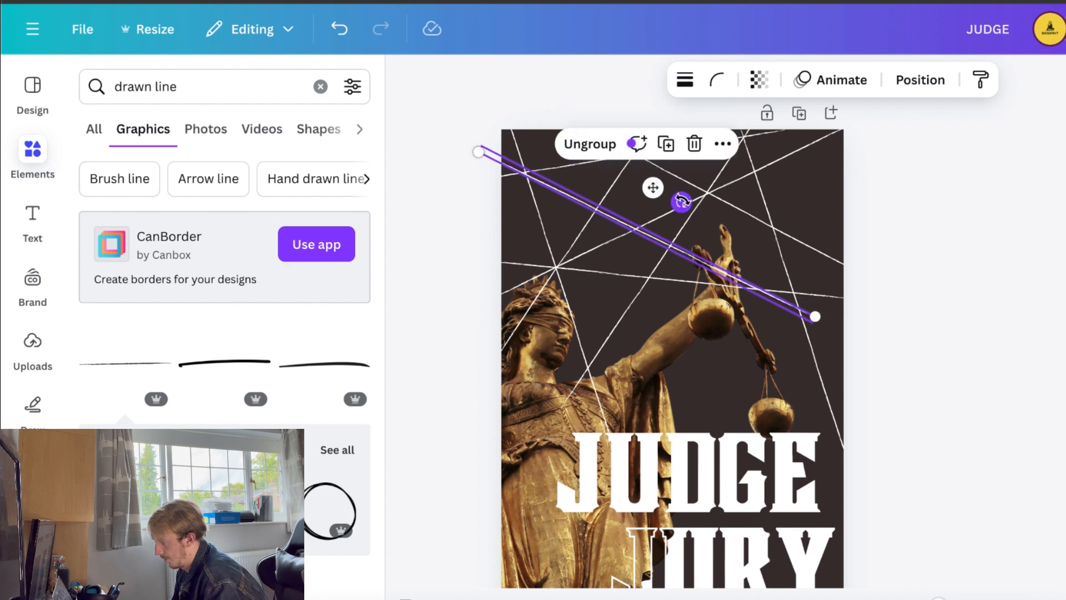
{"action": "left_click_drag", "start_coordinate": [682, 199], "coordinate": [682, 196]}
{"action": "left_click_drag", "start_coordinate": [590, 212], "coordinate": [601, 204]}
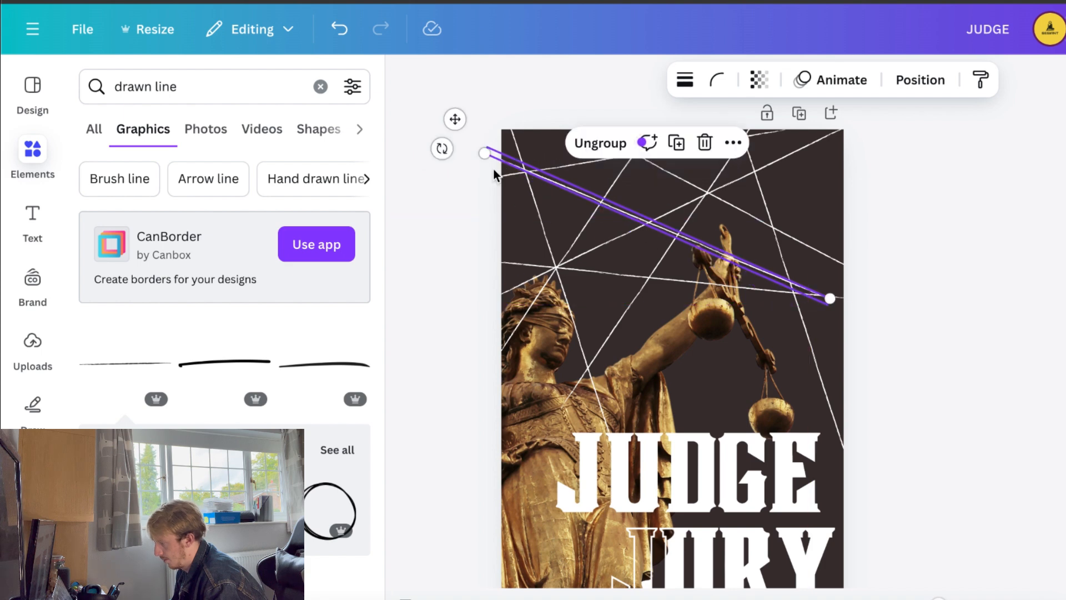
{"action": "left_click_drag", "start_coordinate": [444, 149], "coordinate": [442, 138]}
{"action": "left_click_drag", "start_coordinate": [662, 179], "coordinate": [664, 183]}
{"action": "left_click", "coordinate": [970, 243]}
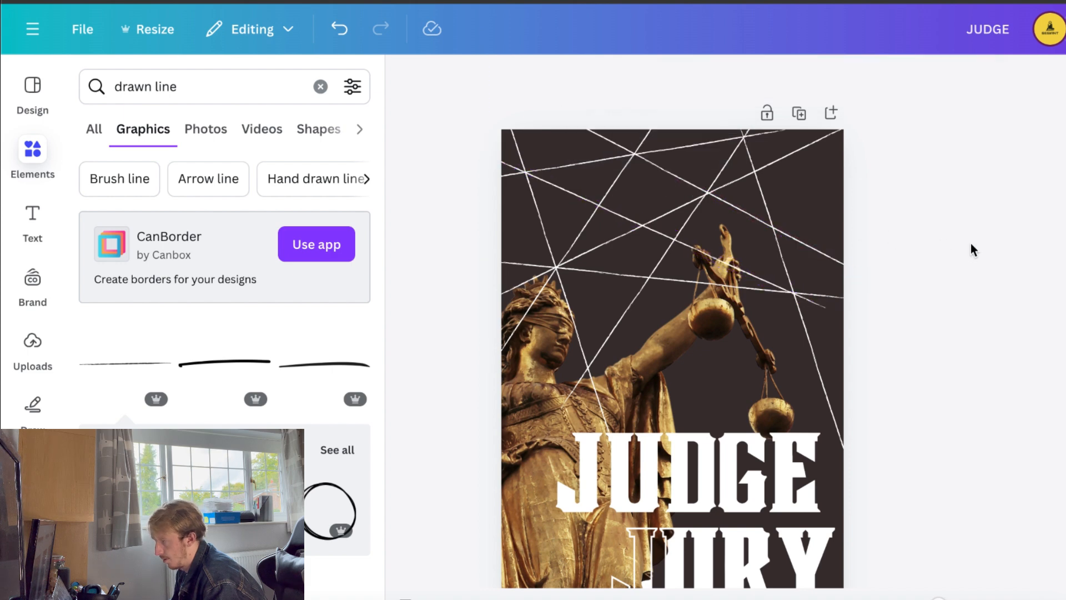
Lengthen the falling line over the raised hand at its lower end so that it extends past the cover's right edge
{"action": "left_click", "coordinate": [727, 265]}
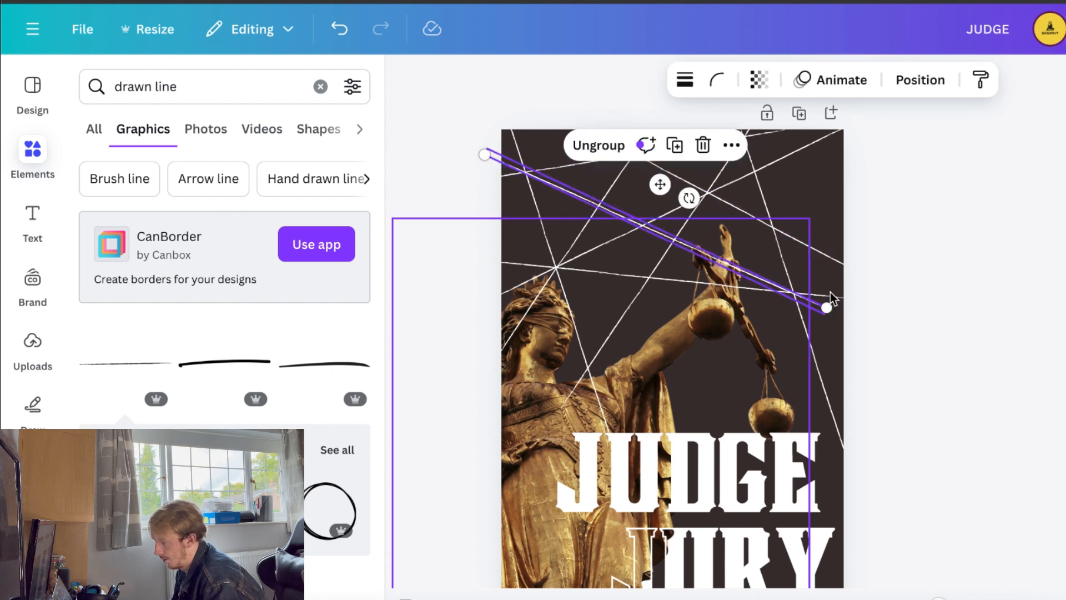
{"action": "left_click_drag", "start_coordinate": [831, 292], "coordinate": [875, 305]}
{"action": "left_click", "coordinate": [1000, 257]}
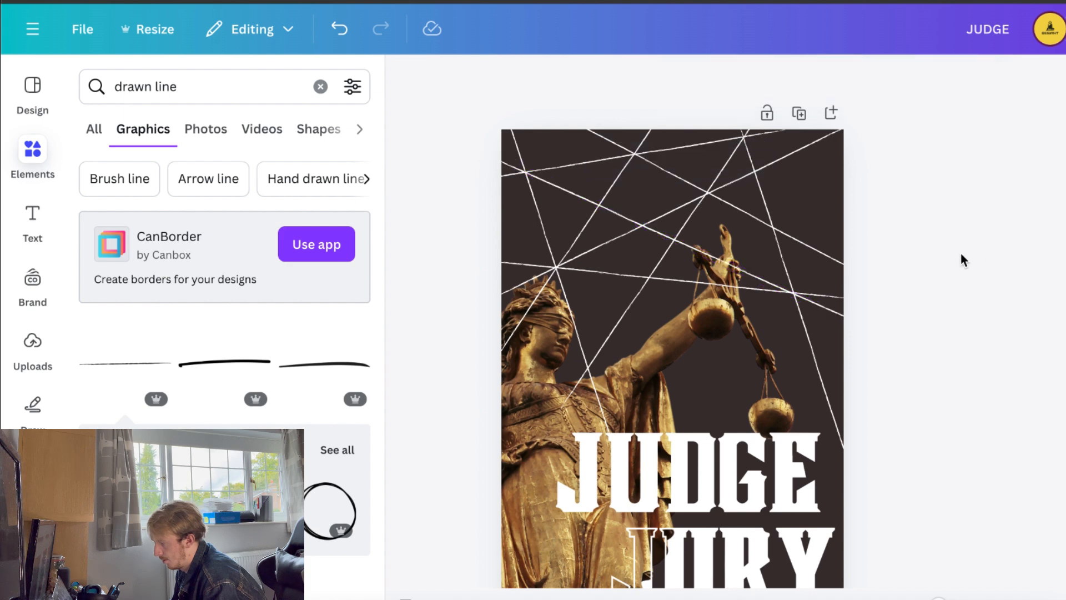
Add a copy of the left steep line, tilted to rise from the JUDGE title through the crossing right of the scales to the cover's right edge
{"action": "key", "text": "super+v"}
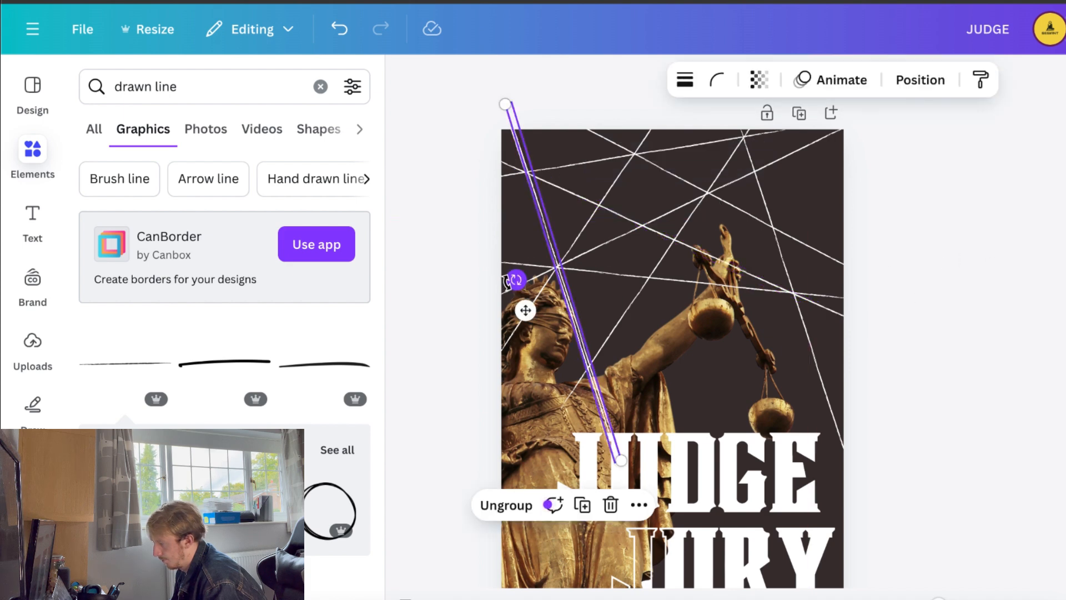
{"action": "left_click_drag", "start_coordinate": [514, 280], "coordinate": [444, 118]}
{"action": "left_click_drag", "start_coordinate": [568, 279], "coordinate": [758, 331]}
{"action": "left_click", "coordinate": [1041, 296]}
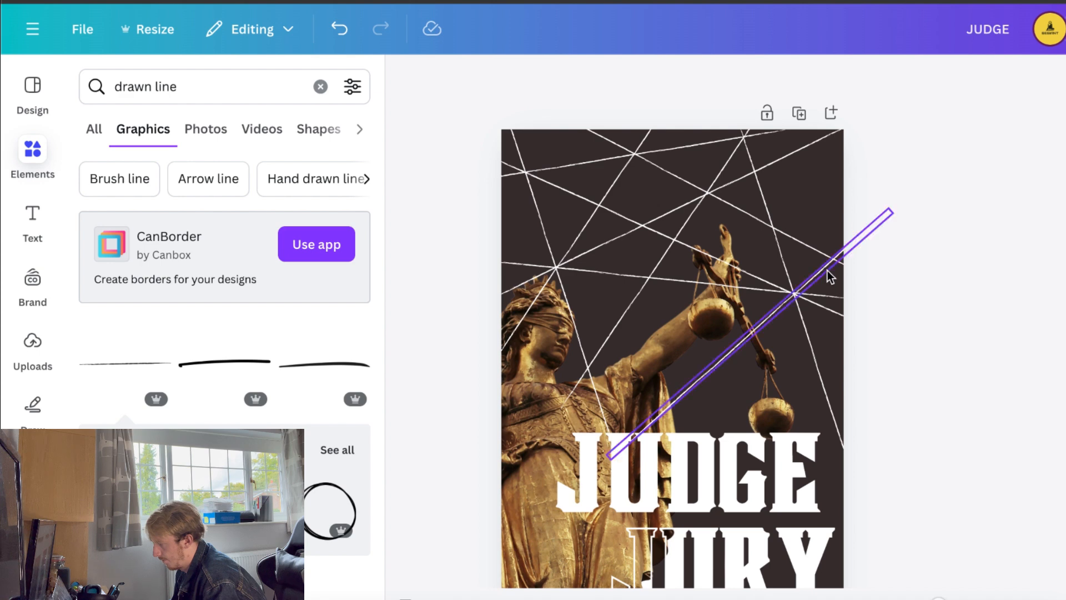
Add another copy of the left steep line, falling from the cover's top centre to its right edge through a crossing on the right steep line
{"action": "left_click", "coordinate": [551, 247]}
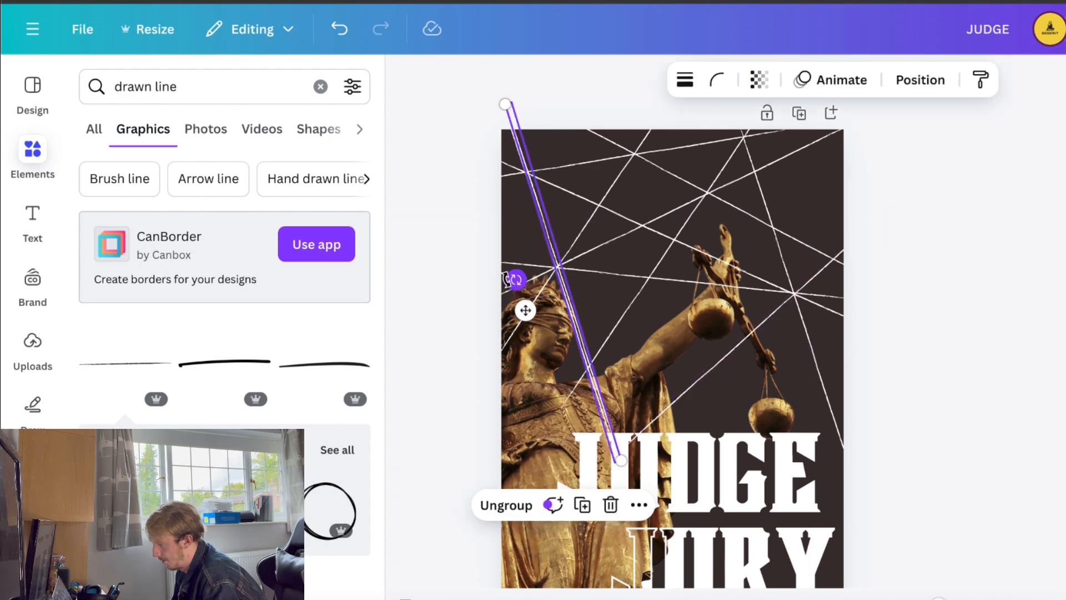
{"action": "left_click_drag", "start_coordinate": [514, 280], "coordinate": [519, 328]}
{"action": "left_click_drag", "start_coordinate": [539, 270], "coordinate": [804, 196]}
{"action": "left_click", "coordinate": [1057, 222]}
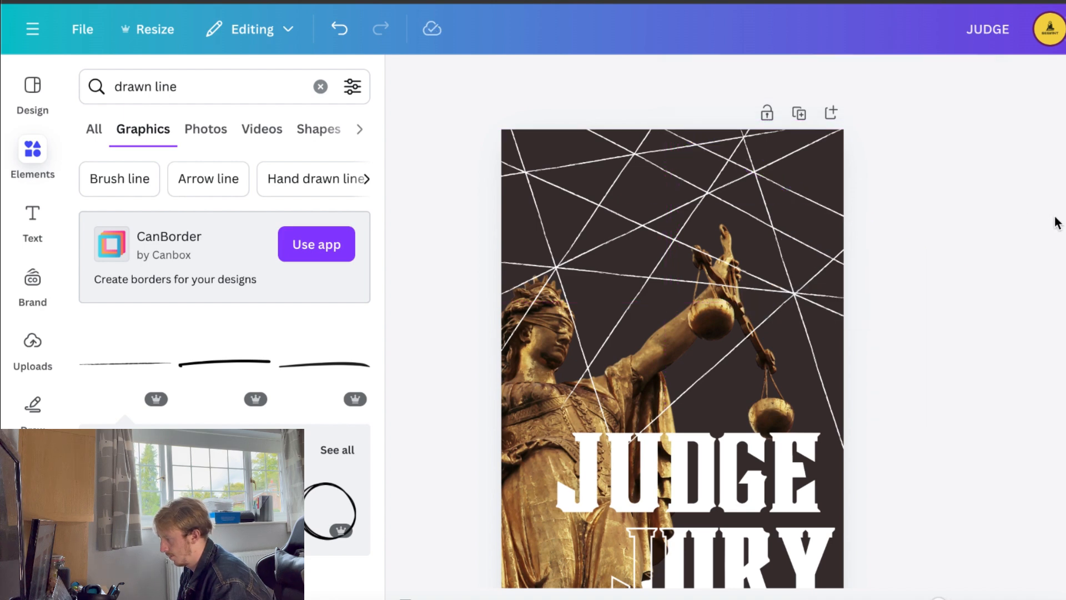
Add a nearly horizontal copy of the left steep line, rising slightly rightward across the full cover width at the statue's raised fingertips
{"action": "key", "text": "ctrl+z"}
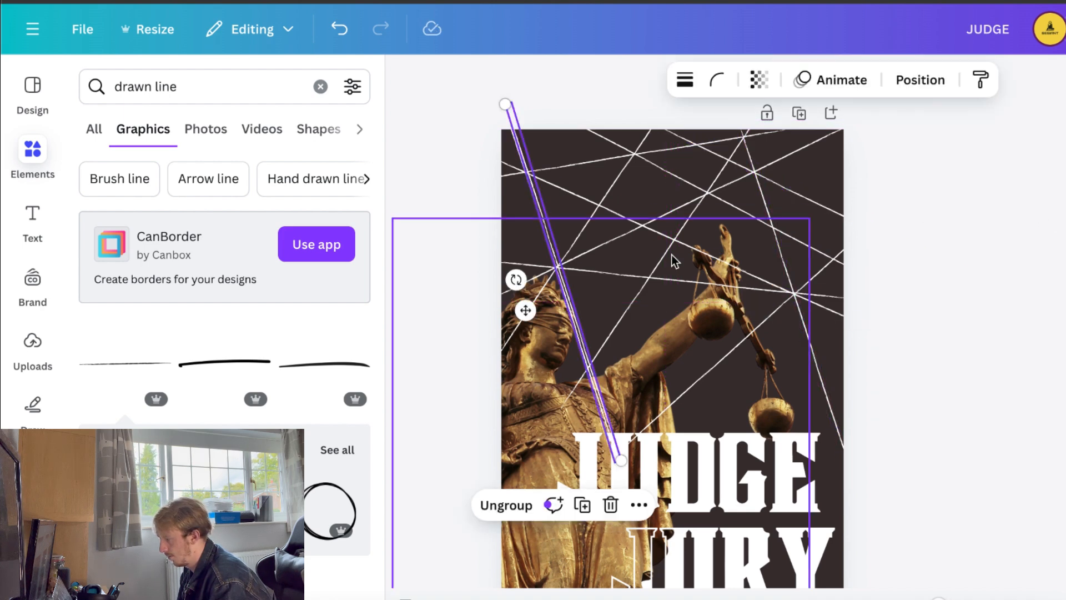
{"action": "left_click_drag", "start_coordinate": [494, 283], "coordinate": [473, 179]}
{"action": "left_click_drag", "start_coordinate": [601, 247], "coordinate": [753, 146]}
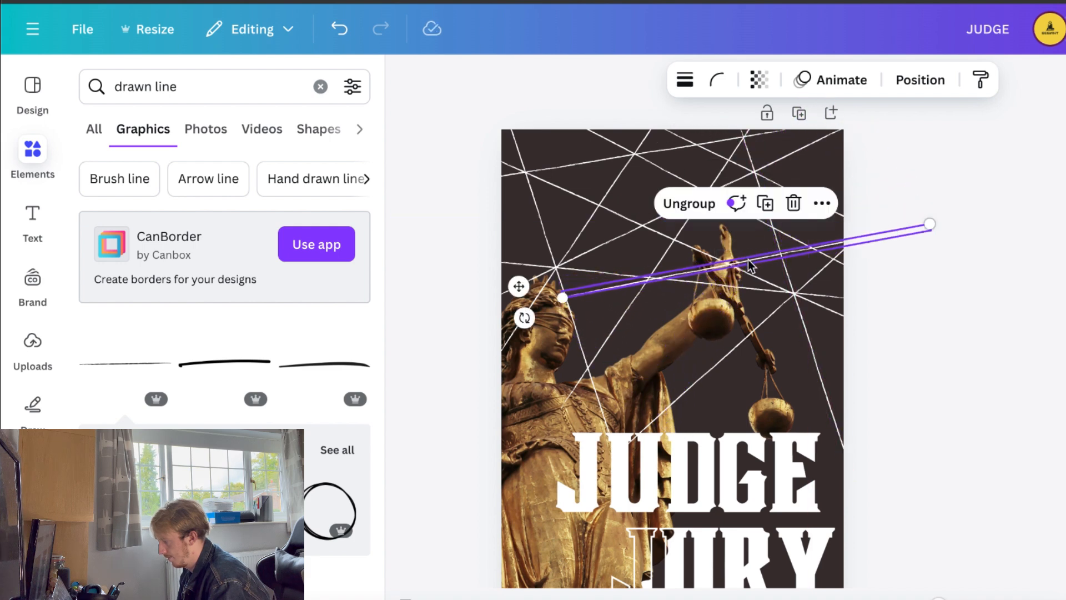
{"action": "left_click_drag", "start_coordinate": [748, 259], "coordinate": [723, 218]}
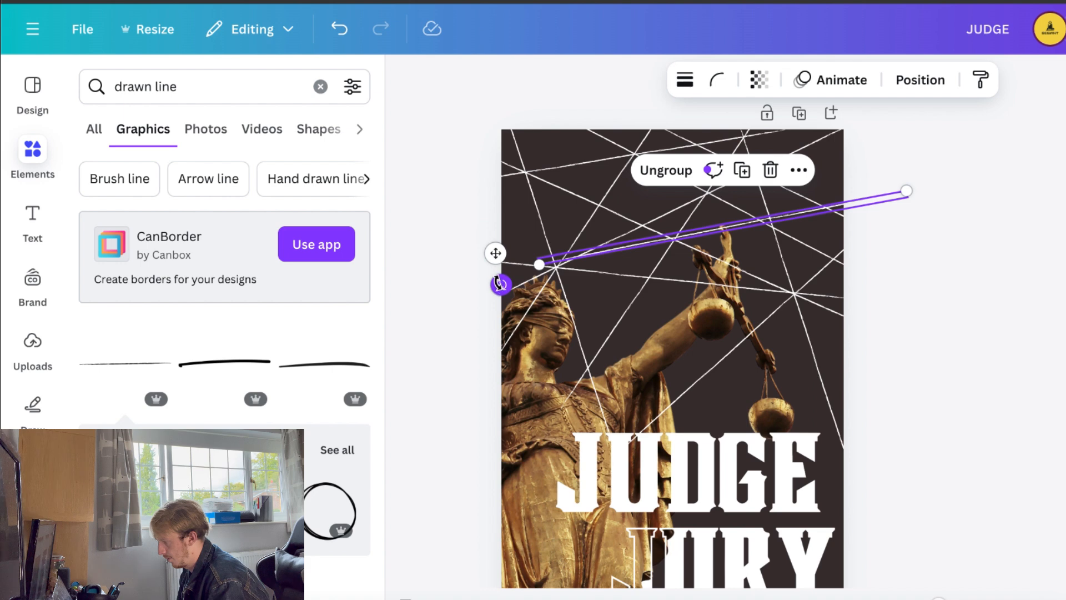
{"action": "left_click_drag", "start_coordinate": [500, 283], "coordinate": [497, 253]}
{"action": "left_click_drag", "start_coordinate": [500, 286], "coordinate": [469, 262]}
{"action": "left_click", "coordinate": [1000, 232]}
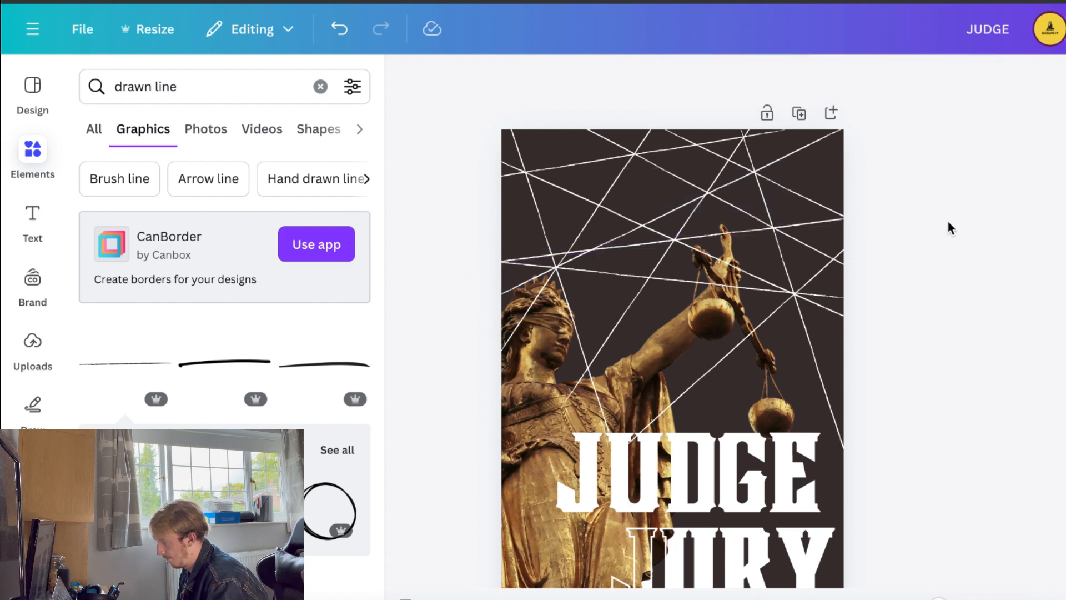
Select all the drawn line groups together and send them to the back, behind the statue and the title text
{"action": "scroll", "coordinate": [918, 211], "scroll_direction": "down", "scroll_amount": 3}
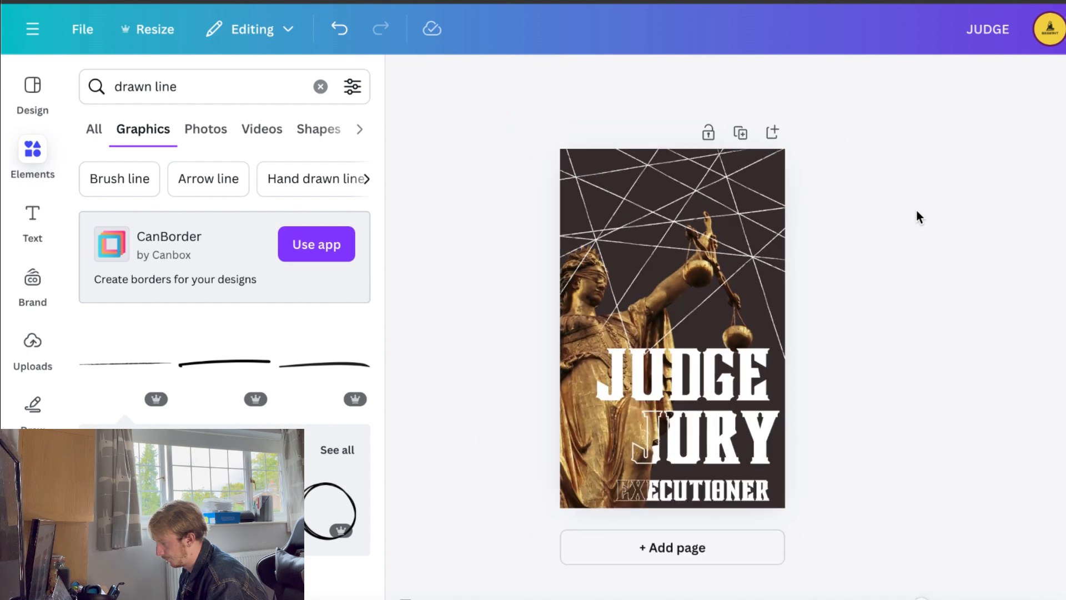
{"action": "left_click", "coordinate": [562, 377]}
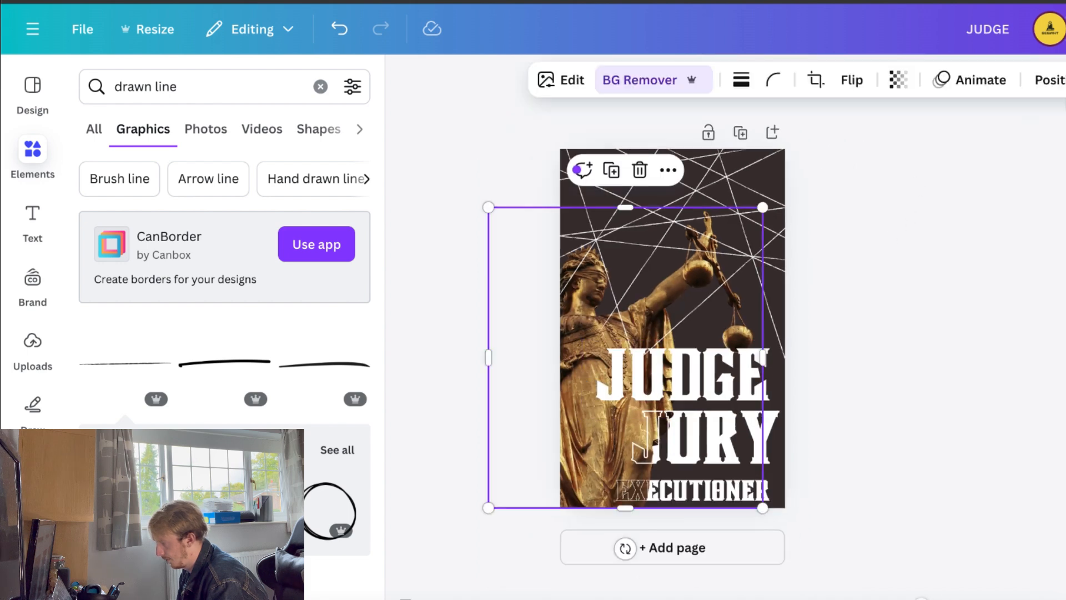
{"action": "left_click", "coordinate": [1048, 79]}
{"action": "scroll", "coordinate": [334, 499], "scroll_direction": "down", "scroll_amount": 5}
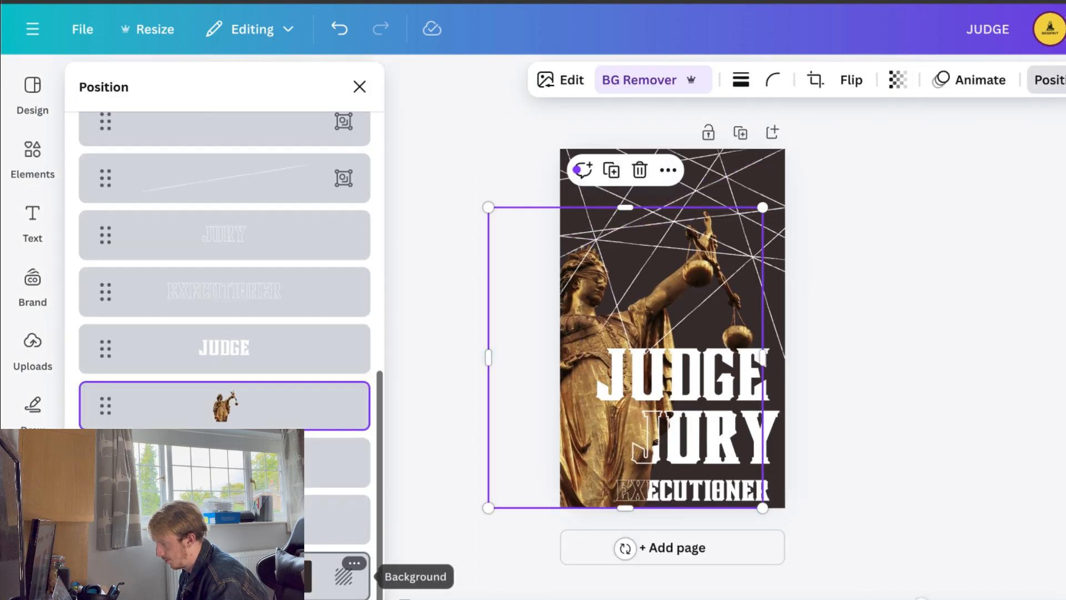
{"action": "scroll", "coordinate": [245, 376], "scroll_direction": "up", "scroll_amount": 5}
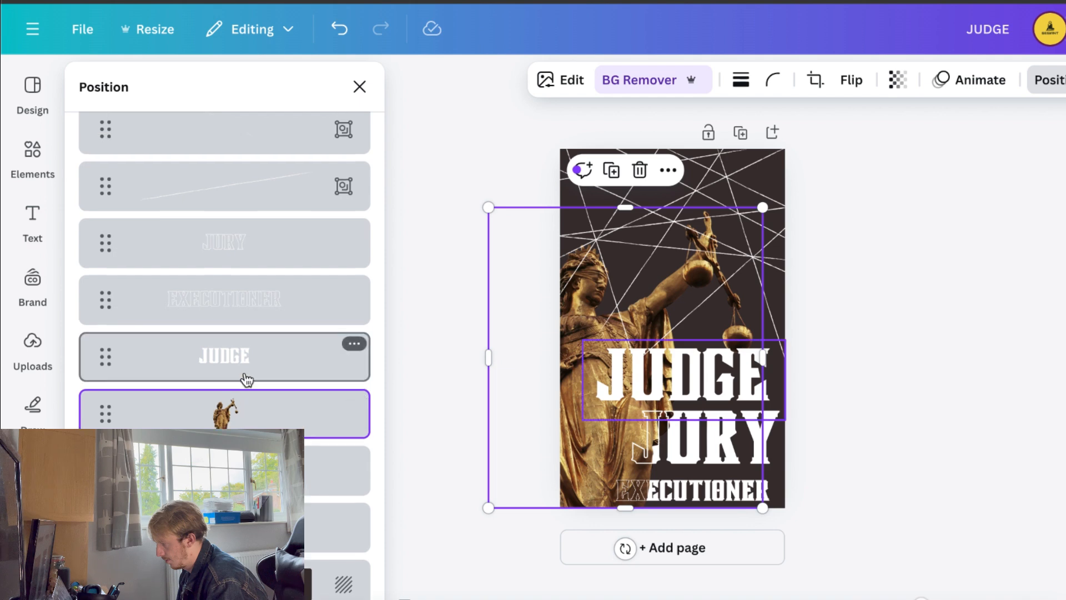
{"action": "left_click", "coordinate": [339, 447]}
{"action": "scroll", "coordinate": [339, 447], "scroll_direction": "up", "scroll_amount": 3}
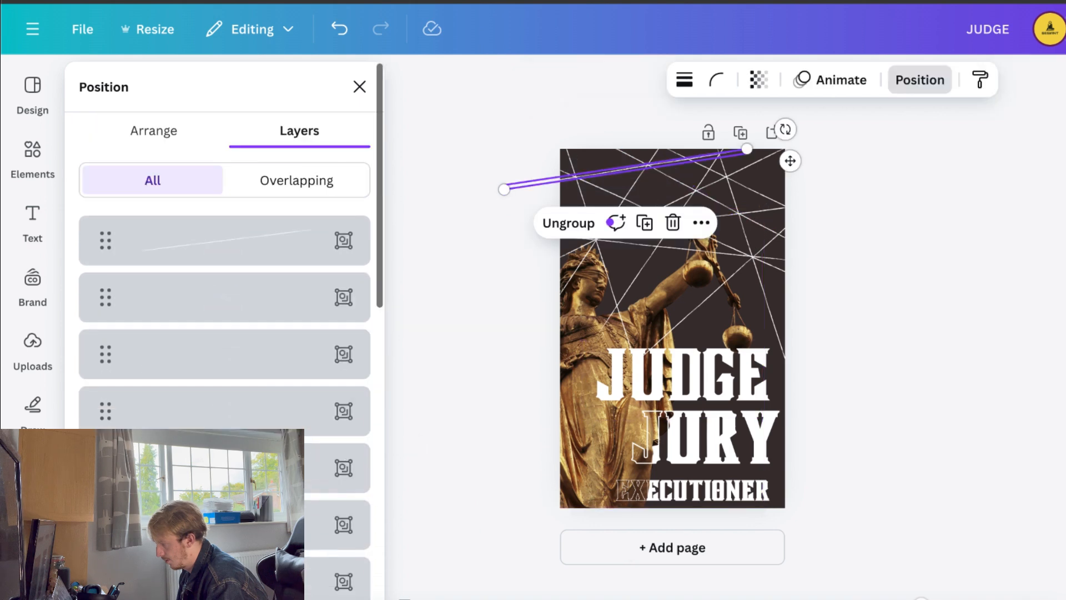
{"action": "left_click", "coordinate": [290, 226], "text": "shift"}
{"action": "left_click", "coordinate": [182, 151]}
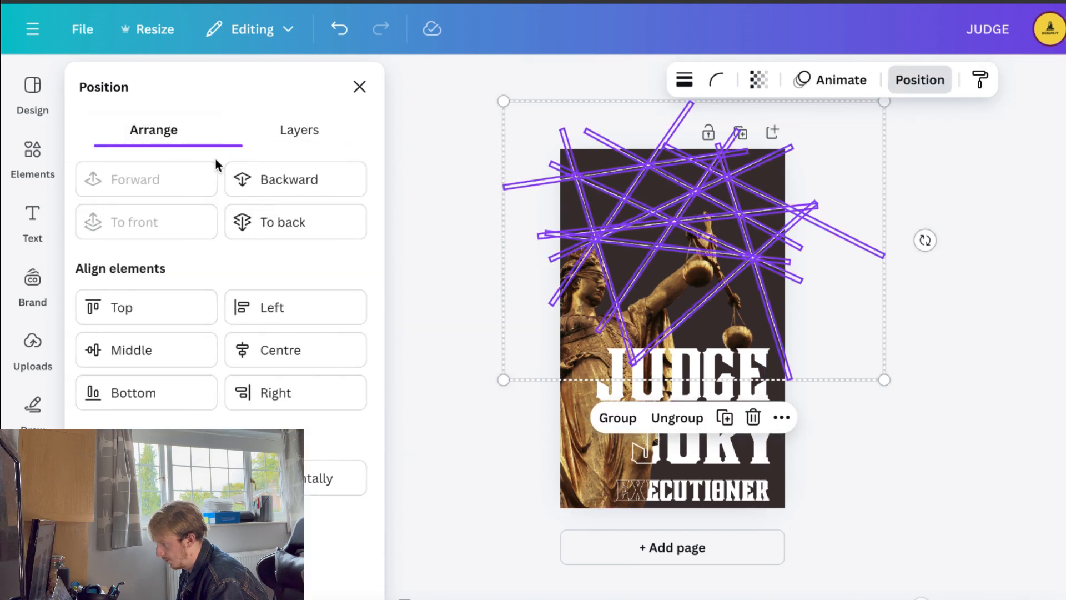
{"action": "left_click", "coordinate": [269, 215]}
{"action": "left_click", "coordinate": [1004, 181]}
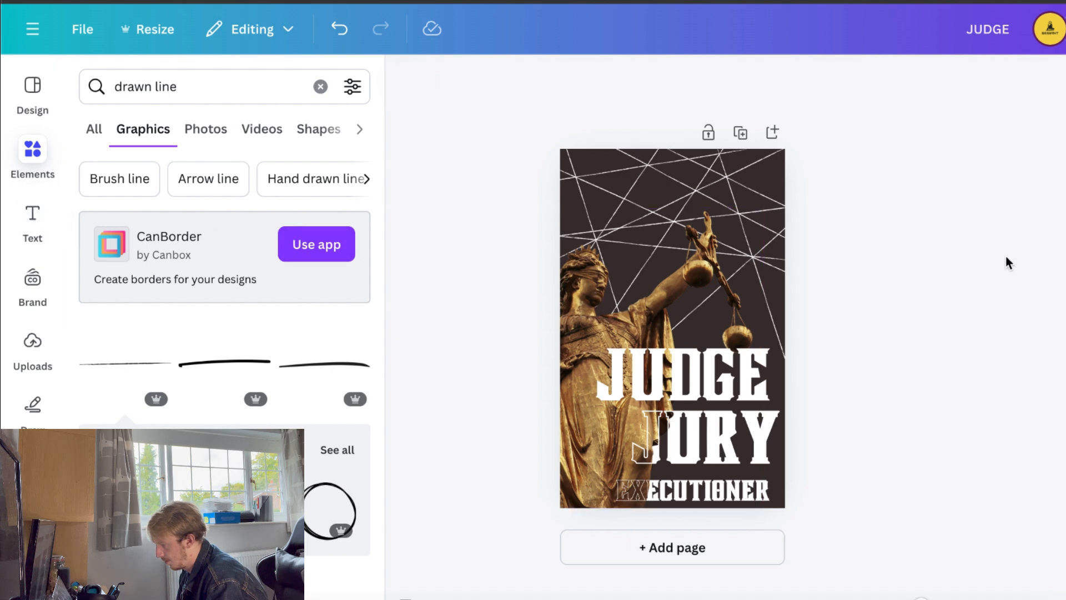
Enlarge the statue to about 1,967 by 2,157 and shift it left so its head is partly cropped by the cover's edge
{"action": "left_click", "coordinate": [704, 248]}
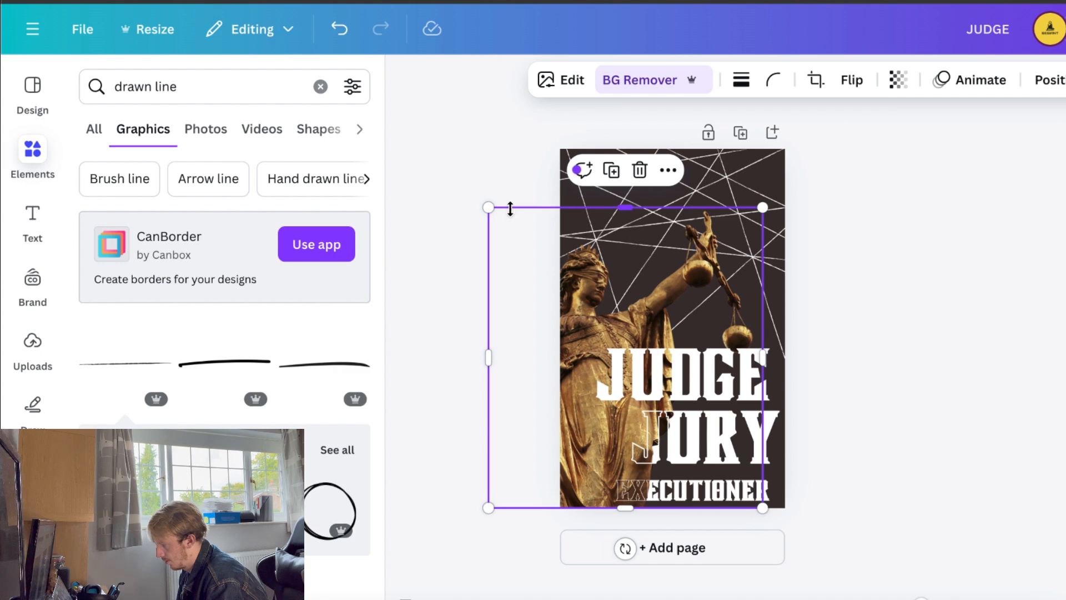
{"action": "left_click", "coordinate": [954, 276]}
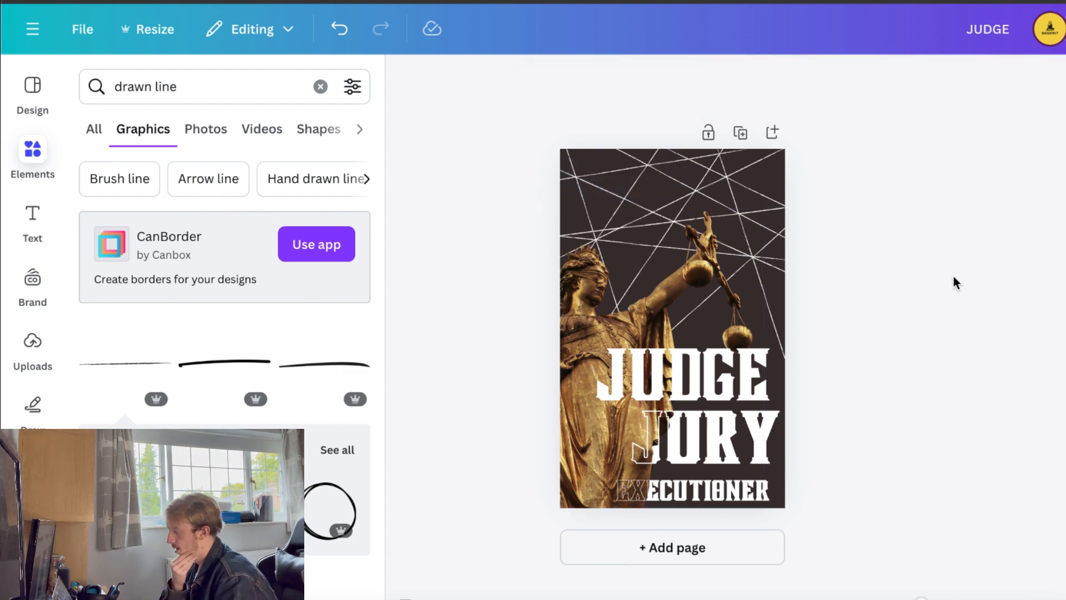
{"action": "left_click", "coordinate": [651, 281]}
{"action": "left_click_drag", "start_coordinate": [763, 207], "coordinate": [817, 179]}
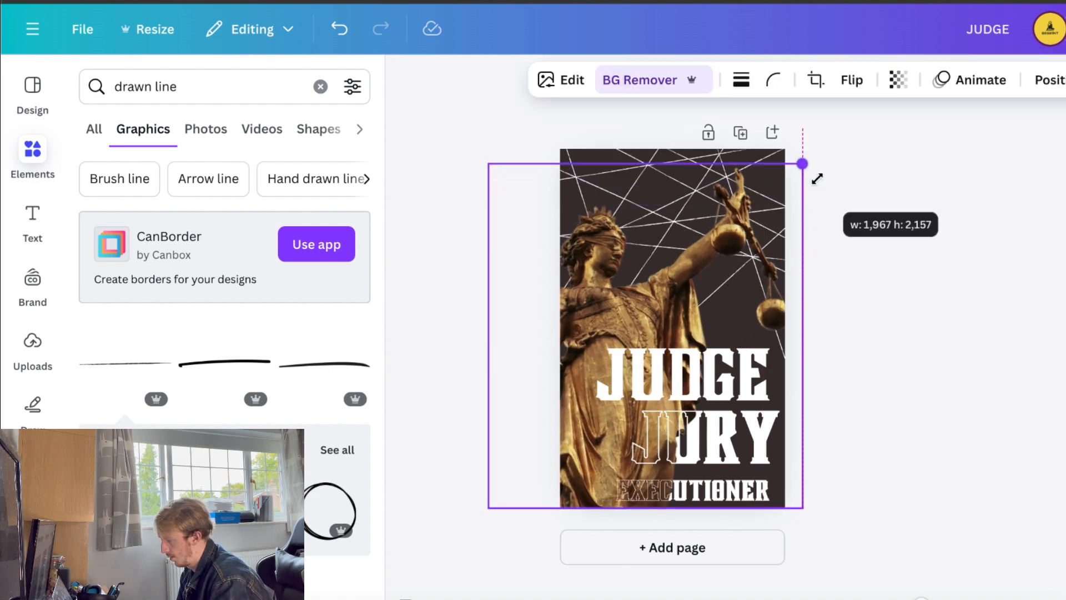
{"action": "left_click_drag", "start_coordinate": [688, 266], "coordinate": [647, 264]}
{"action": "left_click", "coordinate": [983, 239]}
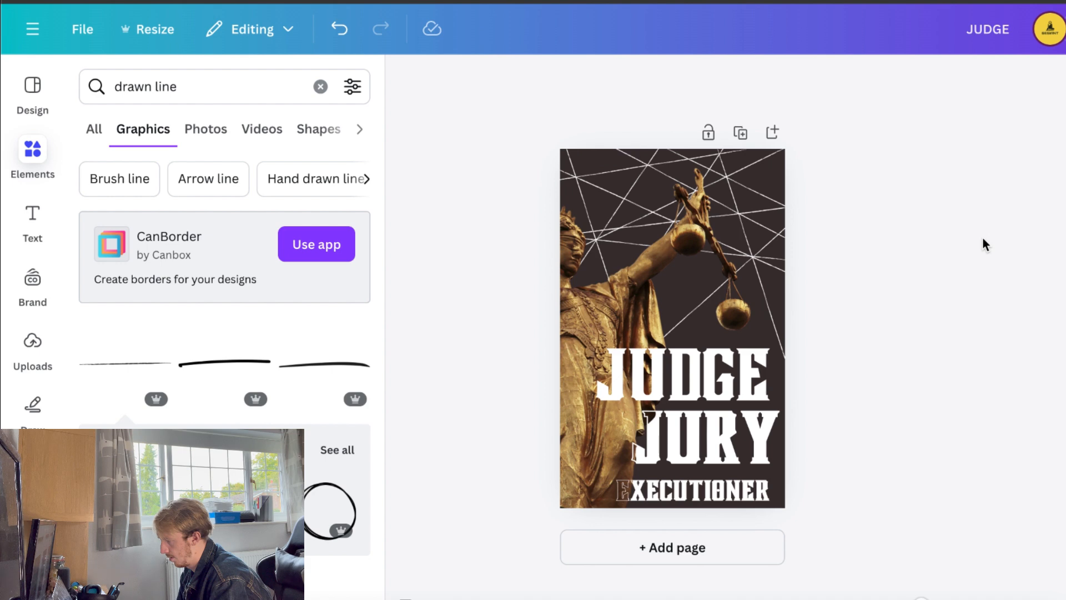
Shift the JUDGE title right towards the cover's edge, and move the outlined EXECUTIONER text slightly right and up
{"action": "left_click_drag", "start_coordinate": [722, 378], "coordinate": [730, 373]}
{"action": "left_click", "coordinate": [912, 312]}
{"action": "left_click", "coordinate": [731, 491]}
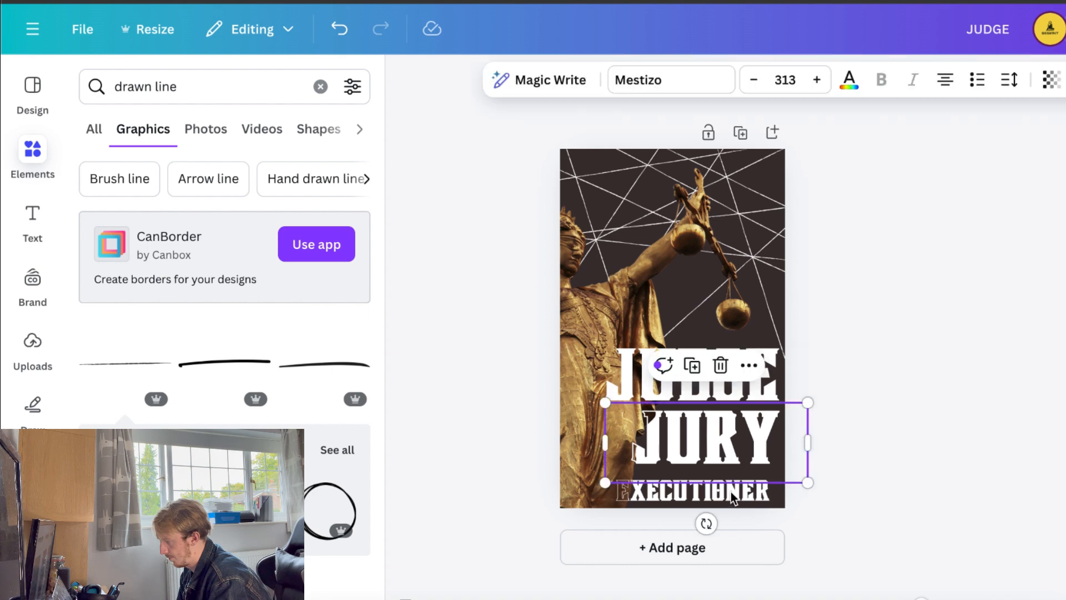
{"action": "left_click", "coordinate": [732, 498]}
{"action": "left_click_drag", "start_coordinate": [731, 498], "coordinate": [741, 492]}
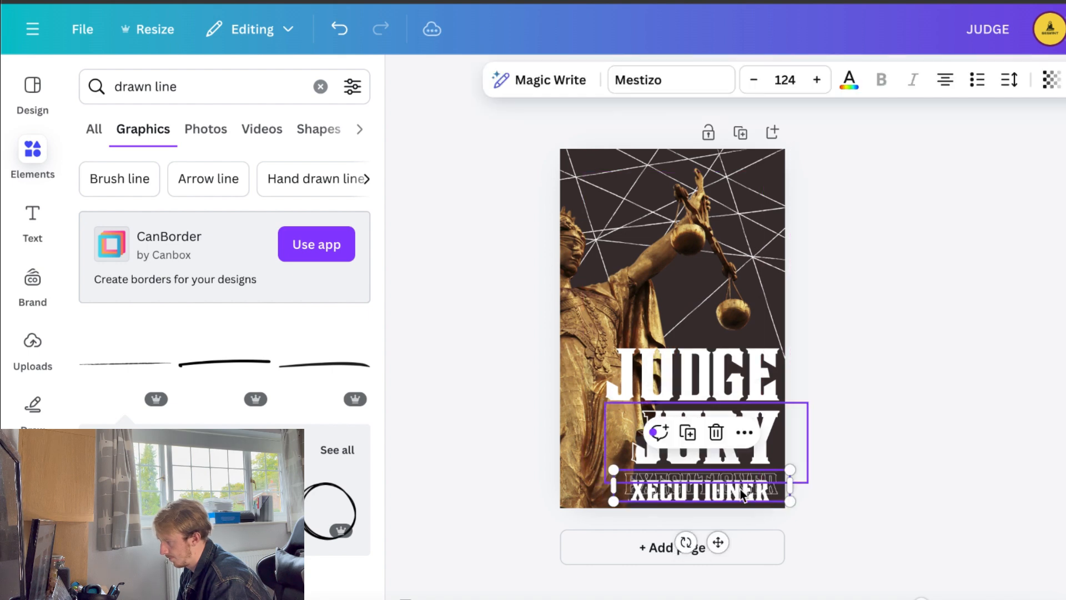
{"action": "left_click", "coordinate": [878, 421]}
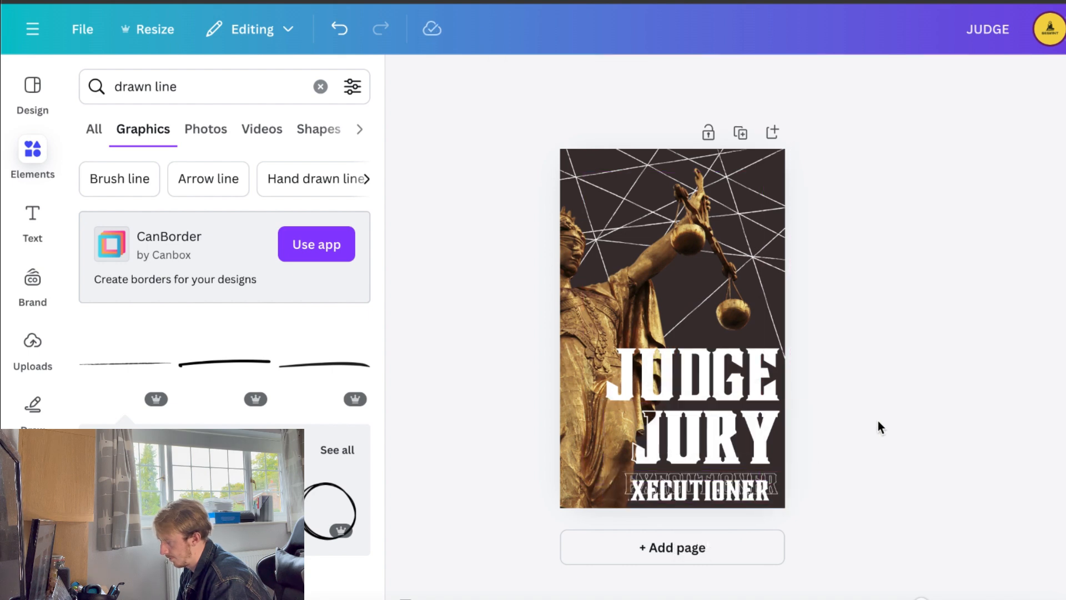
Select the filled EXECUTIONER text in the layer order and move it right and up to line up with its outlined copy
{"action": "left_click", "coordinate": [709, 501]}
{"action": "left_click", "coordinate": [1064, 79]}
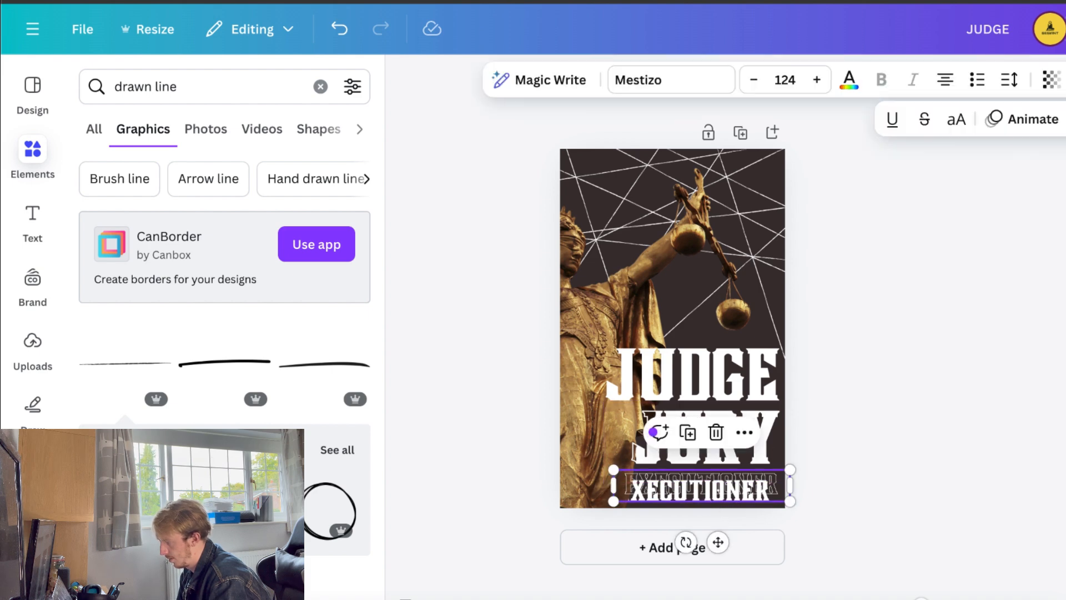
{"action": "left_click", "coordinate": [1064, 117]}
{"action": "left_click", "coordinate": [319, 138]}
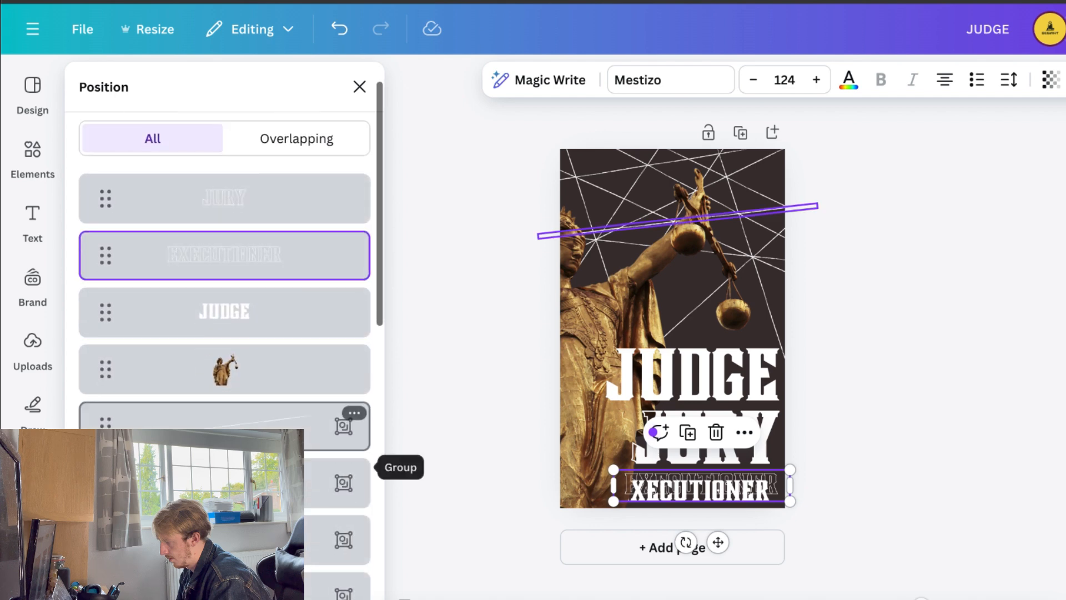
{"action": "scroll", "coordinate": [350, 439], "scroll_direction": "down", "scroll_amount": 5}
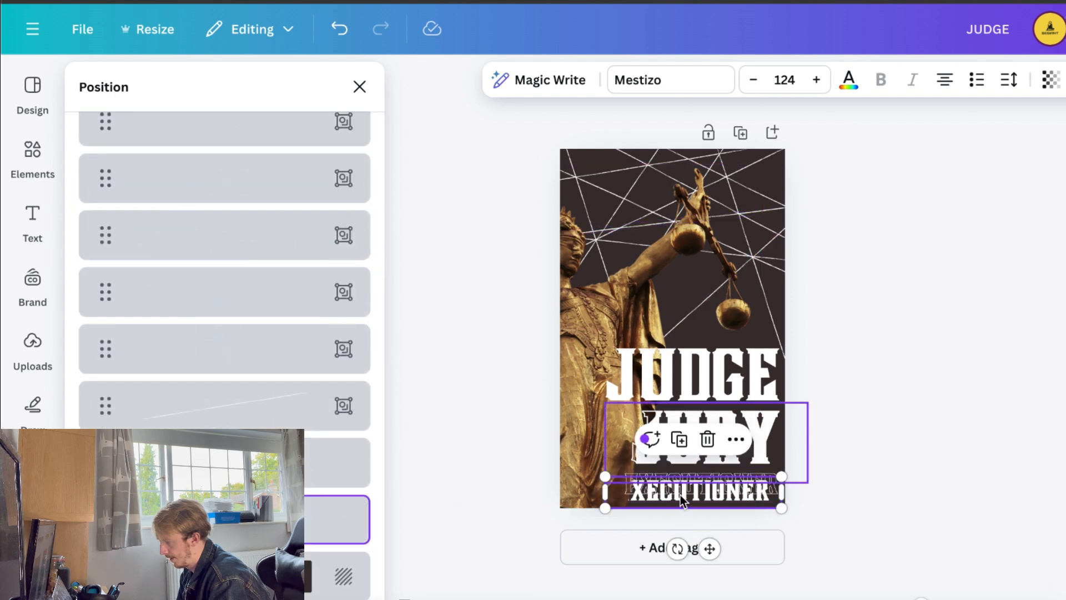
{"action": "left_click_drag", "start_coordinate": [681, 494], "coordinate": [693, 488]}
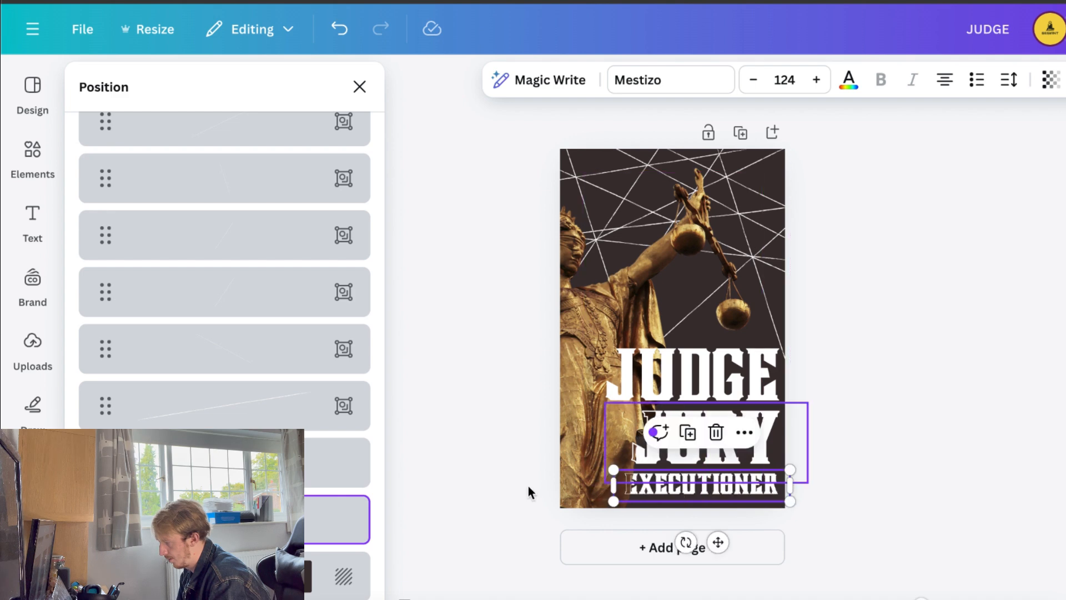
{"action": "left_click", "coordinate": [295, 467]}
{"action": "left_click_drag", "start_coordinate": [692, 437], "coordinate": [690, 435]}
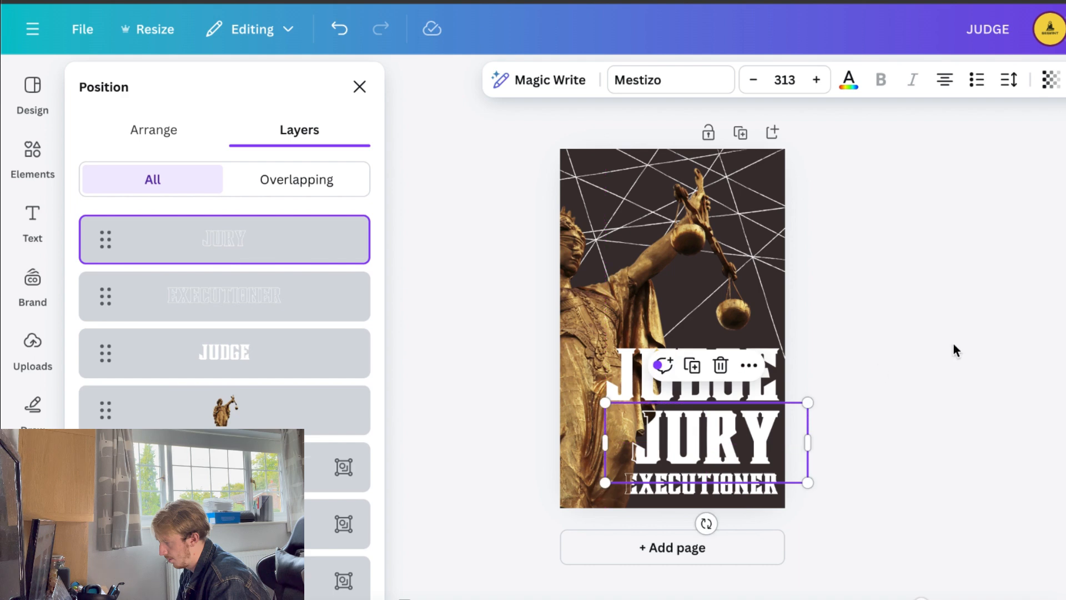
{"action": "left_click", "coordinate": [954, 346]}
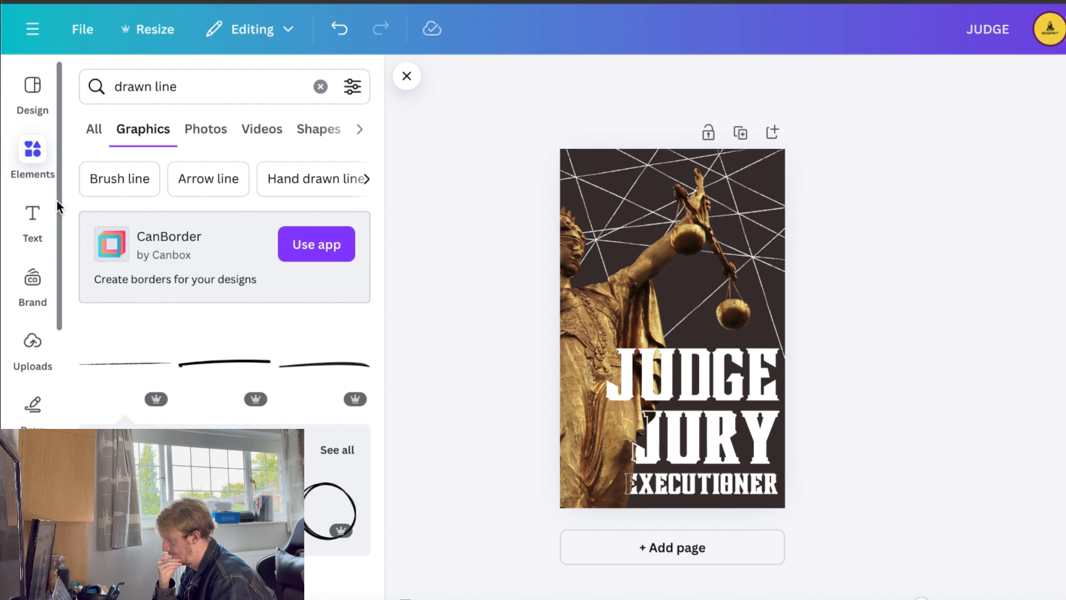
Find the line rising from the JUDGE title to the cover's right edge among the layers and delete it
{"action": "left_click", "coordinate": [666, 229]}
{"action": "left_click", "coordinate": [1058, 79]}
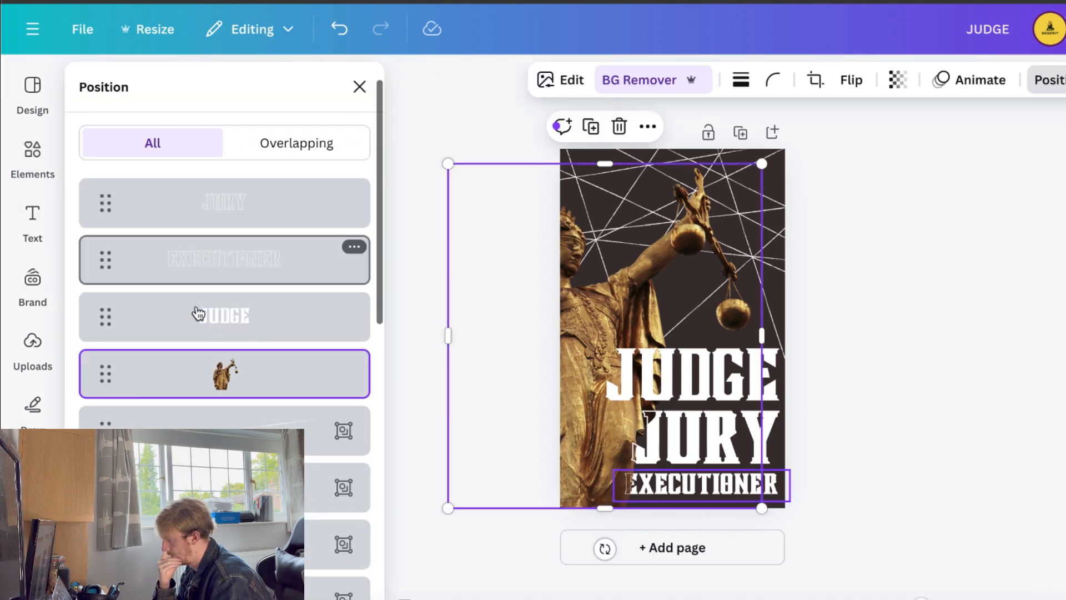
{"action": "scroll", "coordinate": [195, 312], "scroll_direction": "down", "scroll_amount": 5}
{"action": "scroll", "coordinate": [242, 426], "scroll_direction": "down", "scroll_amount": 1}
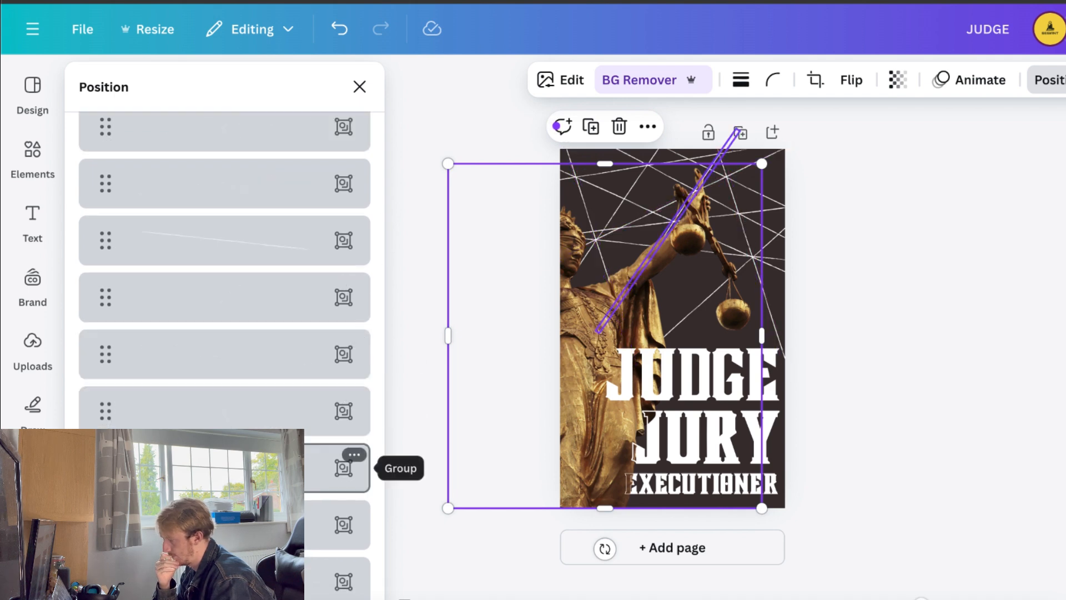
{"action": "scroll", "coordinate": [228, 394], "scroll_direction": "up", "scroll_amount": 6}
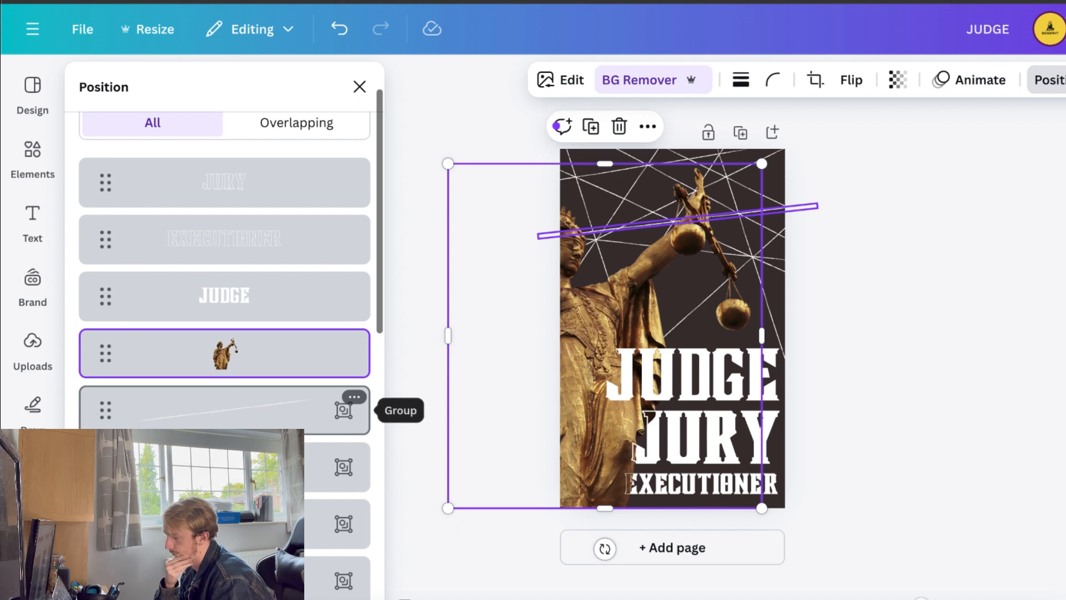
{"action": "left_click", "coordinate": [228, 524]}
{"action": "key", "text": "Delete"}
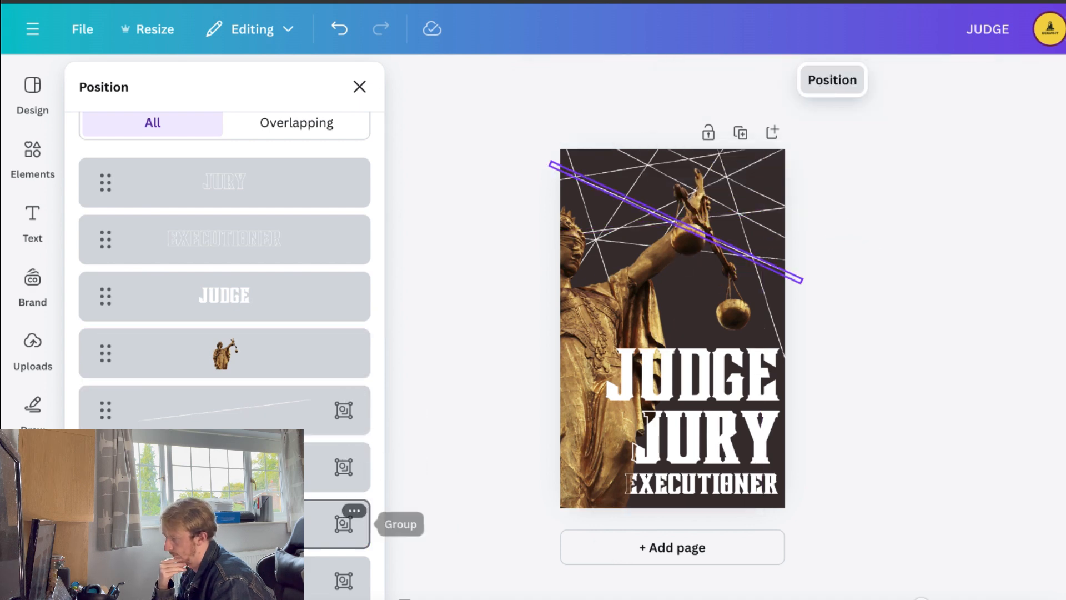
{"action": "key", "text": "Escape"}
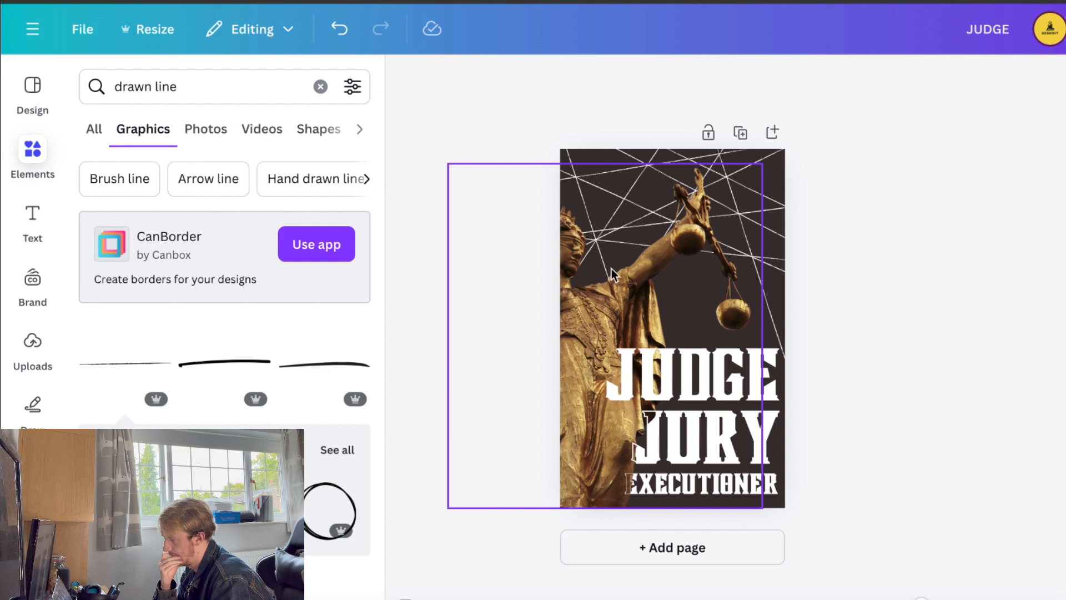
Enlarge the statue slightly more from its upper-right corner so that it nearly reaches the cover's top edge
{"action": "left_click", "coordinate": [588, 274]}
{"action": "mouse_move", "coordinate": [761, 163]}
{"action": "left_mouse_down"}
{"action": "mouse_move", "coordinate": [778, 160]}
{"action": "mouse_move", "coordinate": [774, 151]}
{"action": "left_mouse_up"}
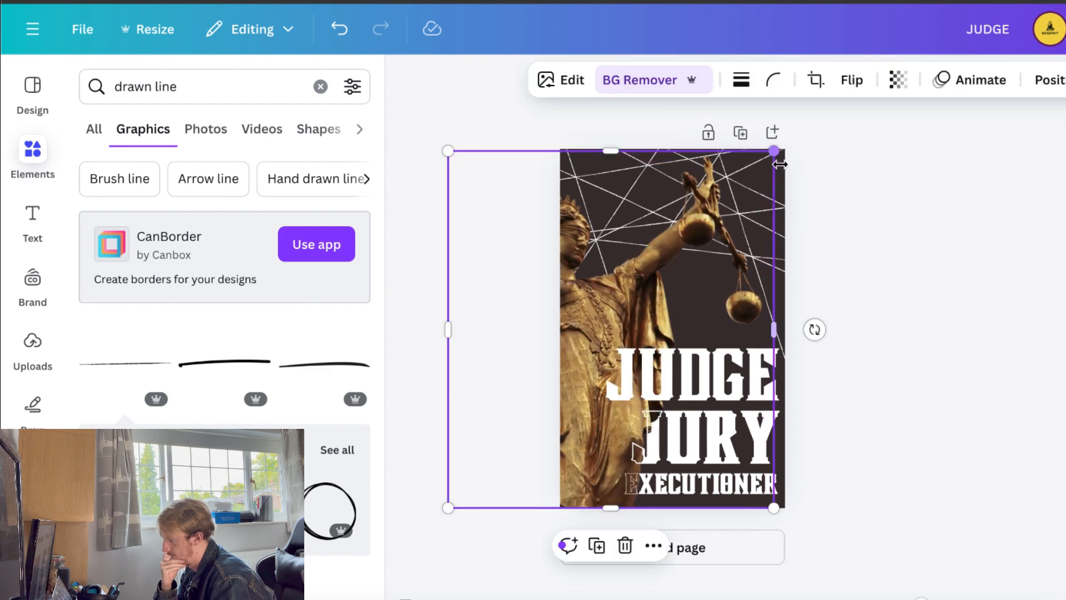
{"action": "left_click", "coordinate": [942, 183]}
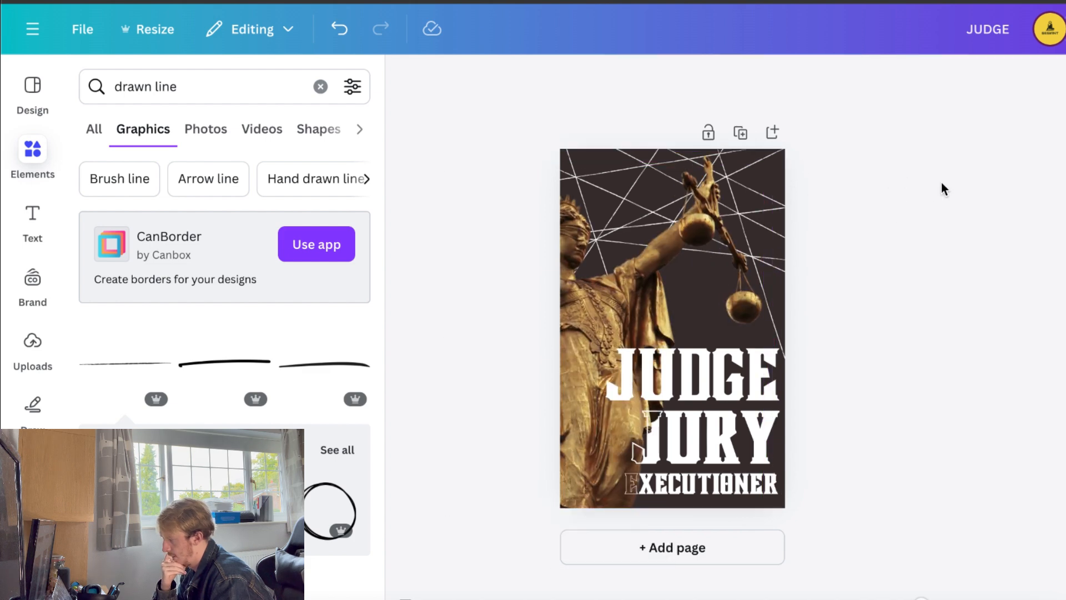
Search the graphics library for "blood splatter"
{"action": "left_click", "coordinate": [52, 231]}
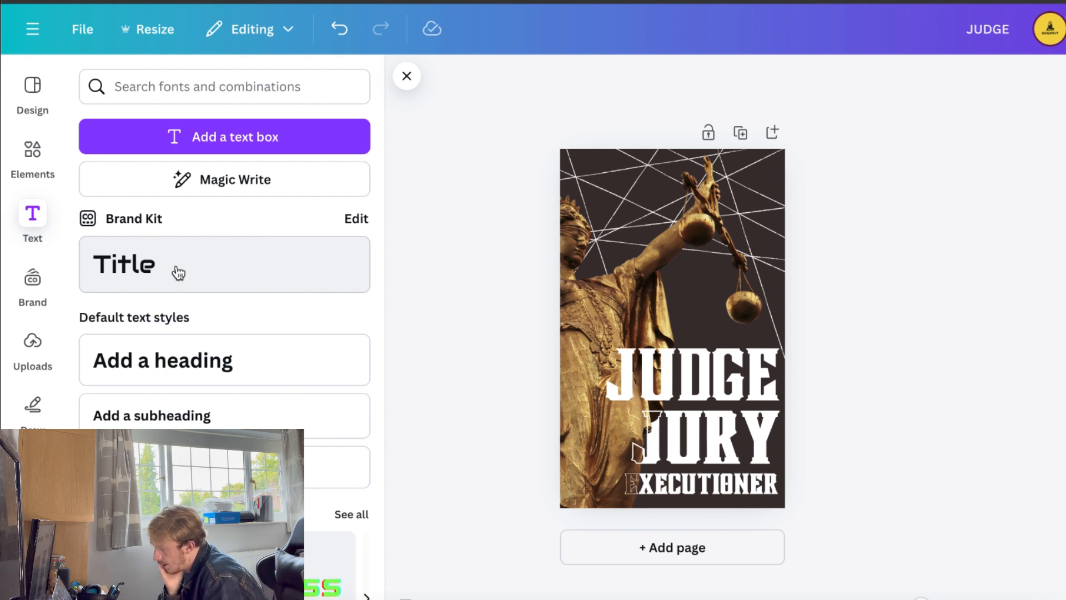
{"action": "left_click", "coordinate": [37, 157]}
{"action": "left_click", "coordinate": [202, 91]}
{"action": "left_click_drag", "start_coordinate": [202, 91], "coordinate": [79, 88]}
{"action": "type", "text": "b"}
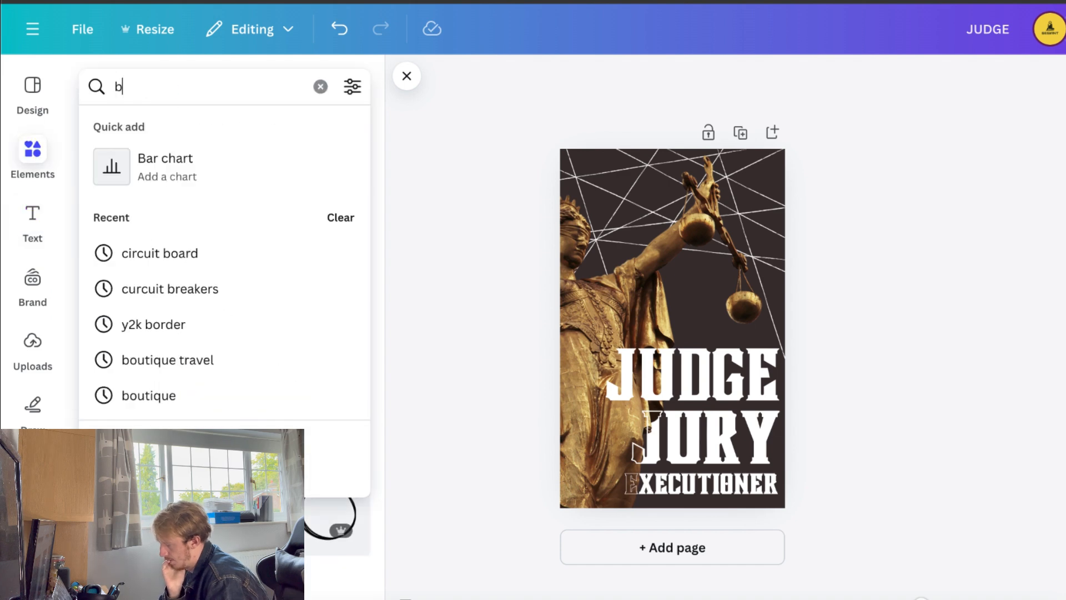
{"action": "type", "text": "lood splatter"}
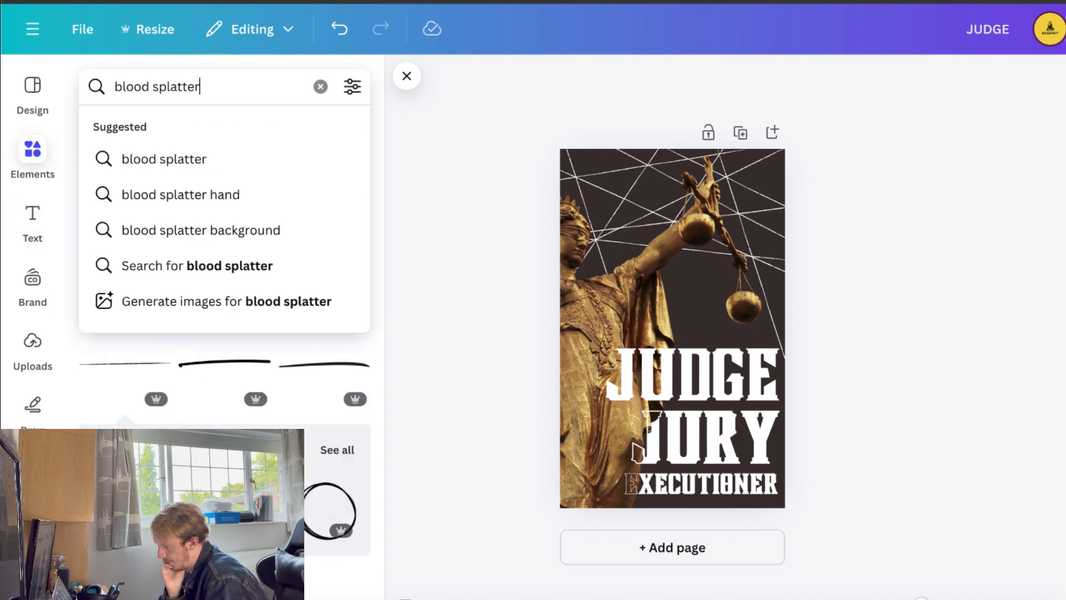
{"action": "key", "text": "Return"}
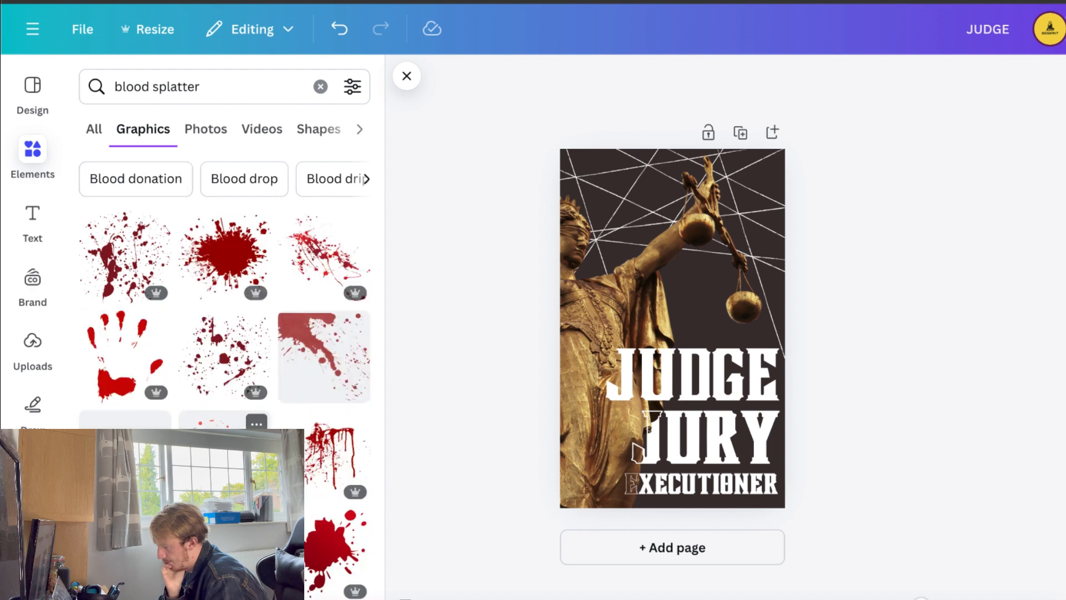
Add the bright red splatter graphic and enlarge it over the upper part of the cover
{"action": "left_click", "coordinate": [224, 455]}
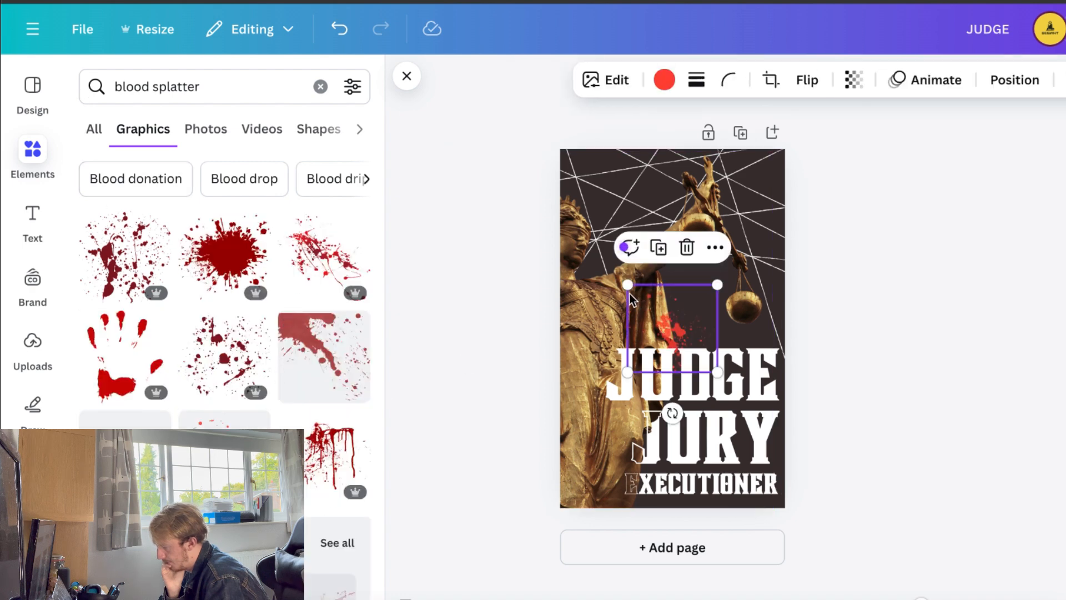
{"action": "left_click_drag", "start_coordinate": [628, 285], "coordinate": [433, 207]}
{"action": "left_click_drag", "start_coordinate": [579, 267], "coordinate": [621, 184]}
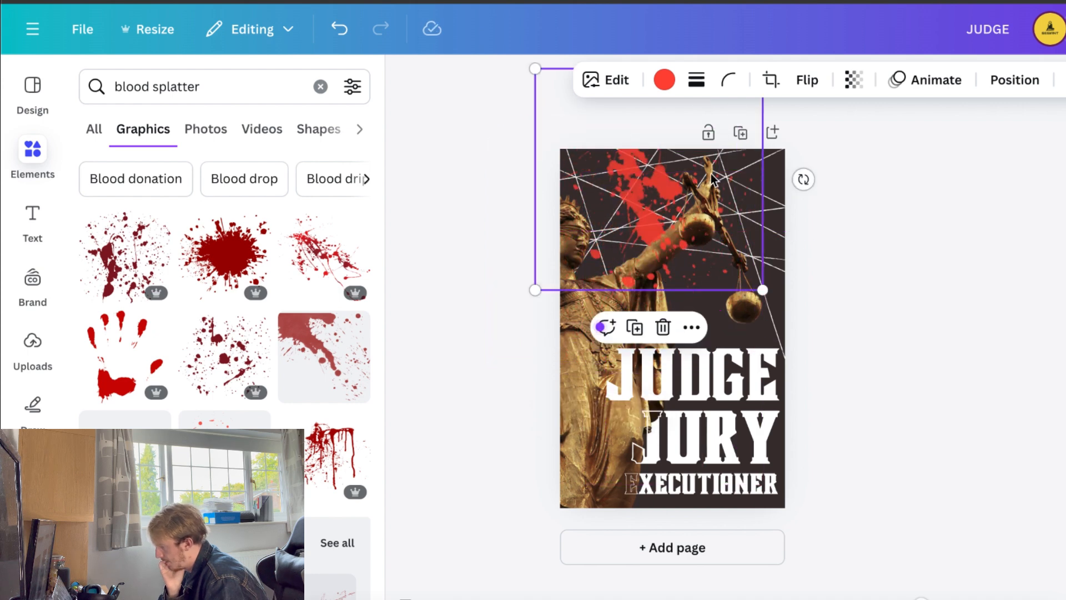
Send the blood splatter to the back and bring it forward among the background lines, keeping it behind the statue
{"action": "left_click", "coordinate": [1014, 82]}
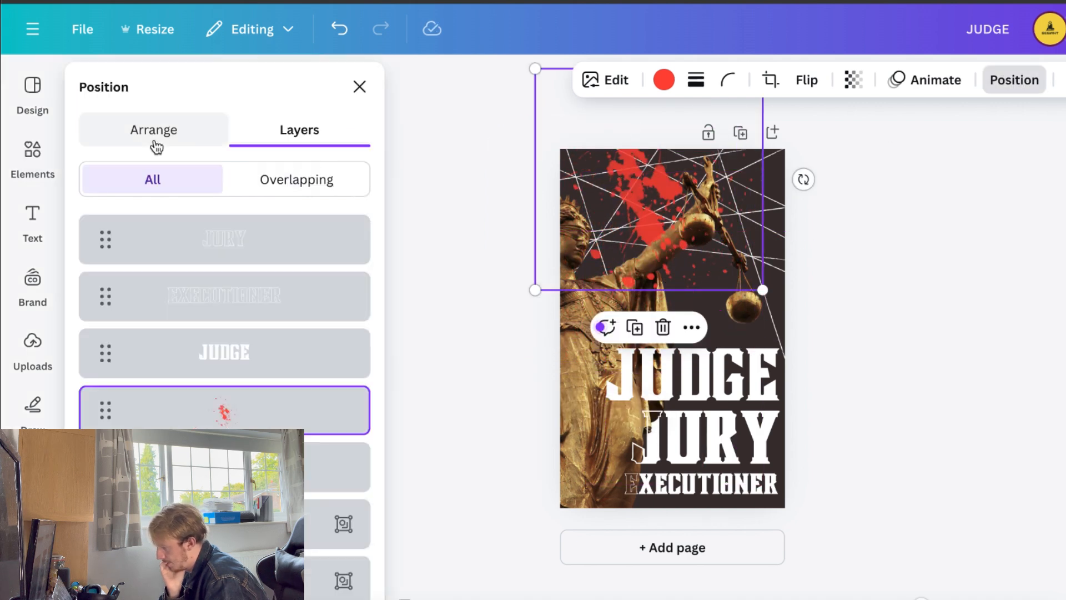
{"action": "left_click", "coordinate": [155, 146]}
{"action": "left_click", "coordinate": [292, 226]}
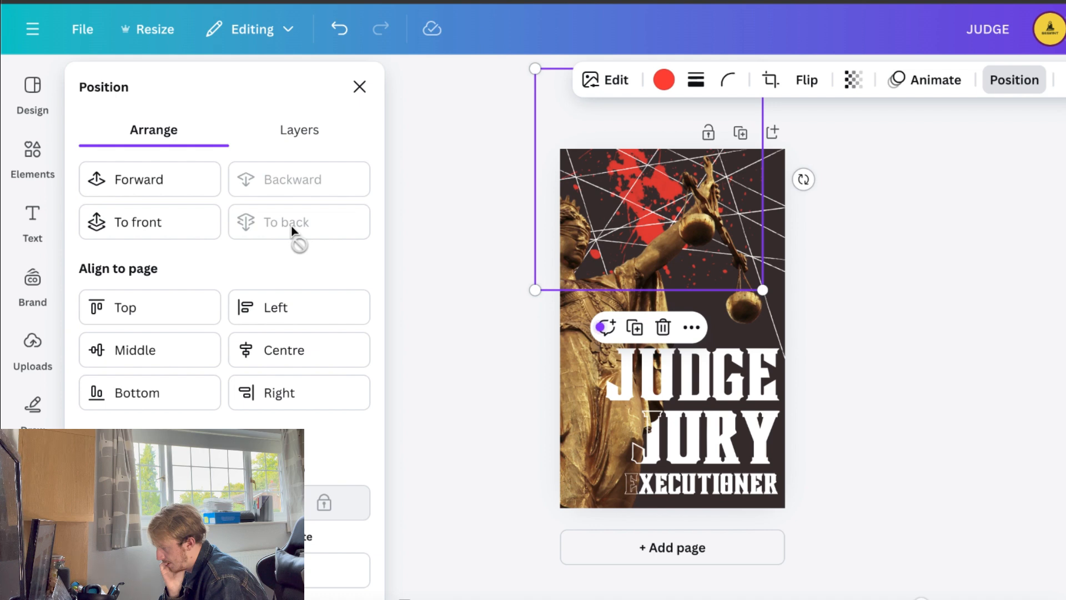
{"action": "left_click", "coordinate": [159, 190]}
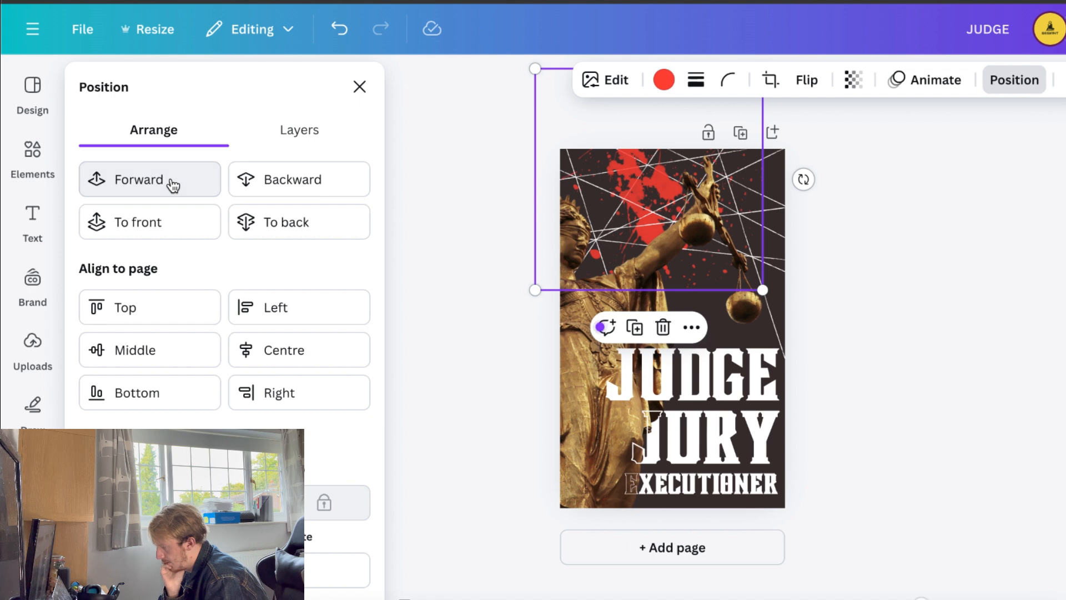
{"action": "left_click", "coordinate": [998, 195]}
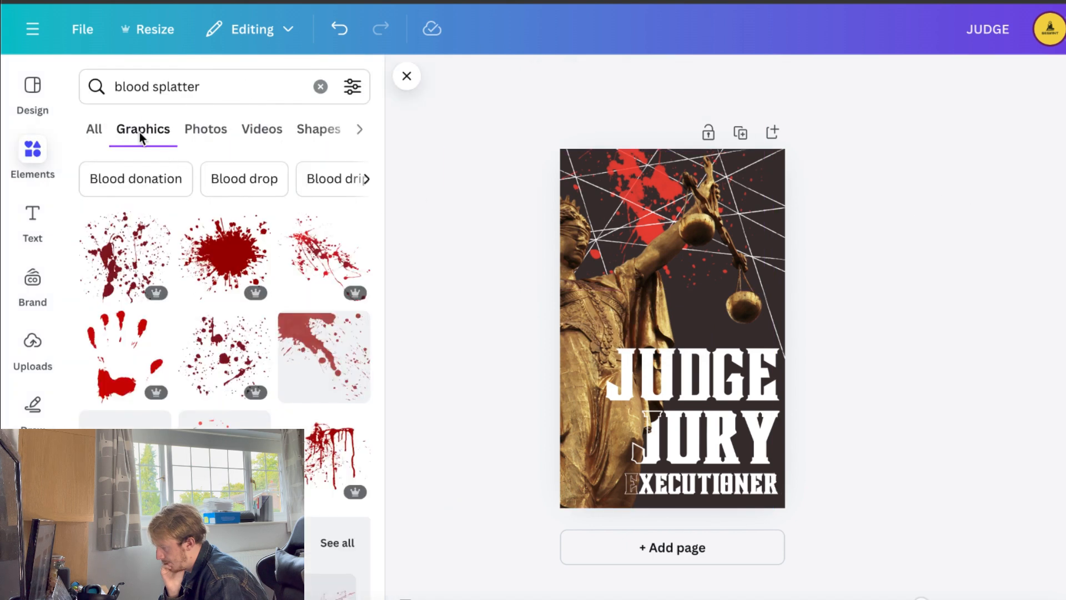
Search the graphics library for "texture" and browse the results for a scratched grunge overlay
{"action": "left_click", "coordinate": [212, 93]}
{"action": "type", "text": "te"}
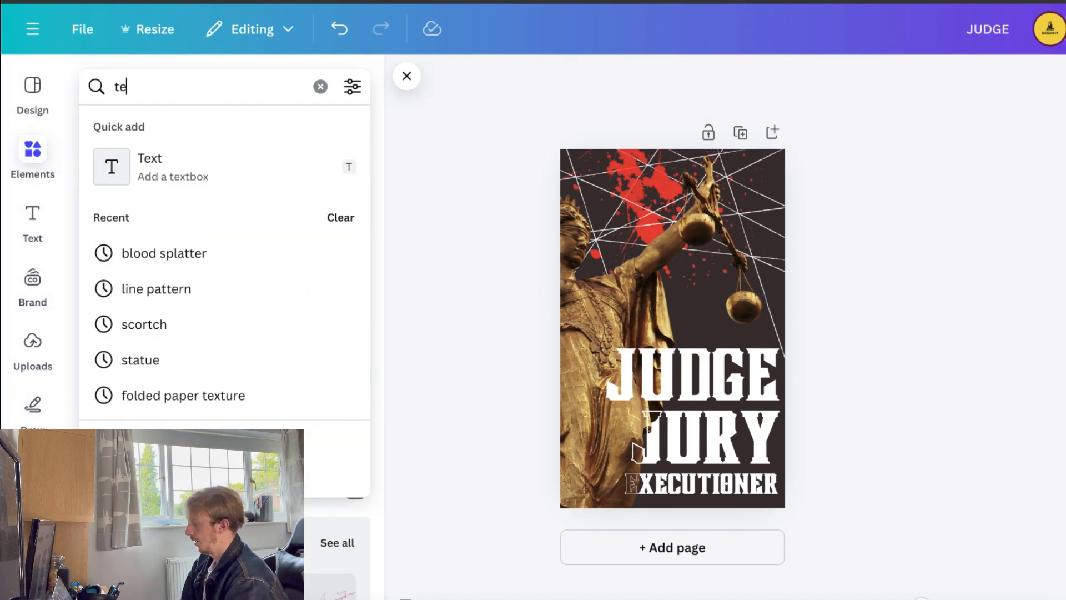
{"action": "type", "text": "xture"}
{"action": "key", "text": "Return"}
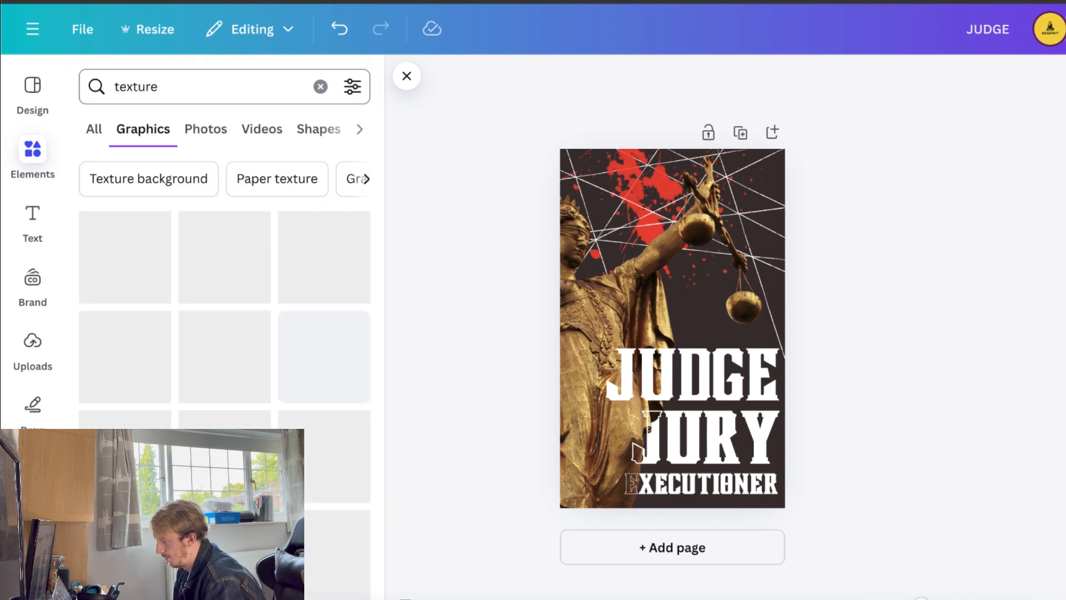
{"action": "scroll", "coordinate": [260, 339], "scroll_direction": "down", "scroll_amount": 5}
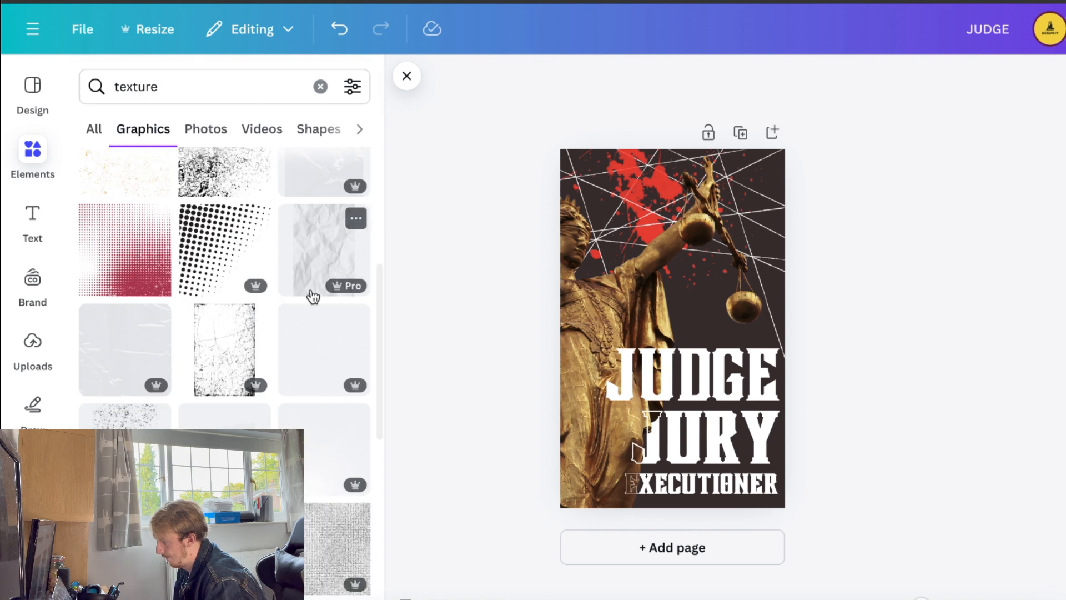
{"action": "scroll", "coordinate": [234, 361], "scroll_direction": "down", "scroll_amount": 2}
{"action": "scroll", "coordinate": [233, 361], "scroll_direction": "down", "scroll_amount": 5}
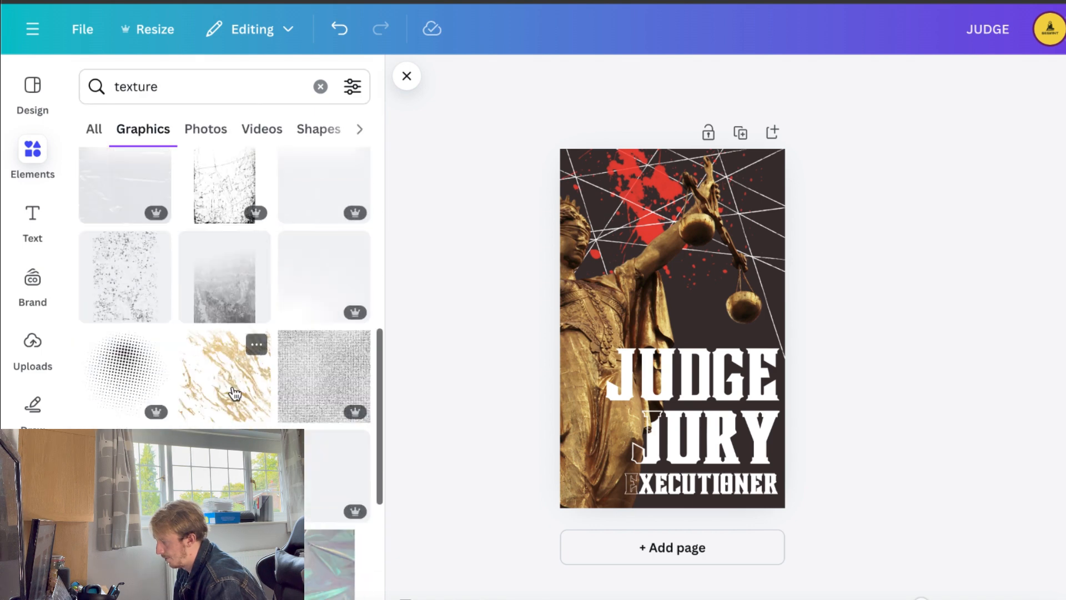
{"action": "scroll", "coordinate": [237, 417], "scroll_direction": "down", "scroll_amount": 1}
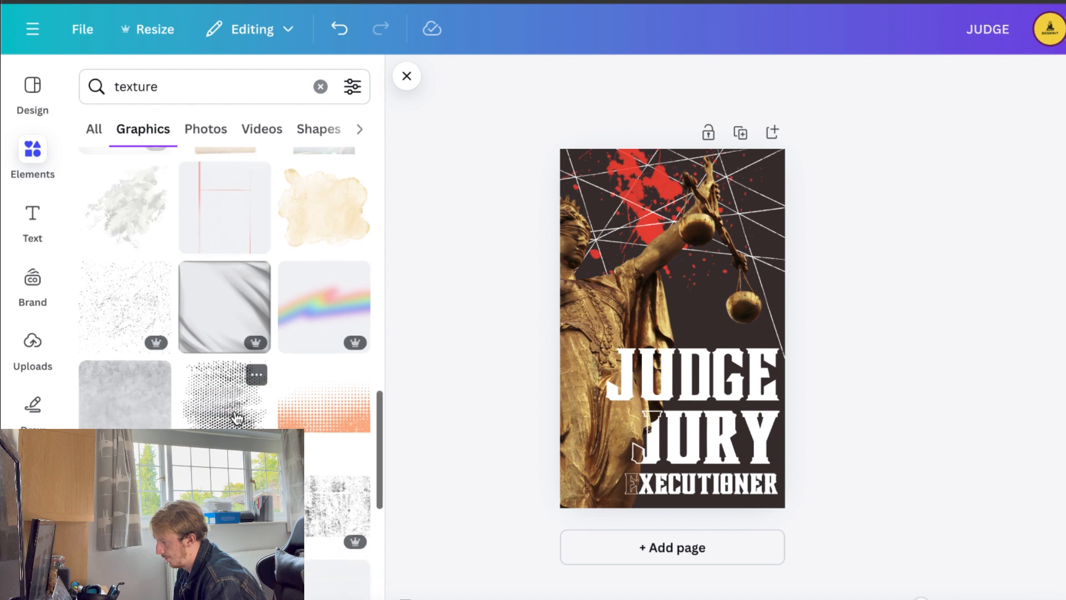
{"action": "scroll", "coordinate": [237, 417], "scroll_direction": "down", "scroll_amount": 4}
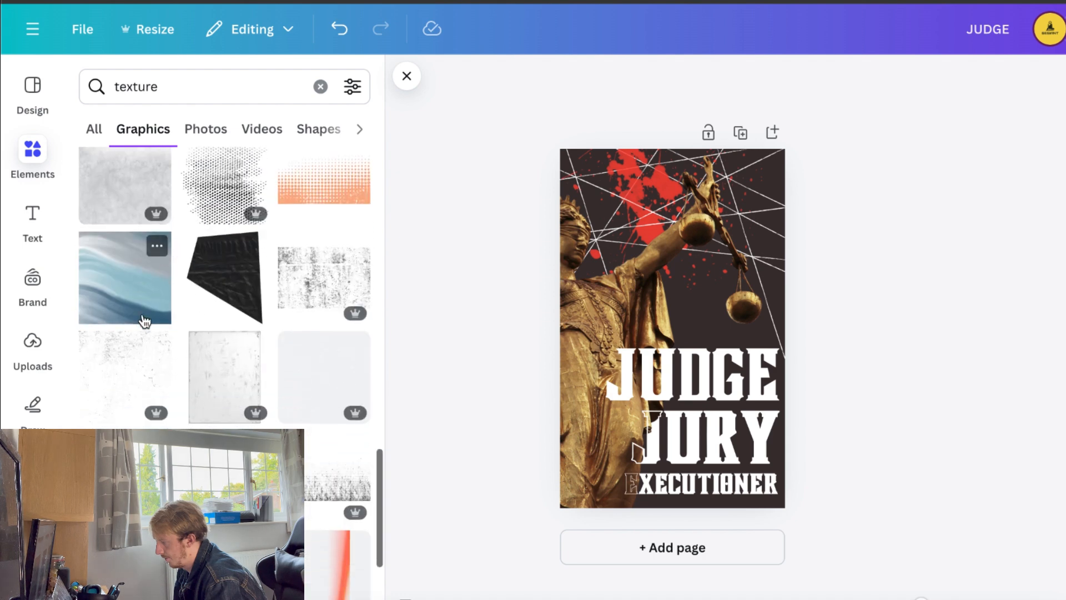
{"action": "scroll", "coordinate": [143, 314], "scroll_direction": "down", "scroll_amount": 4}
{"action": "scroll", "coordinate": [214, 290], "scroll_direction": "down", "scroll_amount": 1}
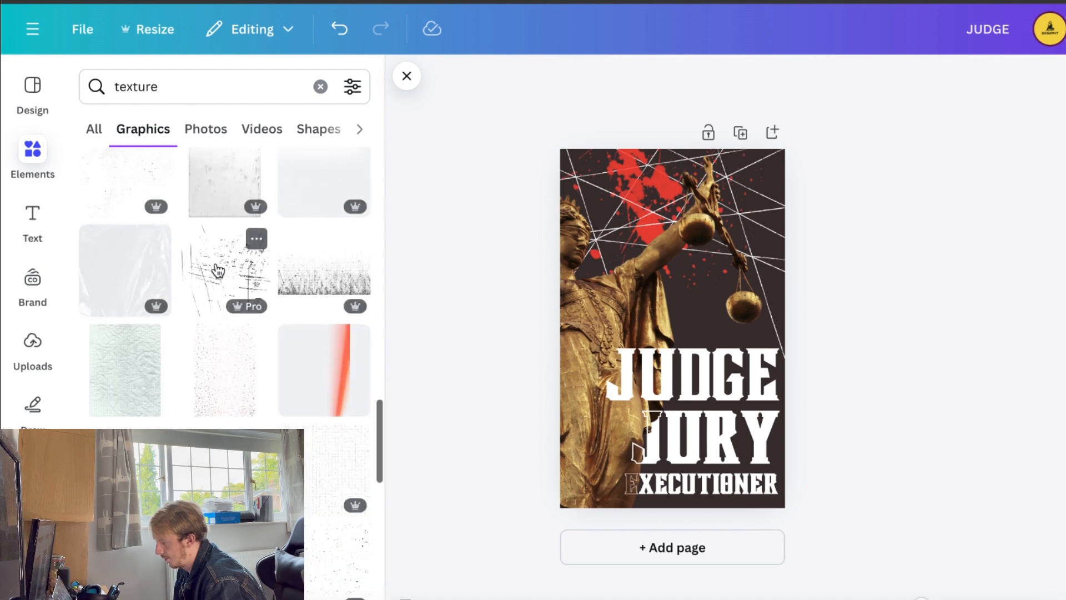
Add the black scratched texture graphic and enlarge it until it covers the whole page
{"action": "left_click", "coordinate": [218, 261]}
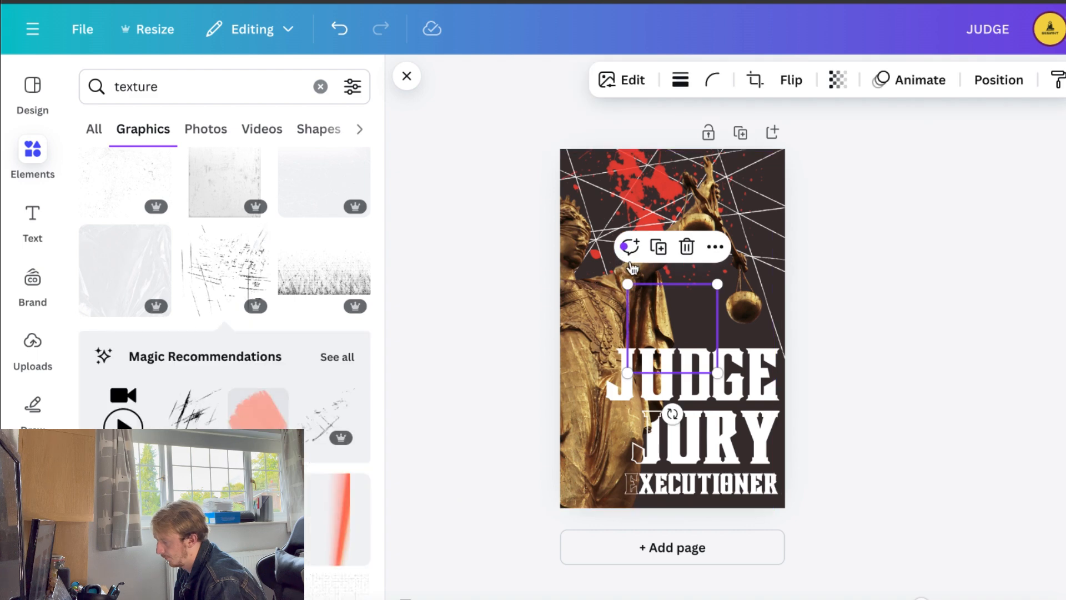
{"action": "left_click_drag", "start_coordinate": [628, 283], "coordinate": [466, 167]}
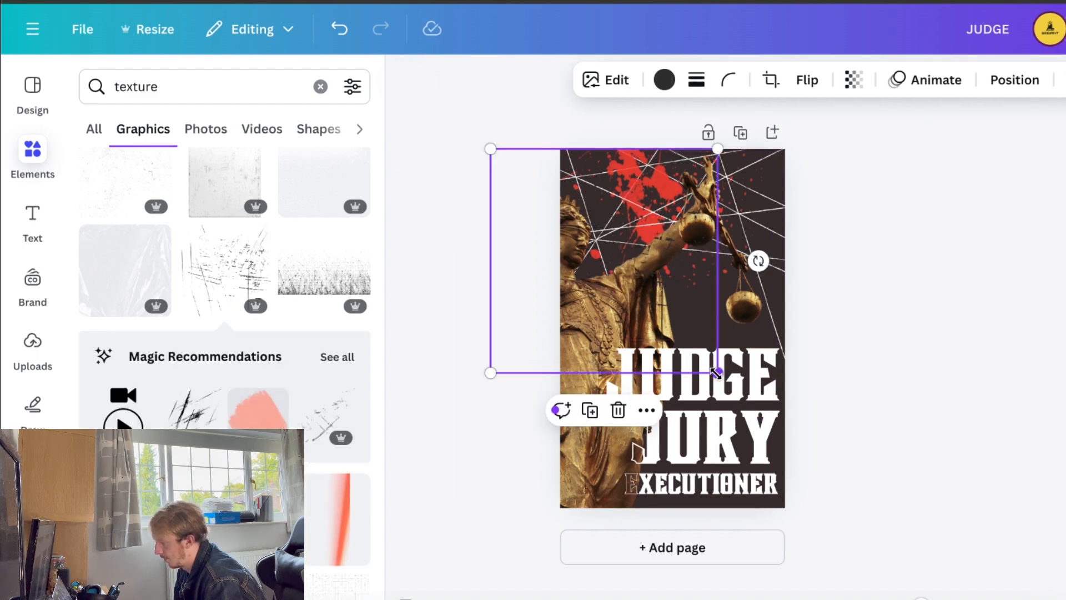
{"action": "left_click_drag", "start_coordinate": [718, 372], "coordinate": [849, 513]}
Try the scratch texture at the back and further forward in the stacking order, and delete it
{"action": "left_click", "coordinate": [1026, 78]}
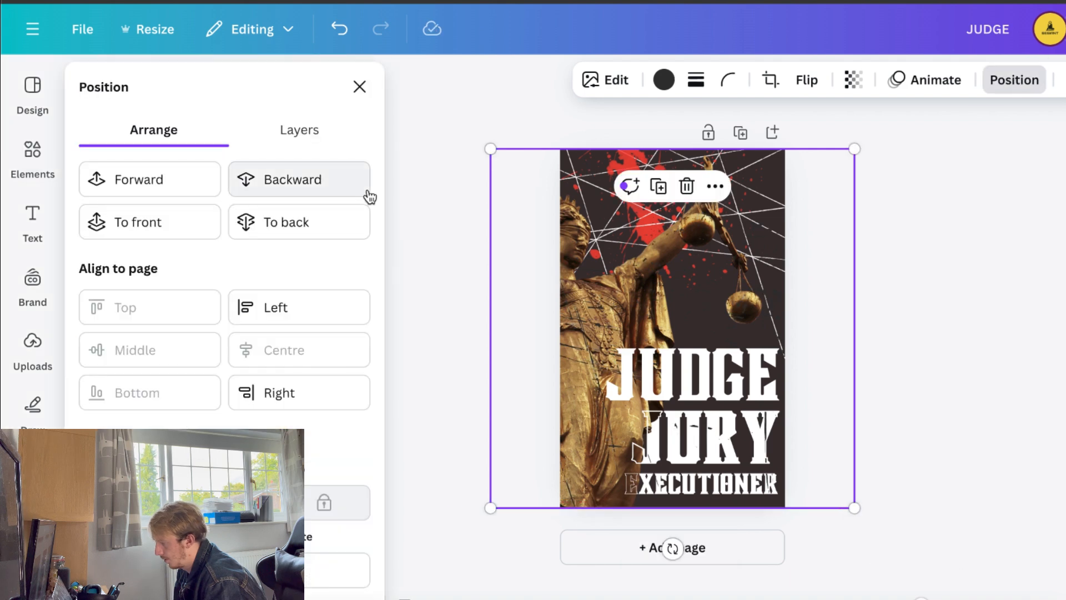
{"action": "left_click", "coordinate": [341, 228]}
{"action": "left_click", "coordinate": [152, 185]}
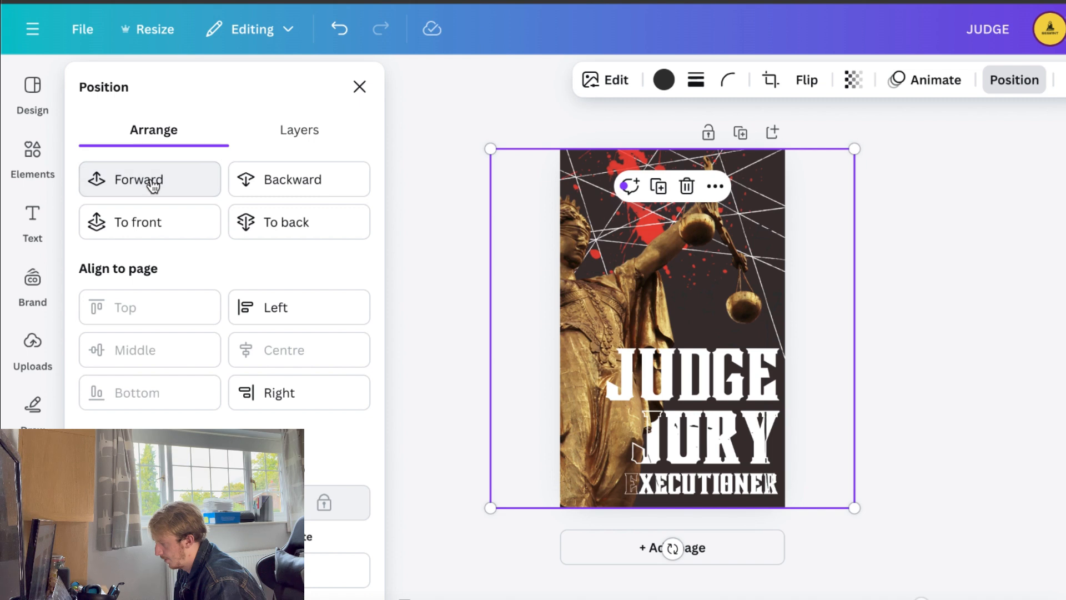
{"action": "left_click", "coordinate": [153, 185]}
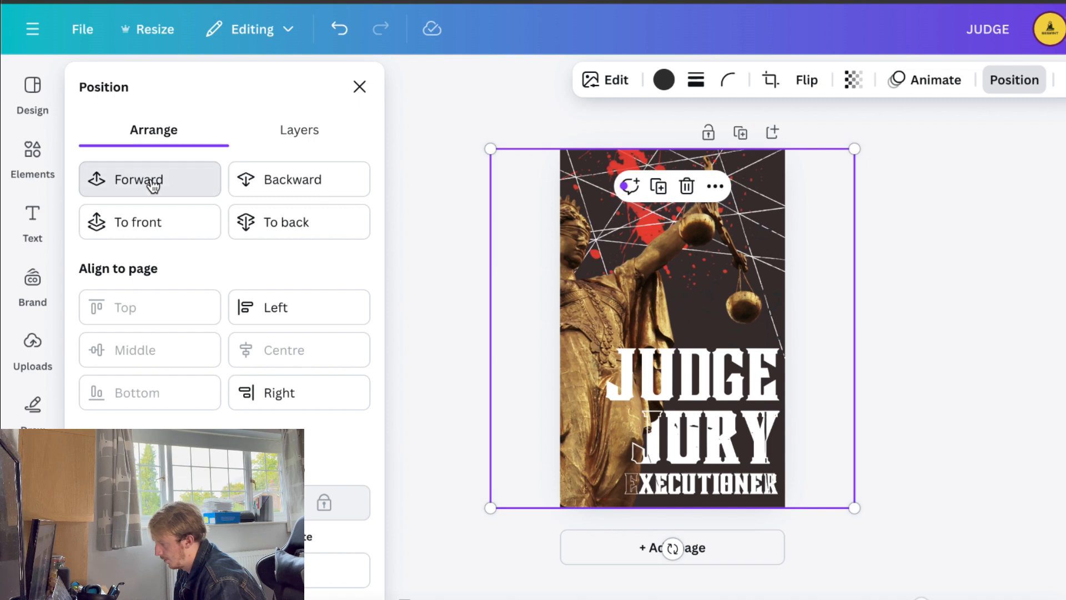
{"action": "key", "text": "Delete"}
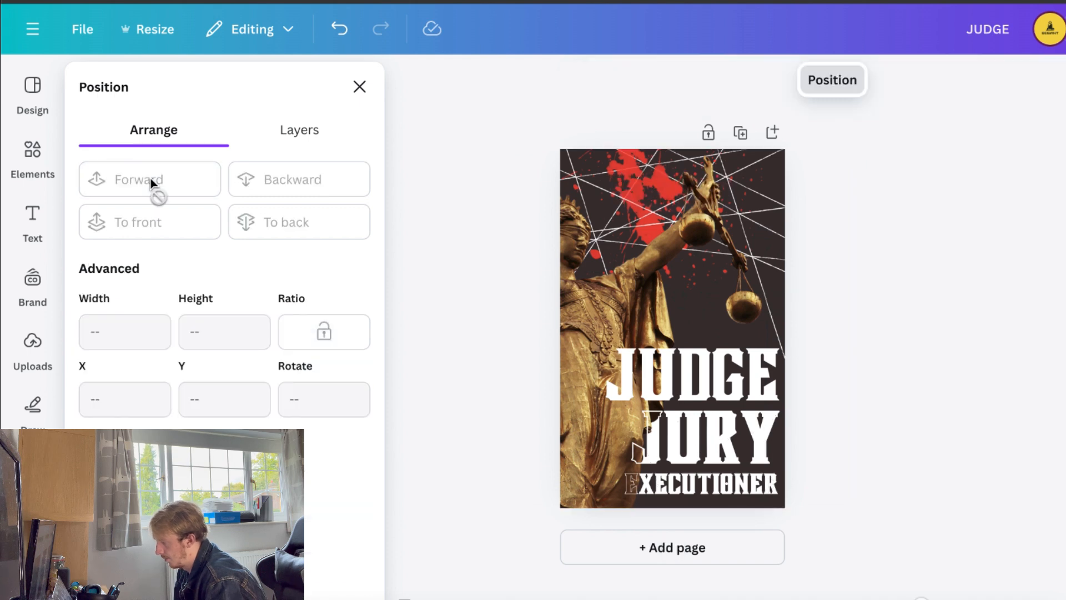
{"action": "left_click", "coordinate": [902, 292]}
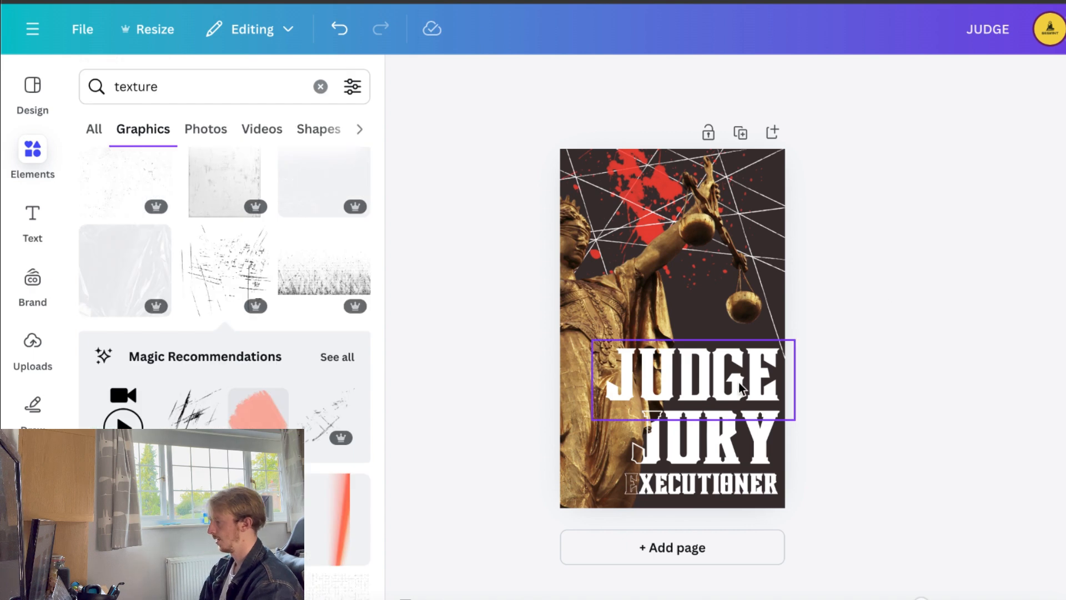
Move the JUDGE title and the outlined JURY and EXECUTIONER texts up to leave space at the cover's bottom
{"action": "left_click", "coordinate": [742, 389]}
{"action": "left_click_drag", "start_coordinate": [741, 388], "coordinate": [740, 342]}
{"action": "left_click", "coordinate": [945, 292]}
{"action": "left_click_drag", "start_coordinate": [756, 449], "coordinate": [747, 389]}
{"action": "left_click", "coordinate": [973, 360]}
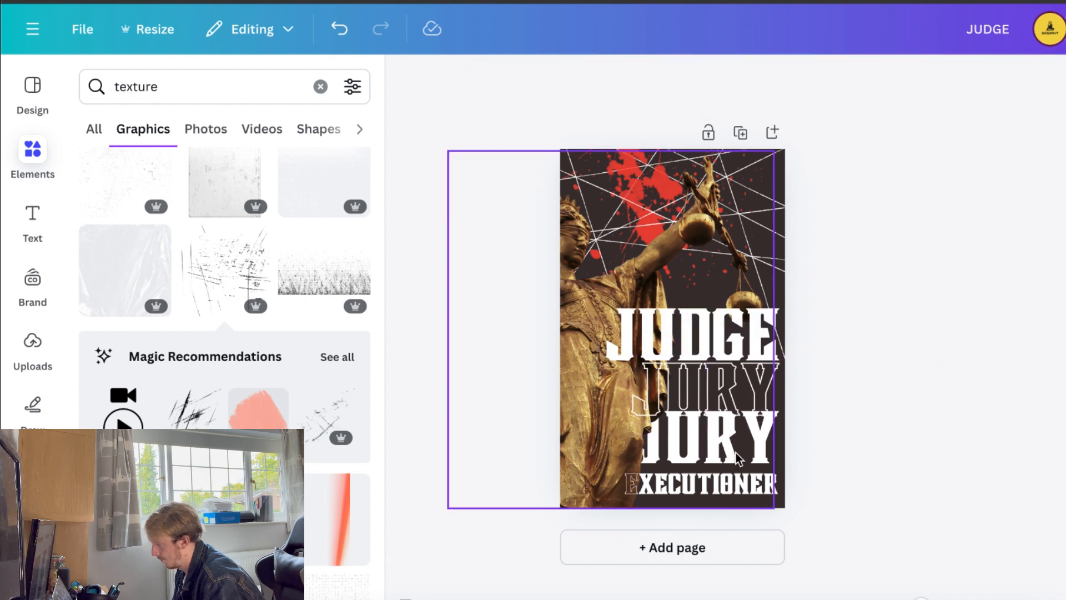
{"action": "left_click_drag", "start_coordinate": [761, 486], "coordinate": [761, 429]}
{"action": "left_click", "coordinate": [890, 405]}
Select the filled JURY text in the layer order and move it up to line up with its outlined copy
{"action": "scroll", "coordinate": [891, 405], "scroll_direction": "up", "scroll_amount": 2}
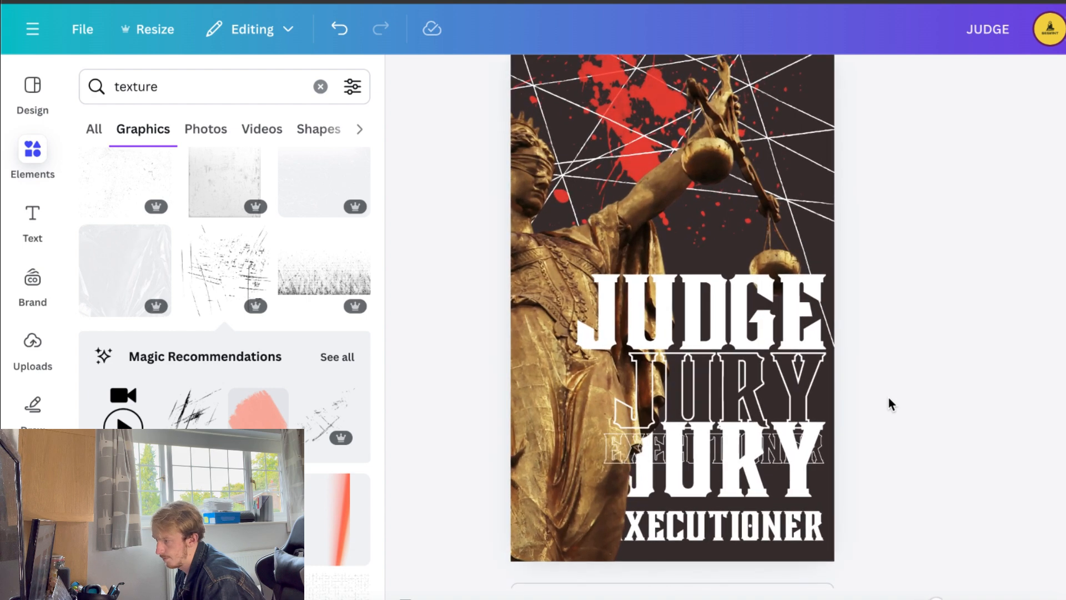
{"action": "left_click", "coordinate": [727, 387]}
{"action": "left_click", "coordinate": [1065, 80]}
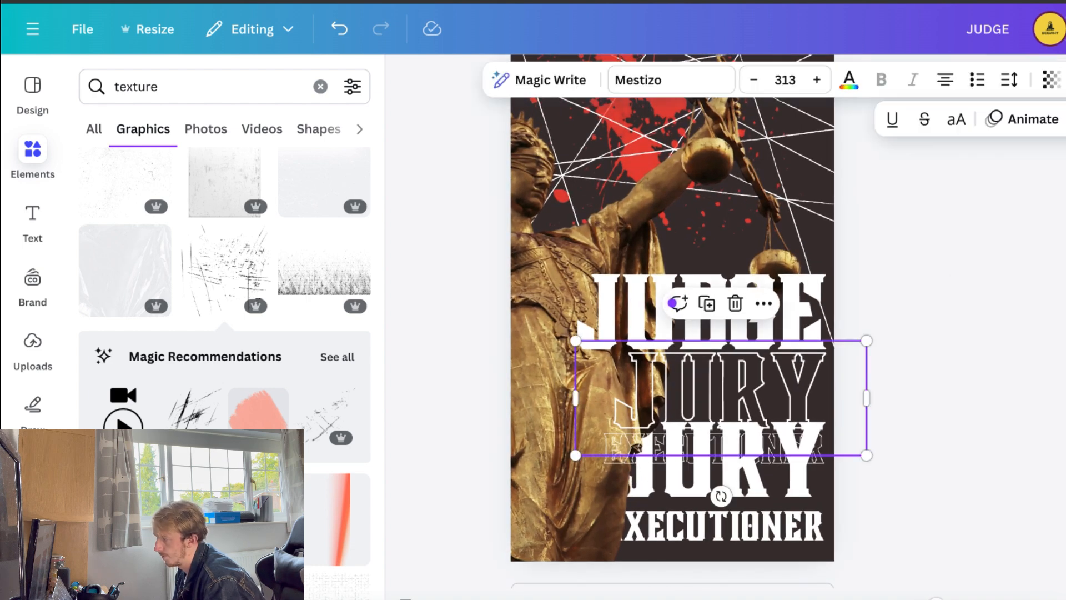
{"action": "left_click", "coordinate": [1065, 119]}
{"action": "left_click", "coordinate": [302, 138]}
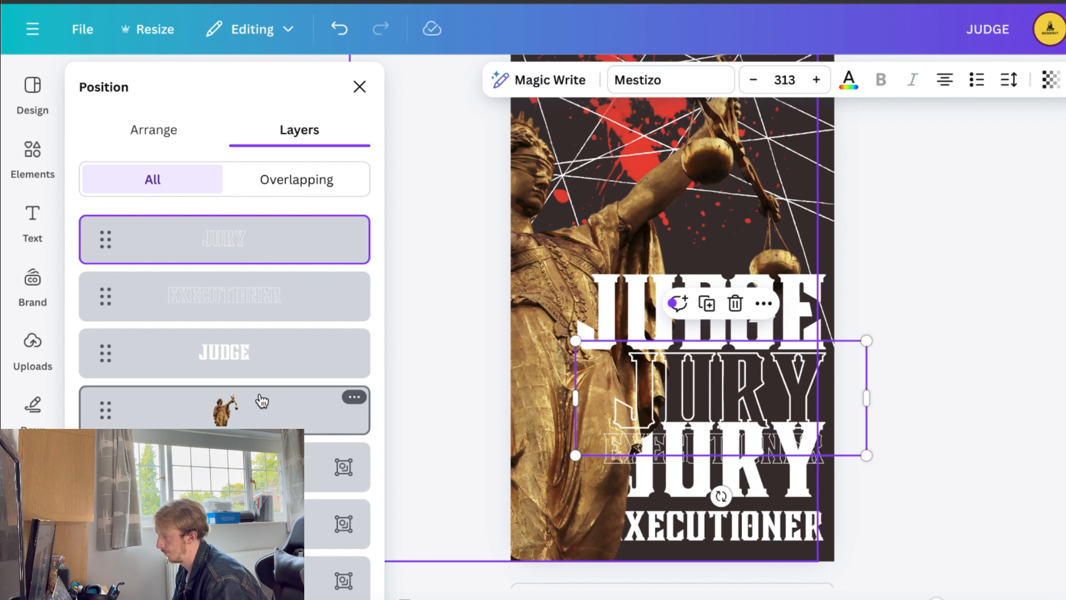
{"action": "scroll", "coordinate": [344, 461], "scroll_direction": "down", "scroll_amount": 5}
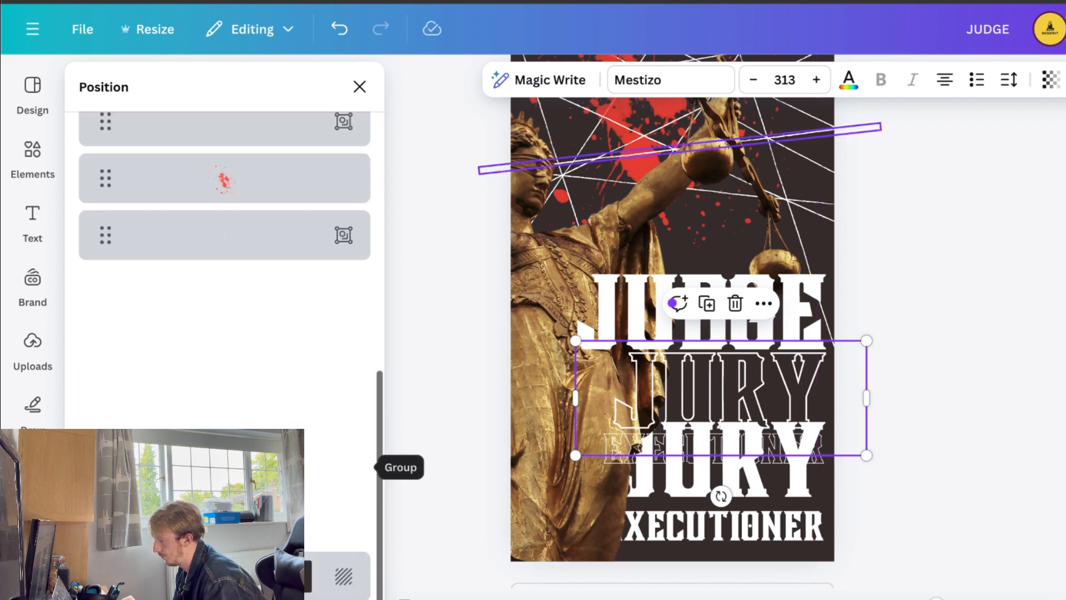
{"action": "left_click", "coordinate": [771, 463]}
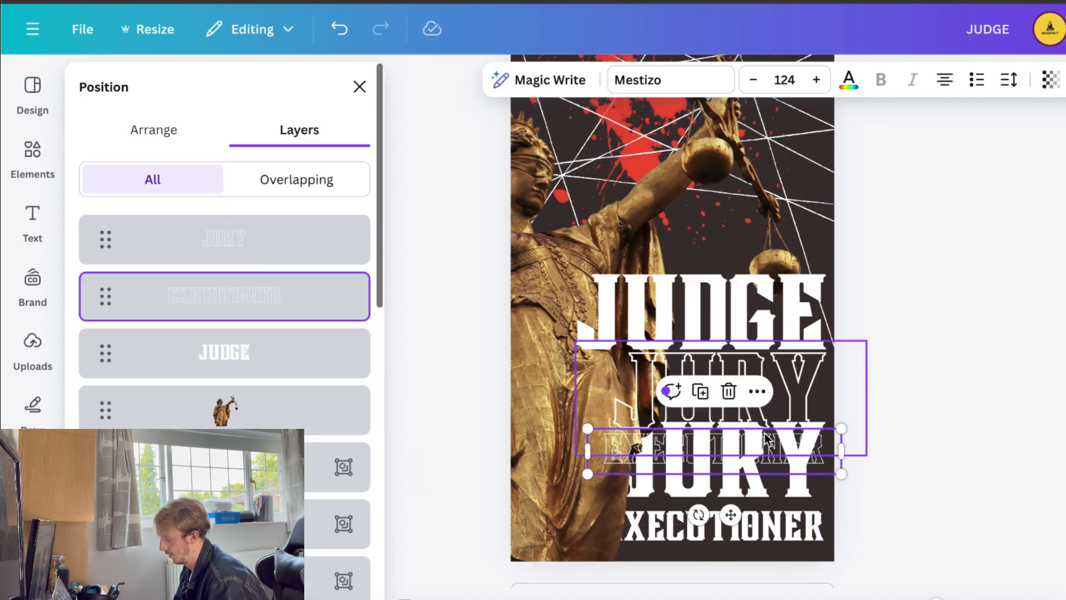
{"action": "left_click", "coordinate": [760, 452]}
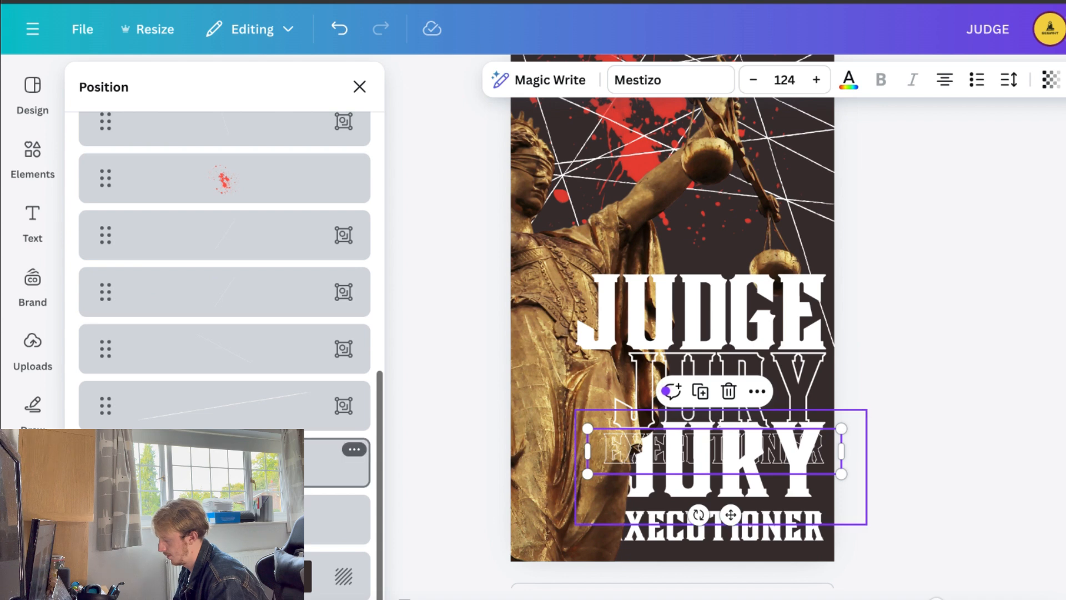
{"action": "left_click_drag", "start_coordinate": [744, 485], "coordinate": [744, 415]}
Move the filled EXECUTIONER text from the cover's bottom up onto its outlined copy
{"action": "left_click", "coordinate": [664, 549]}
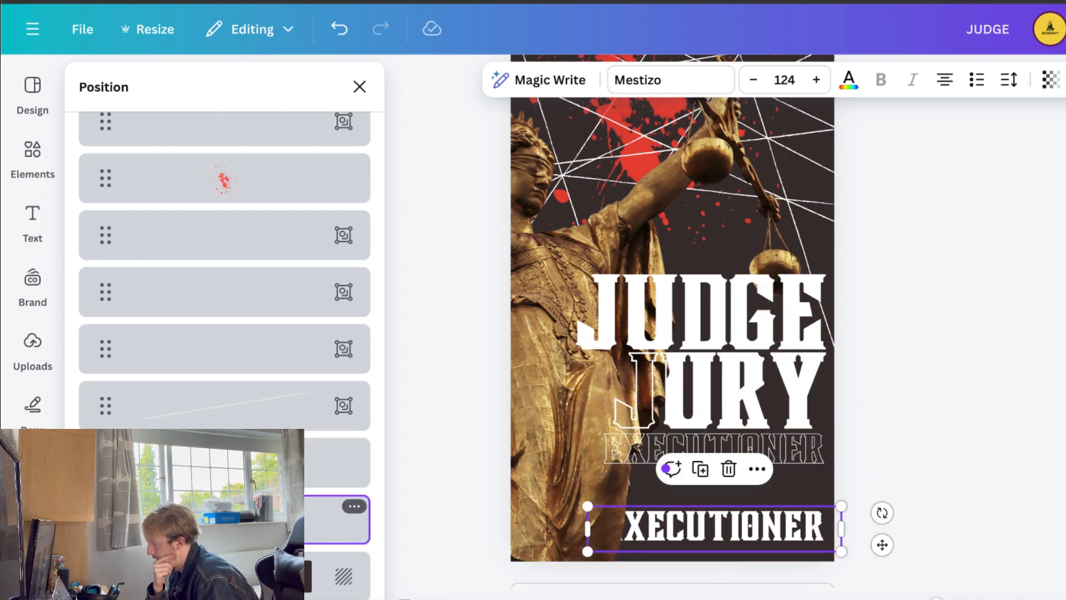
{"action": "left_click_drag", "start_coordinate": [664, 548], "coordinate": [677, 450]}
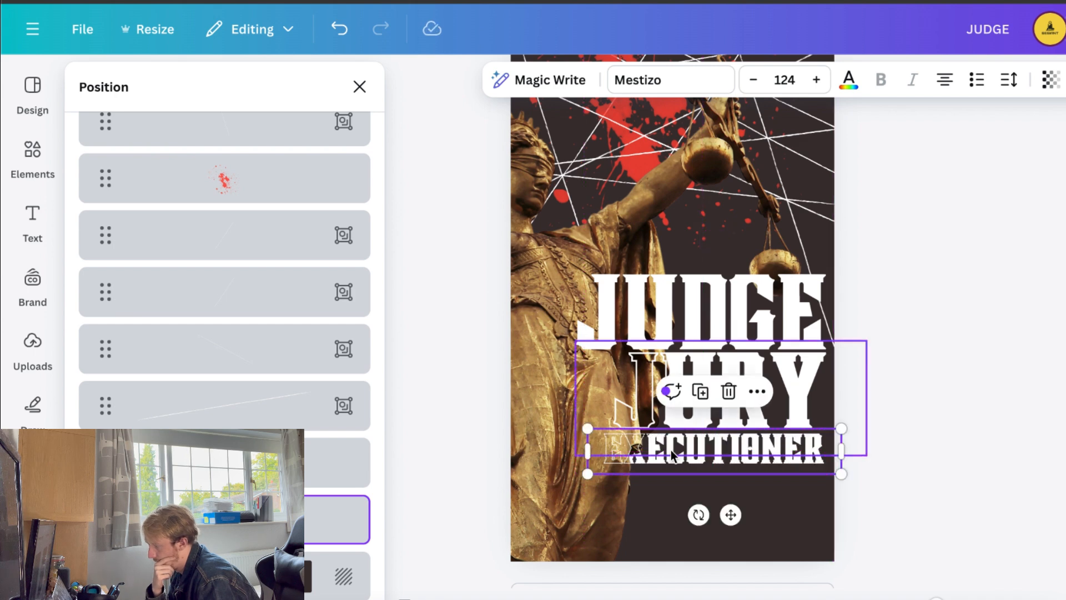
{"action": "left_click", "coordinate": [1007, 398]}
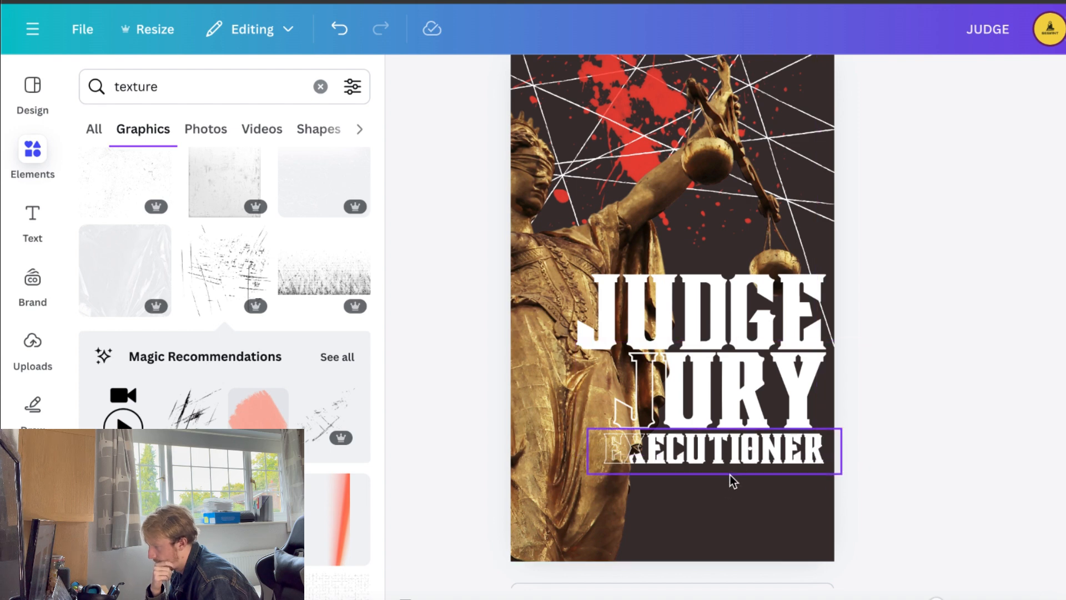
Set the thickness of the hollow effect on the outlined EXECUTIONER text to 35
{"action": "left_click", "coordinate": [729, 469]}
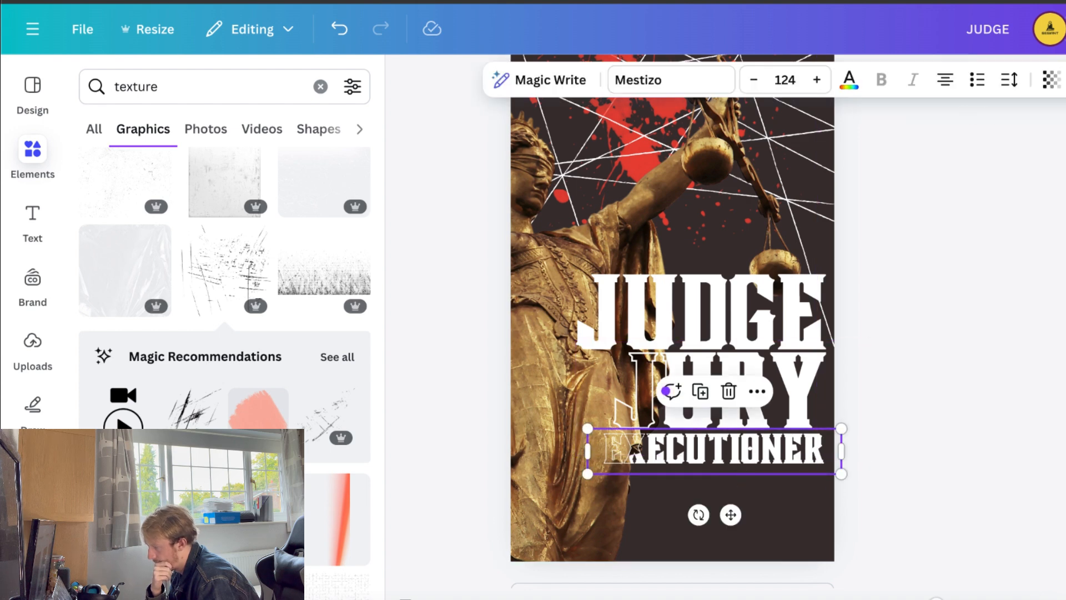
{"action": "left_click", "coordinate": [1065, 80]}
{"action": "left_click_drag", "start_coordinate": [110, 430], "coordinate": [142, 429]}
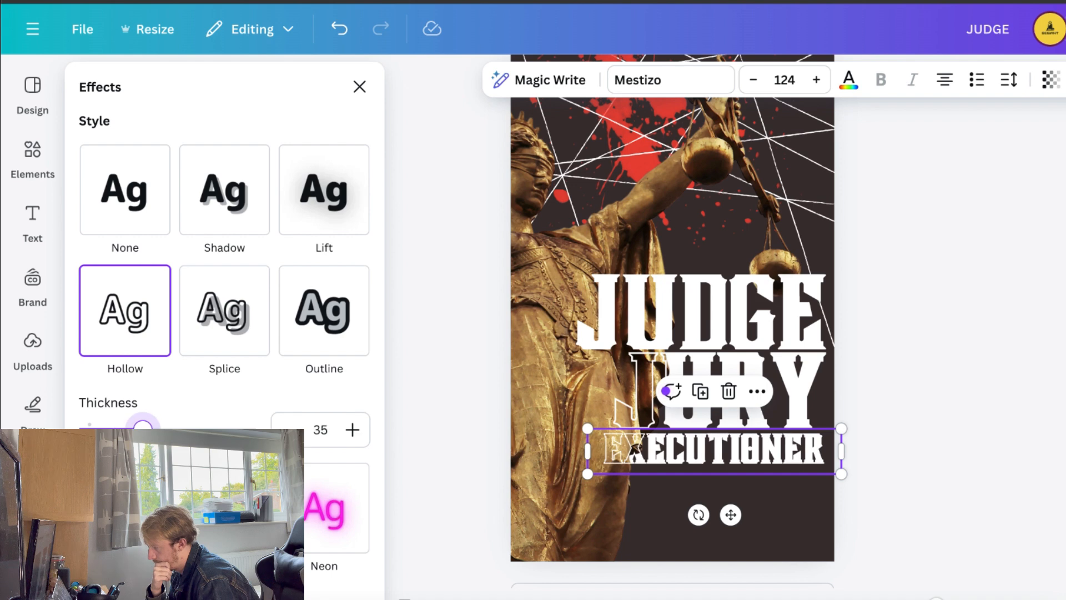
{"action": "left_click", "coordinate": [930, 329]}
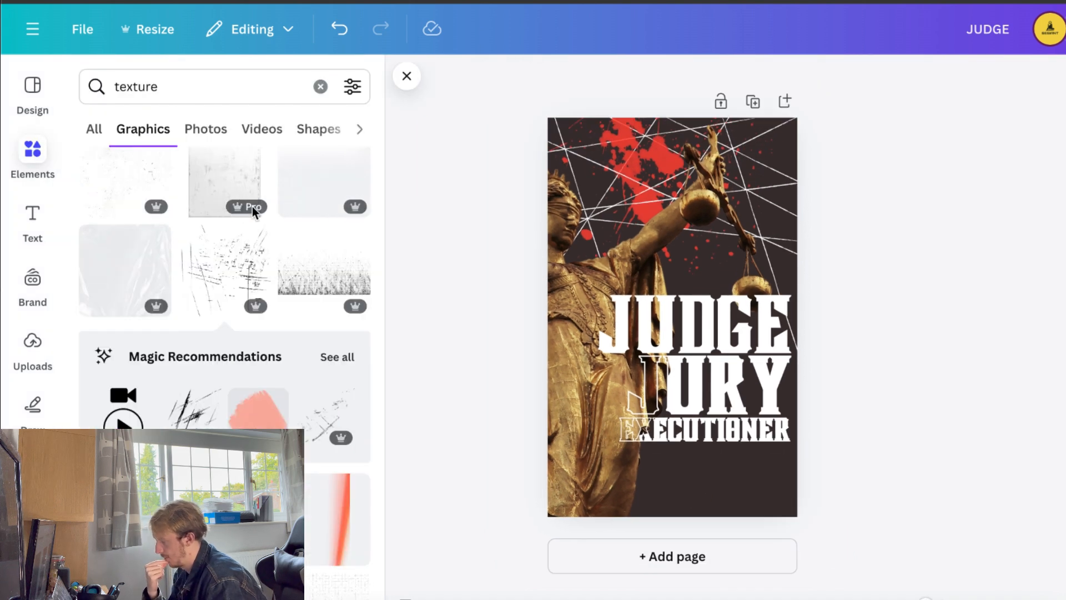
Add a brand kit Title text and place it in the empty area below EXECUTIONER
{"action": "left_click", "coordinate": [32, 216]}
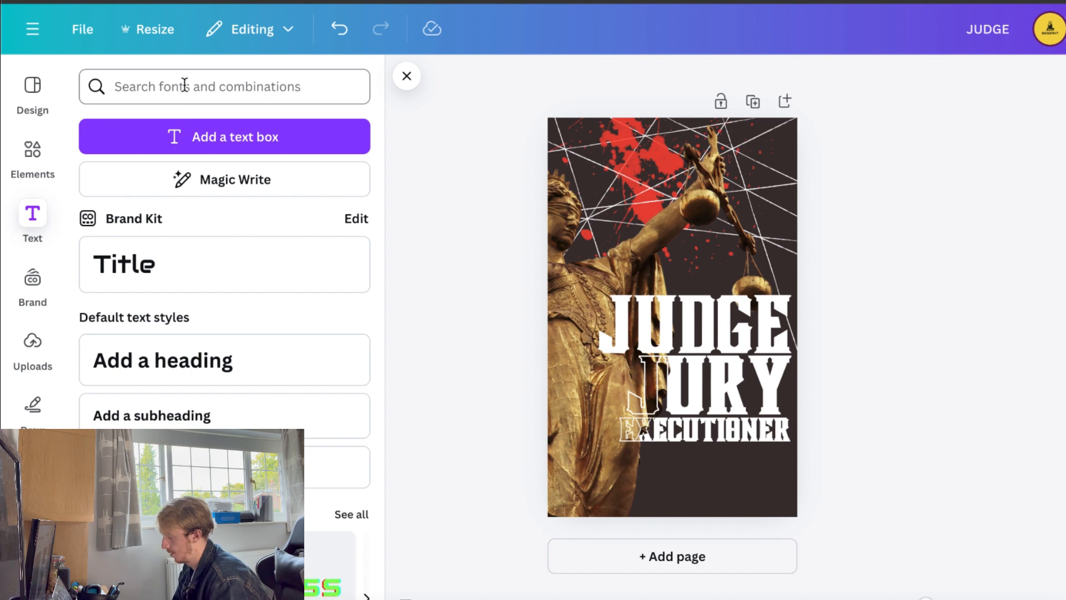
{"action": "left_click", "coordinate": [174, 282]}
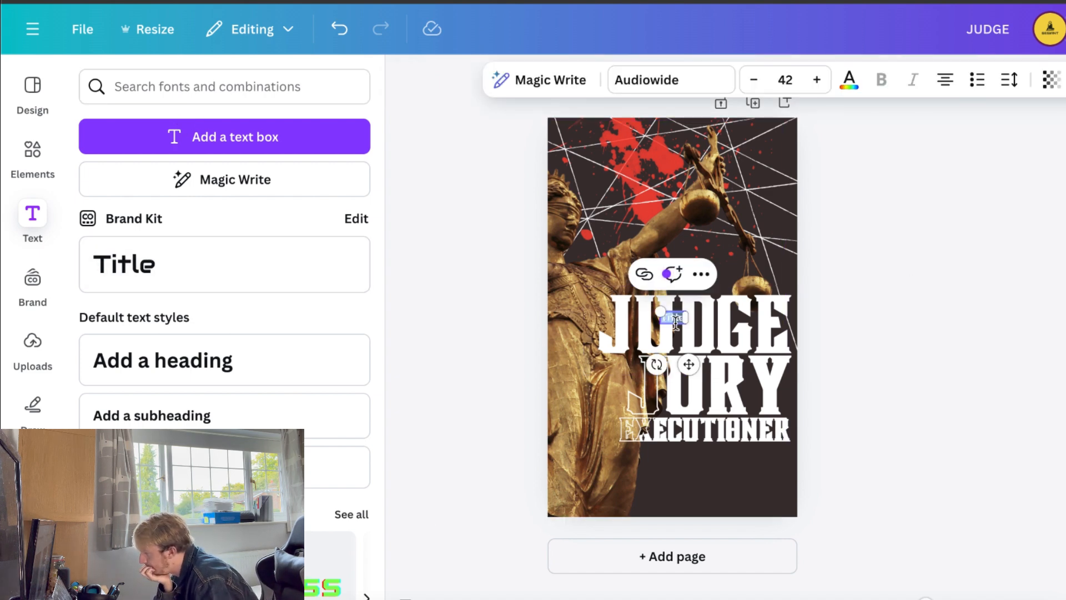
{"action": "left_click", "coordinate": [922, 299]}
{"action": "left_click_drag", "start_coordinate": [674, 315], "coordinate": [708, 470]}
{"action": "left_click", "coordinate": [922, 413]}
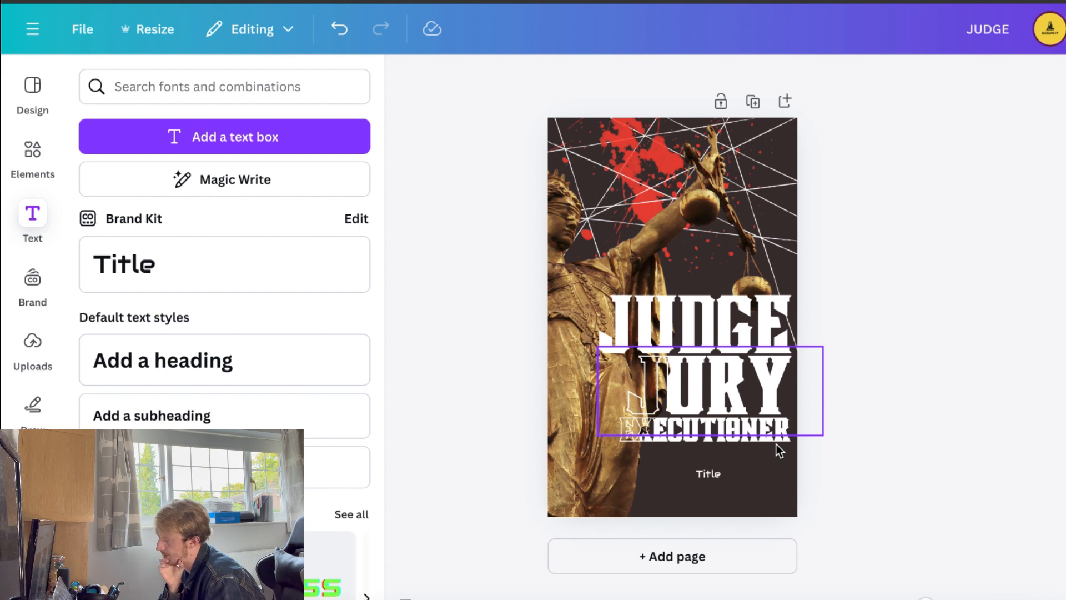
Replace the placeholder Title text with the review quote “A thrilling take on existenialism” in quotation marks
{"action": "double_click", "coordinate": [709, 474]}
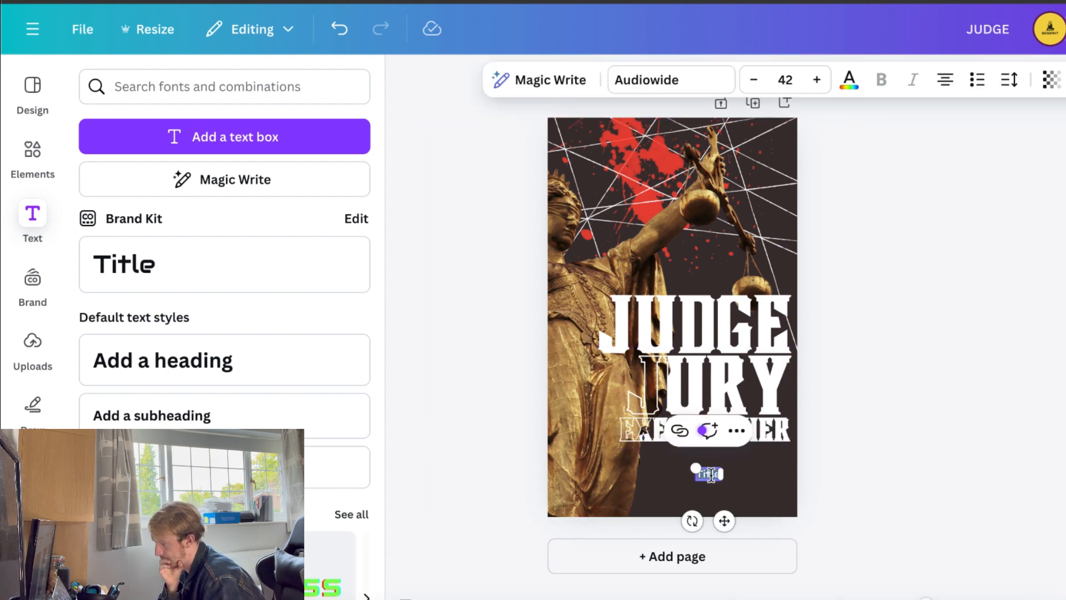
{"action": "key", "text": "BackSpace"}
{"action": "type", "text": "A"}
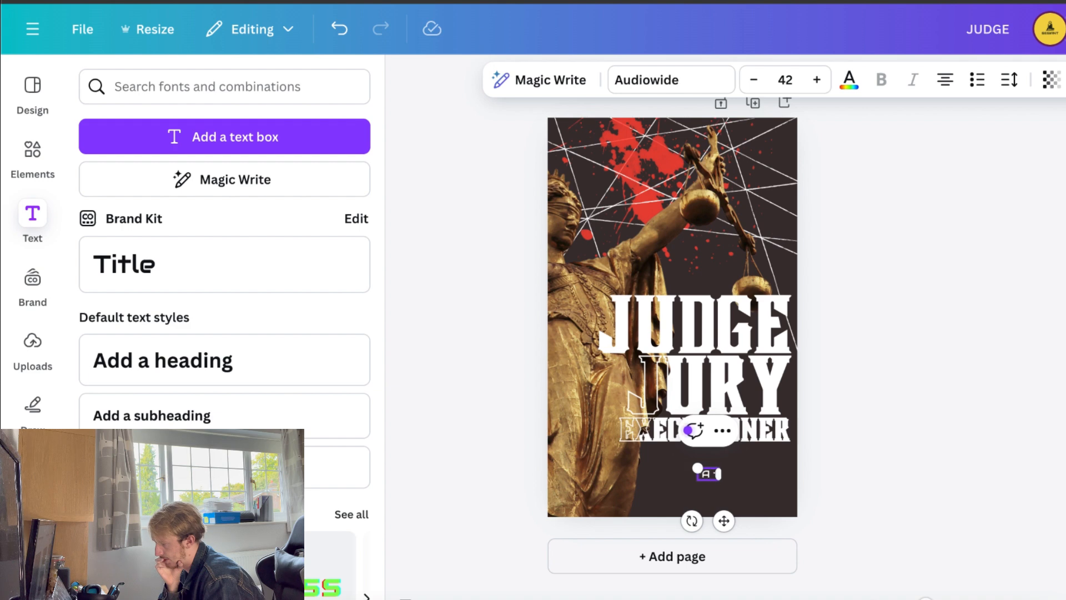
{"action": "type", "text": " thrilling"}
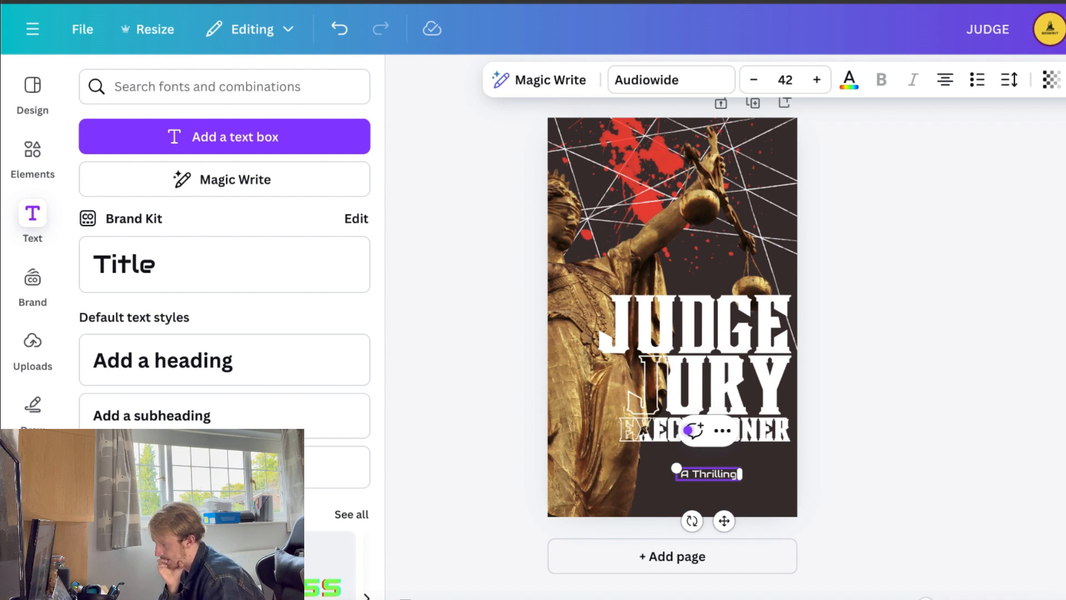
{"action": "type", "text": " take"}
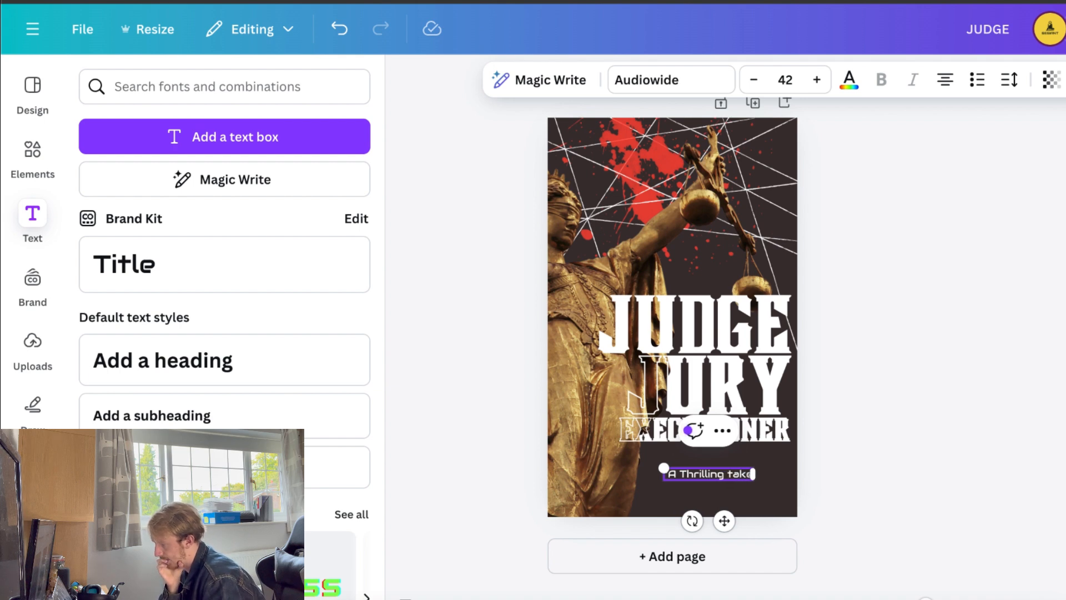
{"action": "left_click", "coordinate": [686, 472]}
{"action": "key", "text": "BackSpace"}
{"action": "type", "text": "take"}
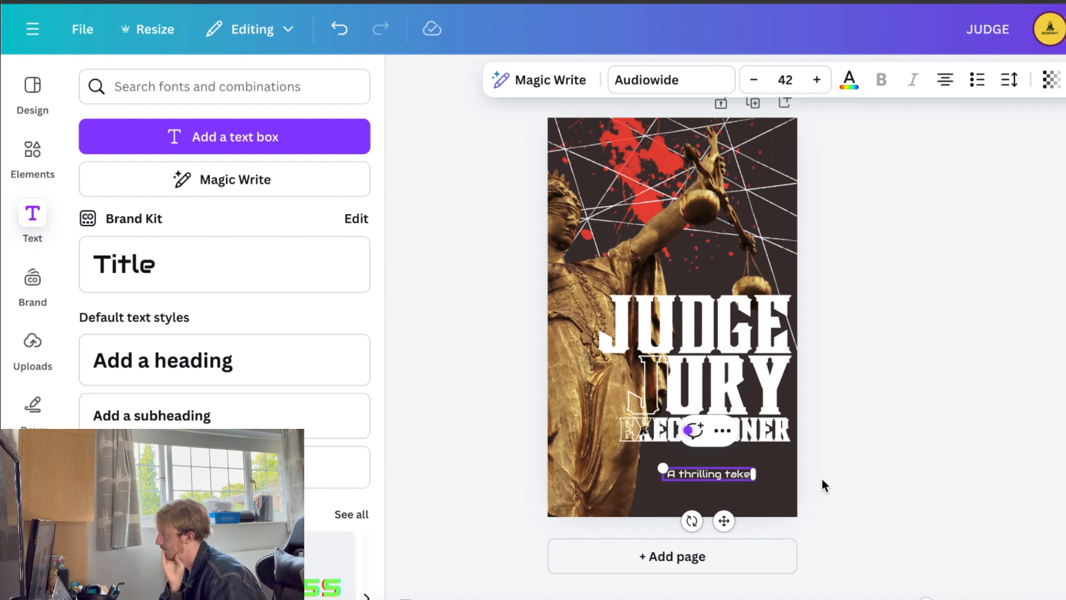
{"action": "type", "text": " on"}
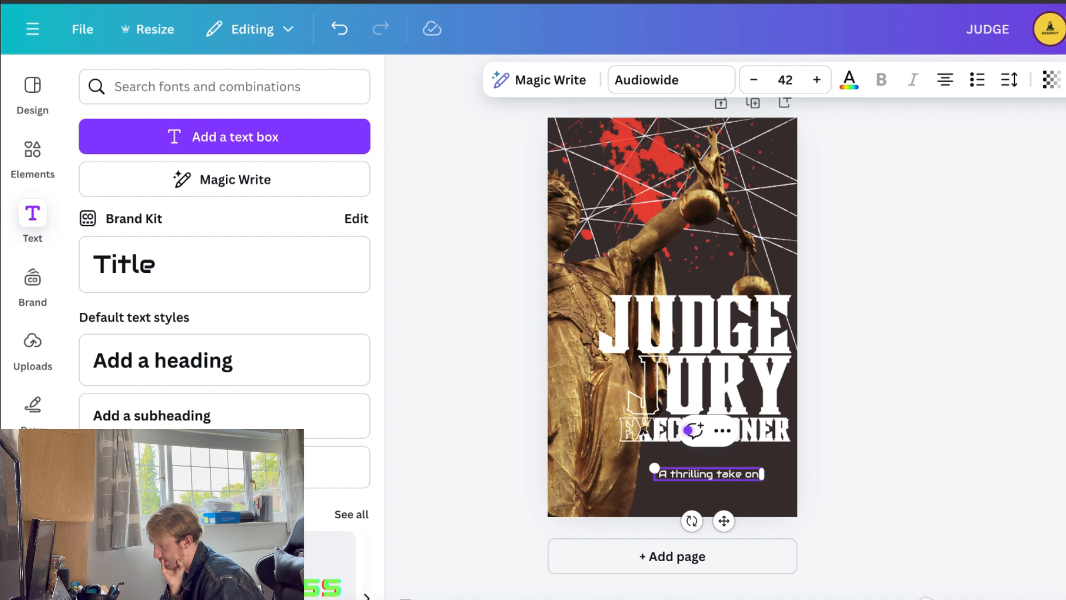
{"action": "type", "text": " ex"}
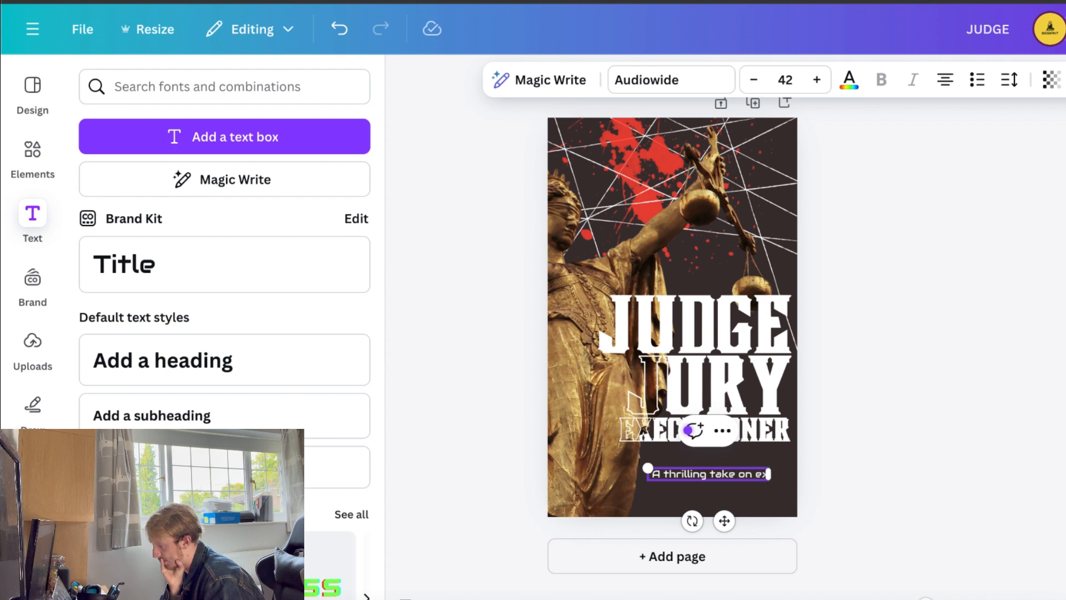
{"action": "type", "text": "is"}
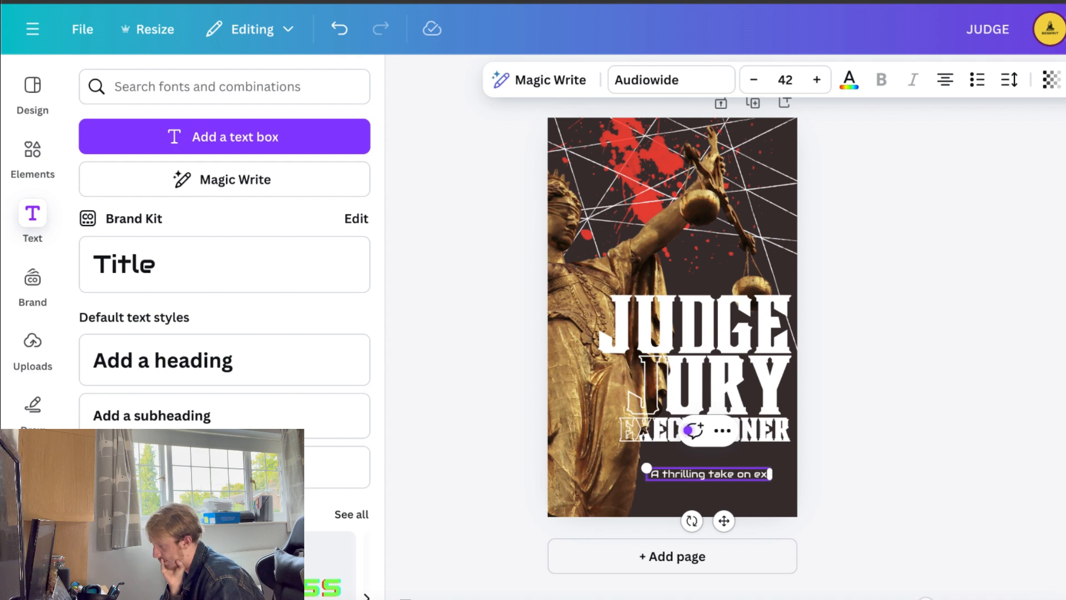
{"action": "type", "text": "ten"}
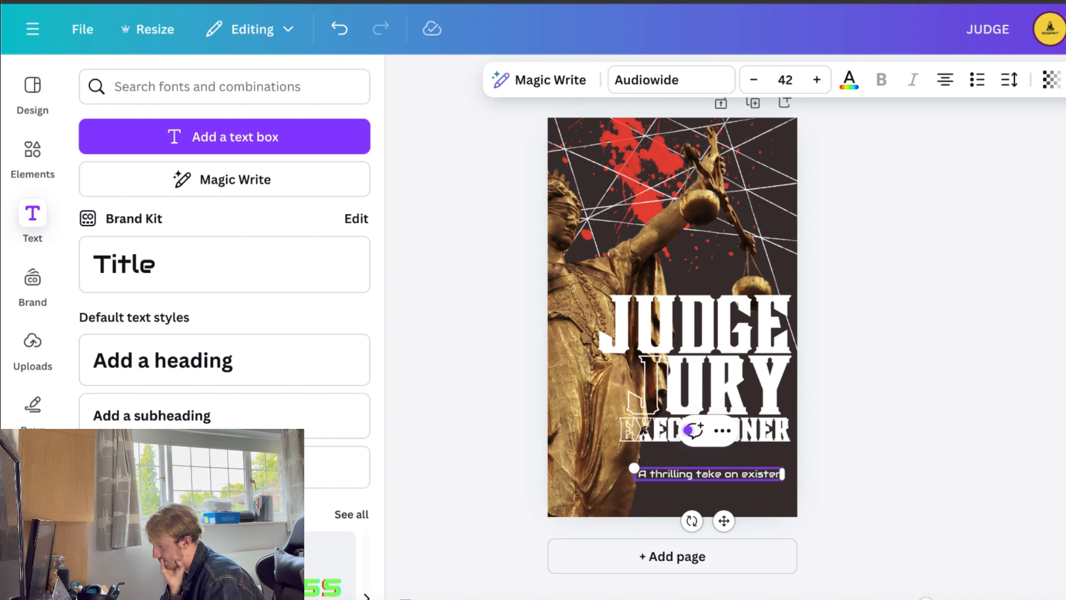
{"action": "type", "text": "ialism"}
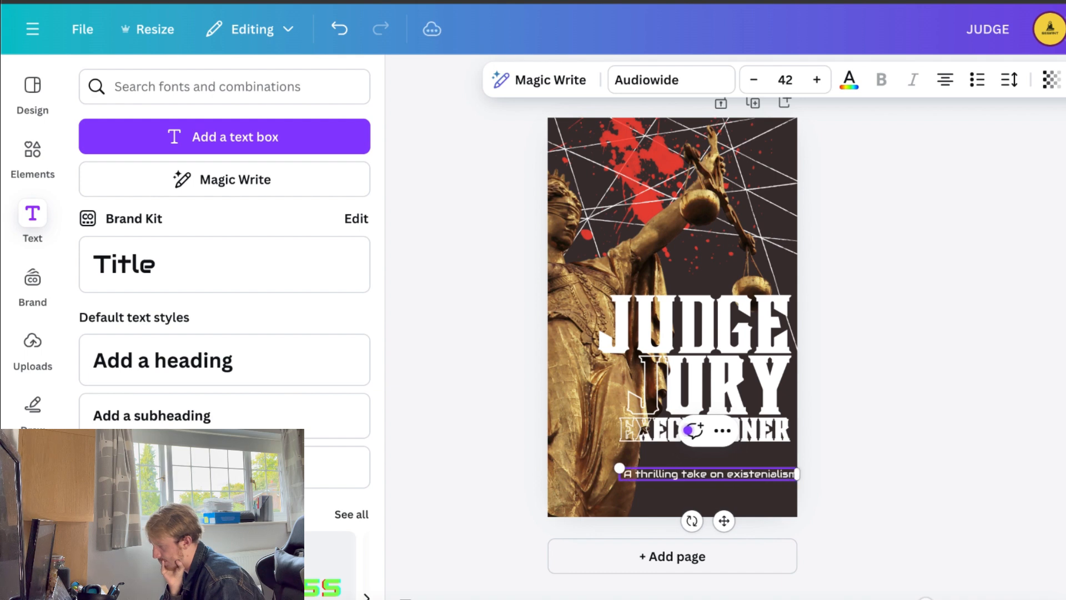
{"action": "type", "text": "\""}
{"action": "left_click", "coordinate": [910, 454]}
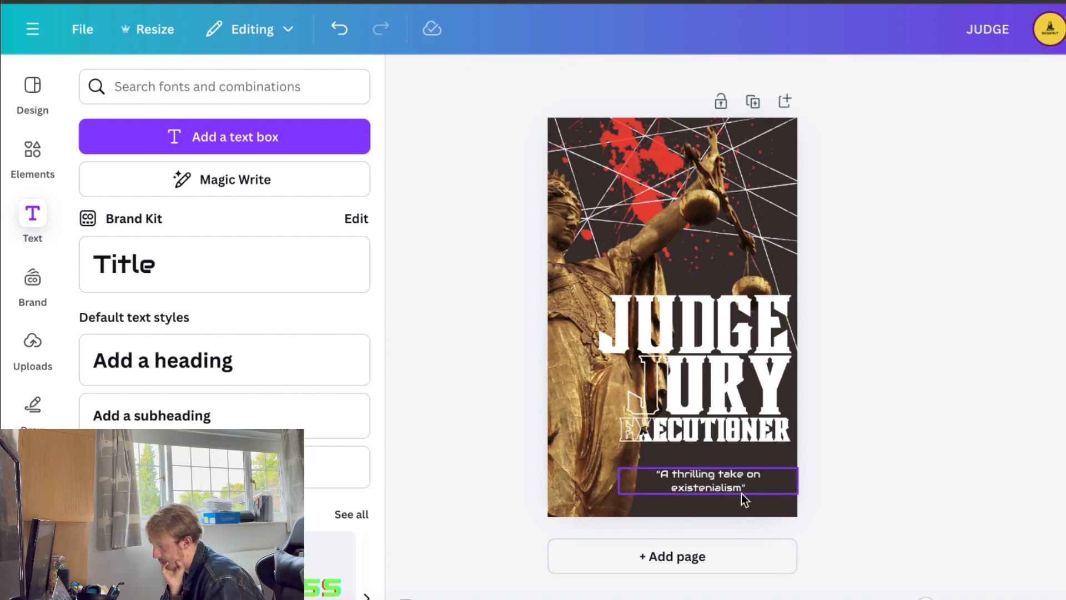
Duplicate the review quote just below itself and change the copy's text to "Reviewer"
{"action": "mouse_move", "coordinate": [732, 483]}
{"action": "left_mouse_down"}
{"action": "mouse_move", "coordinate": [736, 472]}
{"action": "mouse_move", "coordinate": [725, 500]}
{"action": "left_mouse_up"}
{"action": "key", "text": "super+d"}
{"action": "double_click", "coordinate": [725, 502]}
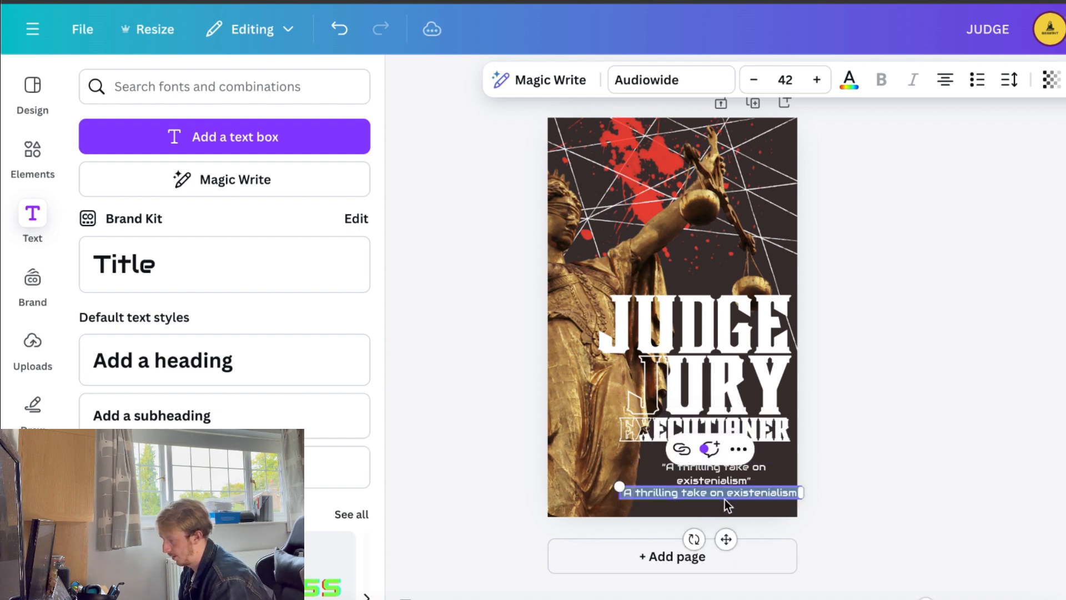
{"action": "key", "text": "shift+r"}
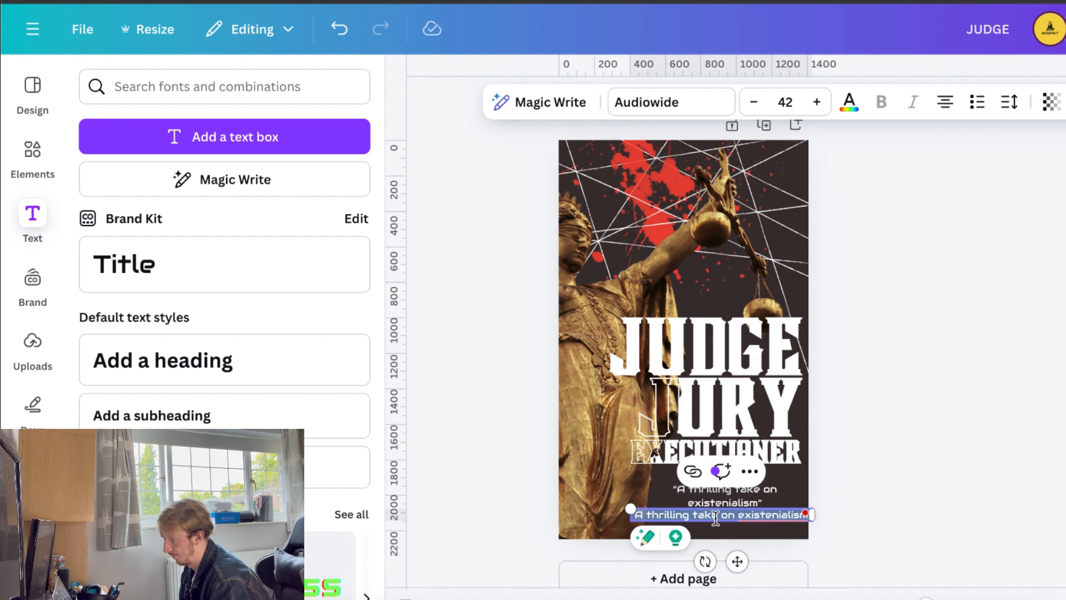
{"action": "type", "text": "Rev"}
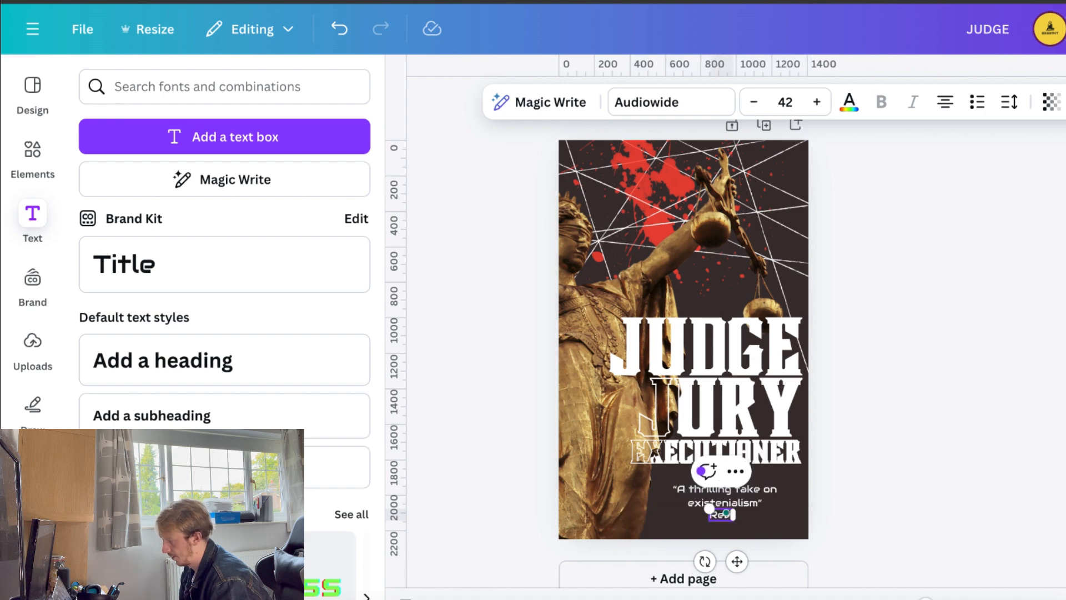
{"action": "type", "text": "iwe"}
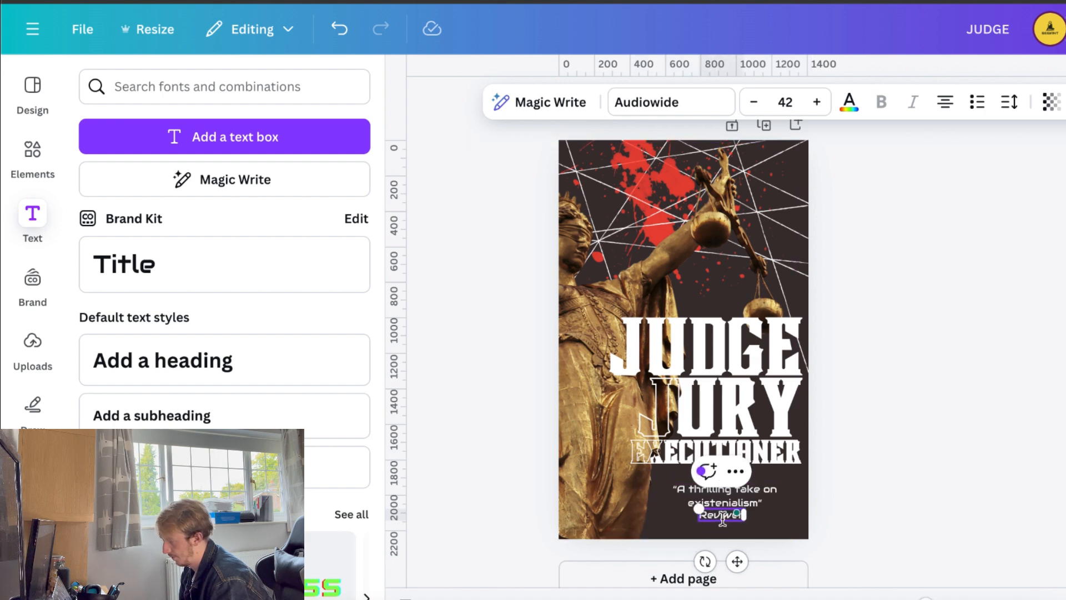
{"action": "type", "text": "er"}
{"action": "left_click", "coordinate": [918, 475]}
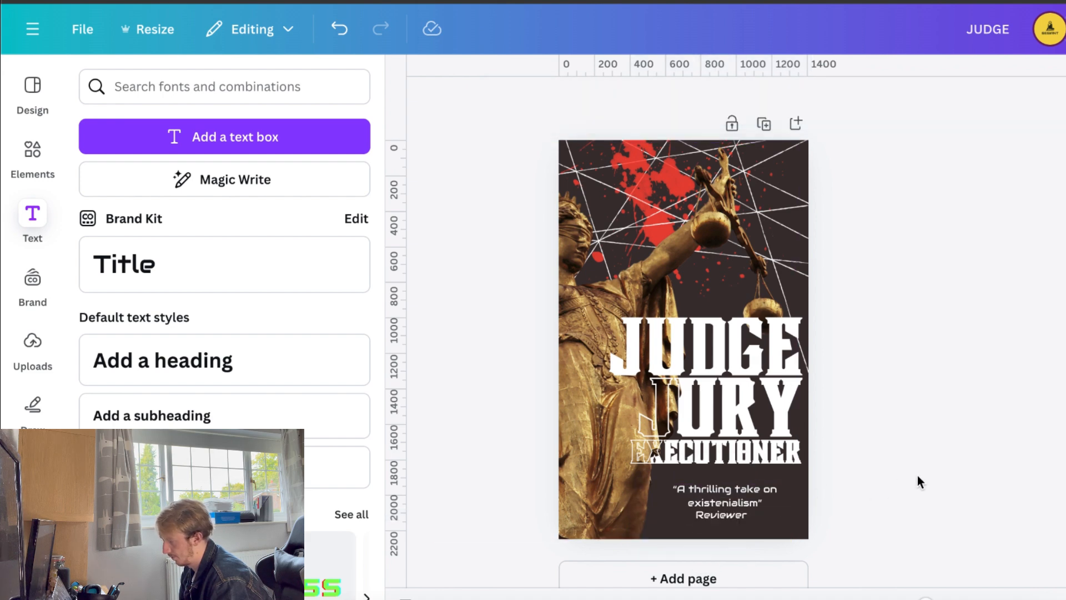
Move the Reviewer line slightly down to leave a small gap under the quote
{"action": "left_click", "coordinate": [723, 514]}
{"action": "left_click_drag", "start_coordinate": [723, 514], "coordinate": [724, 520]}
{"action": "left_click", "coordinate": [910, 448]}
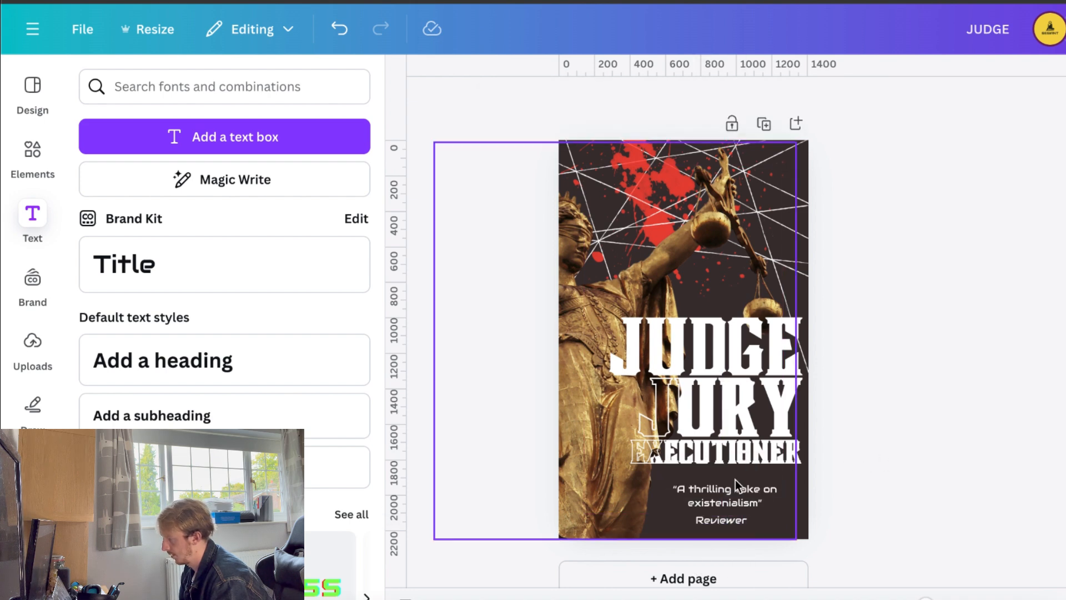
Search the fonts for "serif", try Droid Serif, Adirek Serif and DejaVu Serif on the quote, and apply Farmhand Serif
{"action": "left_click", "coordinate": [727, 496]}
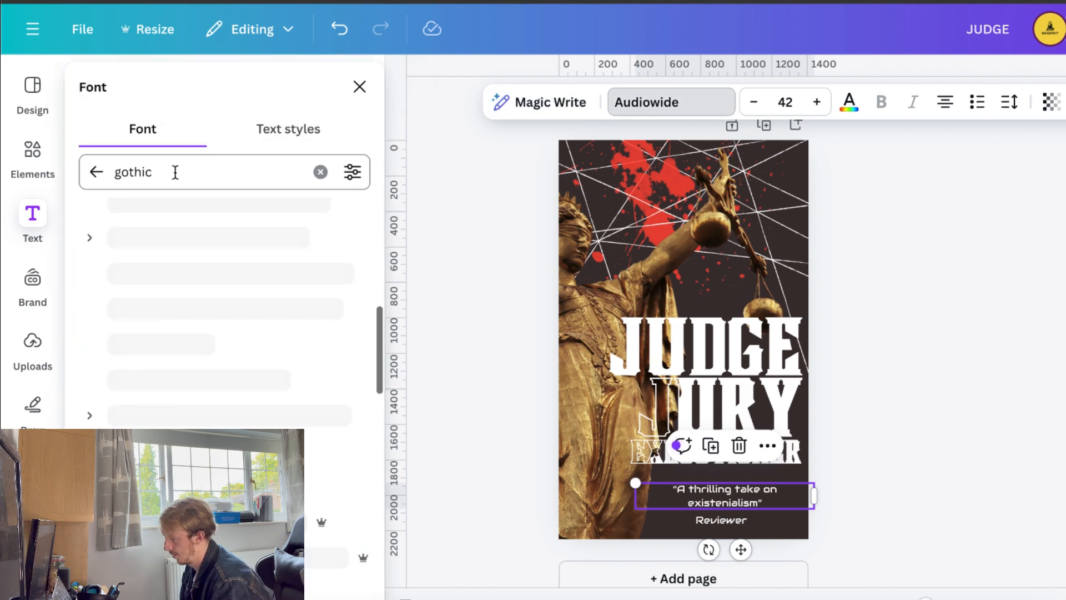
{"action": "left_click_drag", "start_coordinate": [175, 172], "coordinate": [126, 174]}
{"action": "type", "text": "serif"}
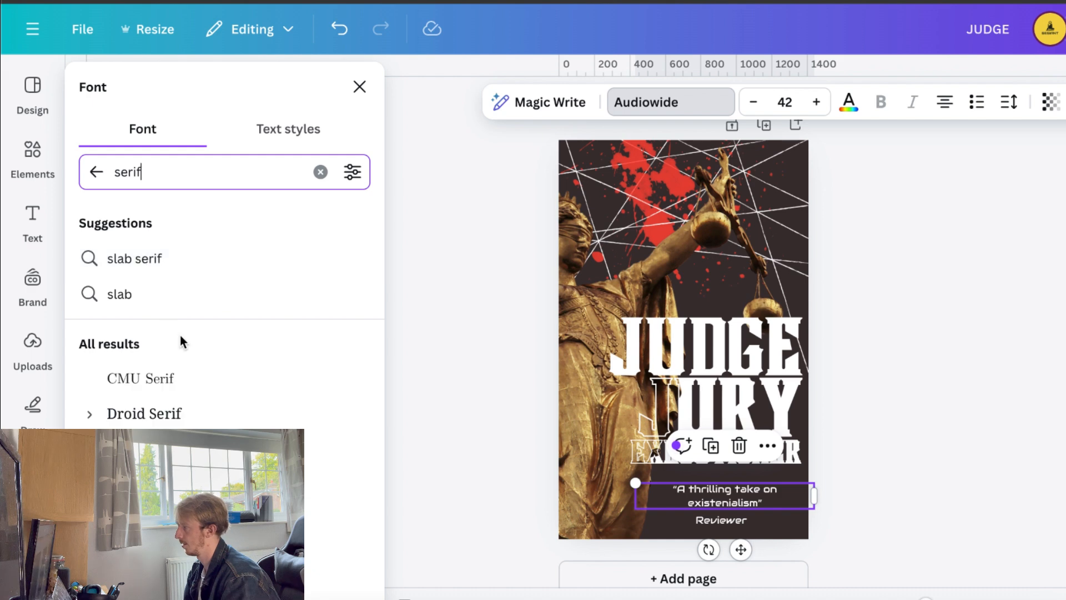
{"action": "left_click", "coordinate": [221, 419]}
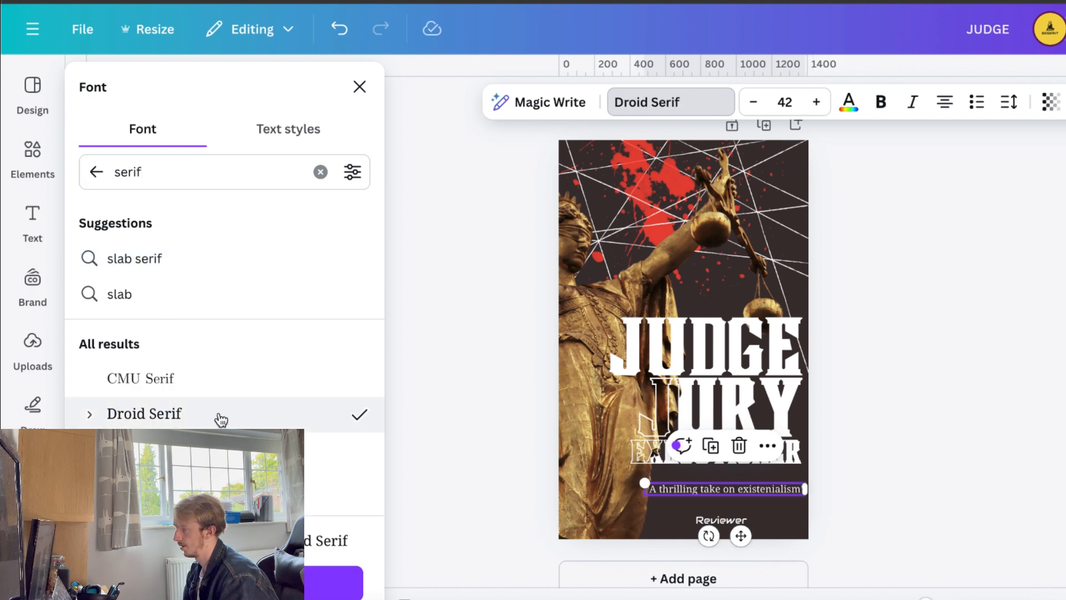
{"action": "scroll", "coordinate": [222, 411], "scroll_direction": "down", "scroll_amount": 5}
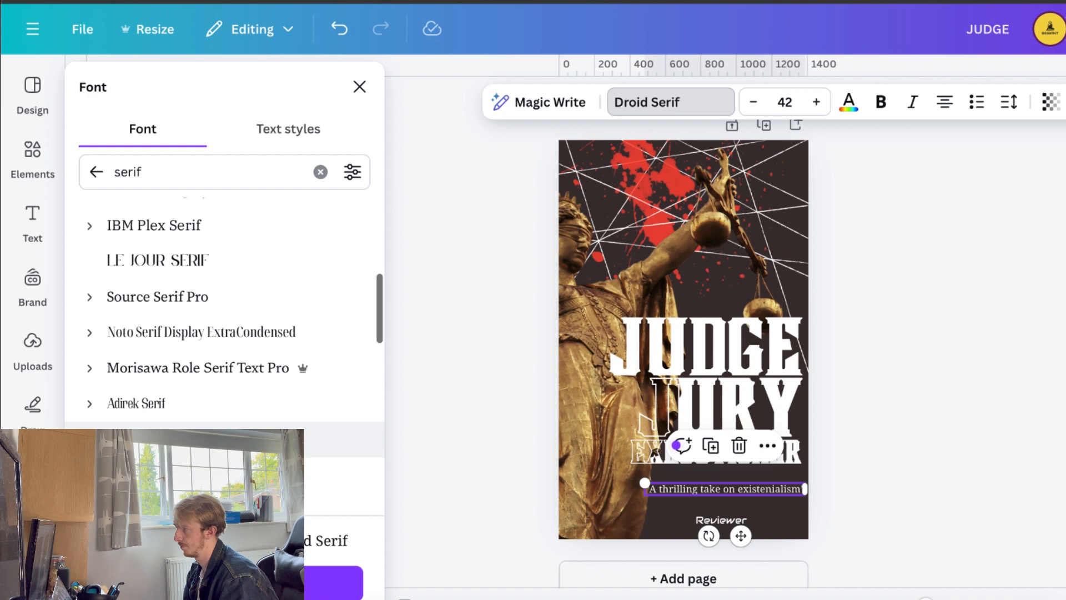
{"action": "left_click", "coordinate": [222, 409]}
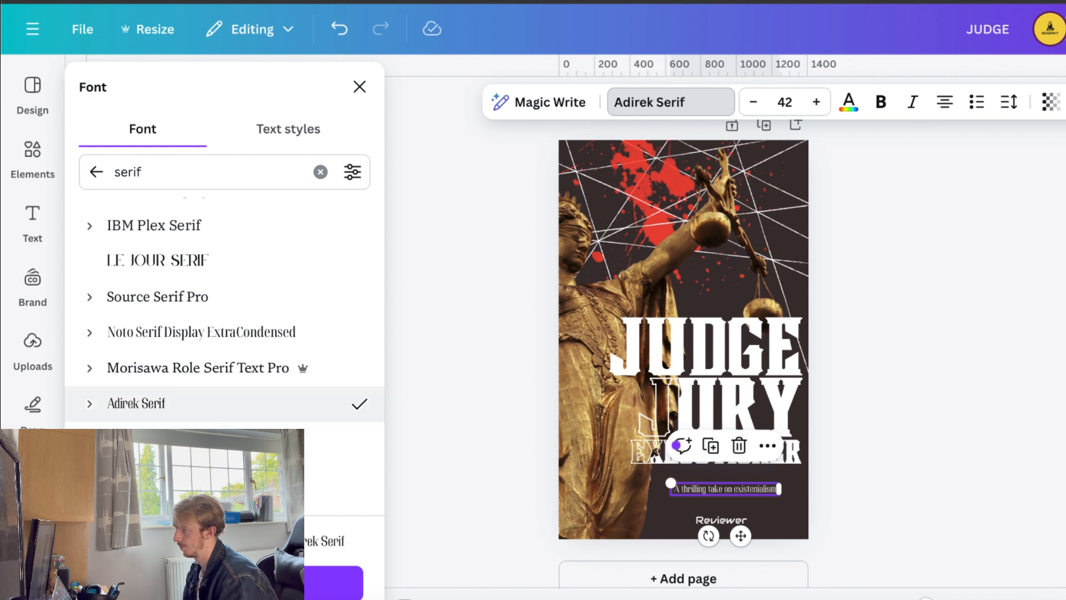
{"action": "scroll", "coordinate": [222, 410], "scroll_direction": "down", "scroll_amount": 2}
{"action": "left_click", "coordinate": [221, 406]}
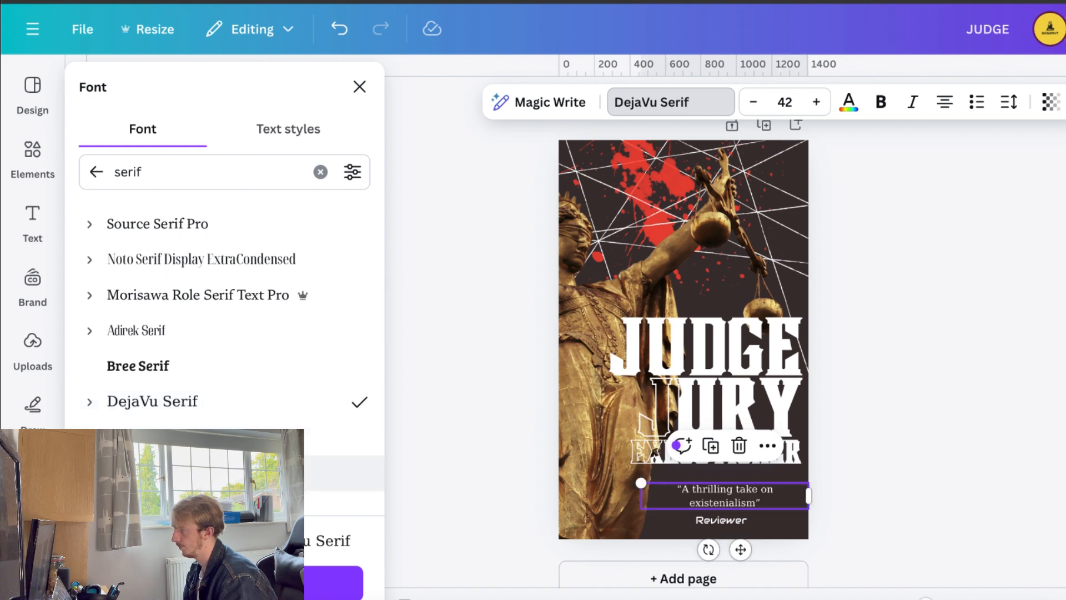
{"action": "left_click", "coordinate": [222, 473]}
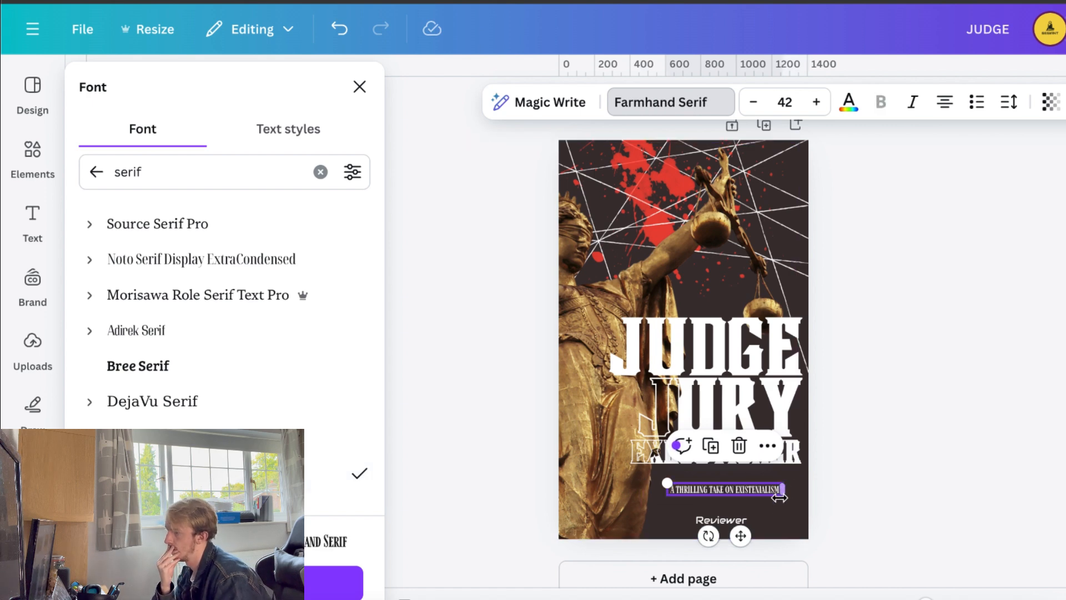
Wrap the quote onto two lines and enlarge it to font size 63.4 beneath EXECUTIONER
{"action": "mouse_move", "coordinate": [801, 506]}
{"action": "left_mouse_down"}
{"action": "mouse_move", "coordinate": [812, 489]}
{"action": "mouse_move", "coordinate": [794, 488]}
{"action": "left_mouse_up"}
{"action": "left_click", "coordinate": [916, 488]}
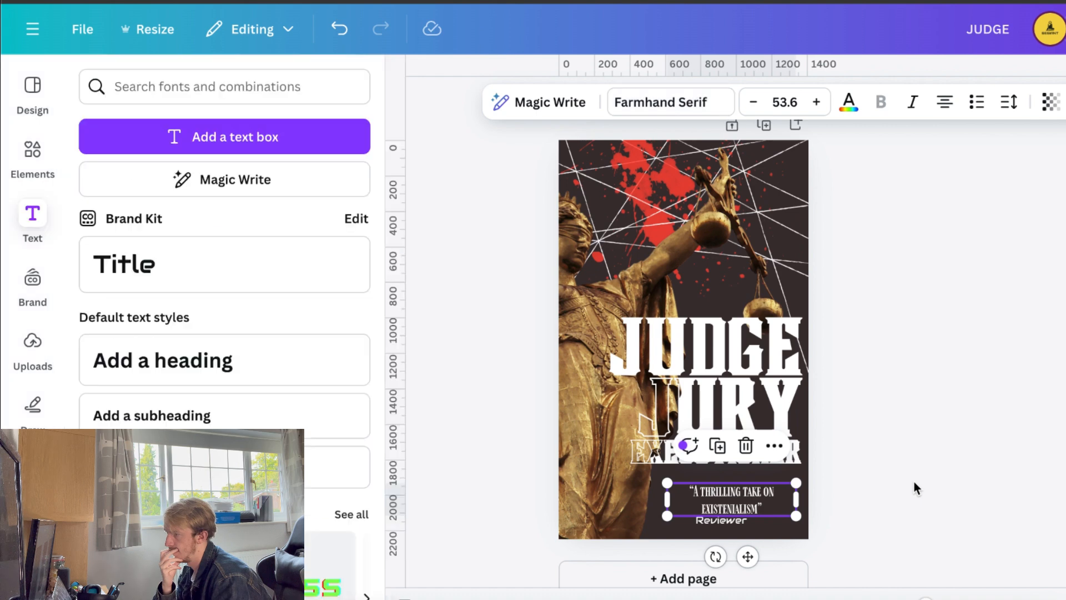
{"action": "left_click", "coordinate": [792, 488]}
{"action": "left_click_drag", "start_coordinate": [668, 481], "coordinate": [639, 473]}
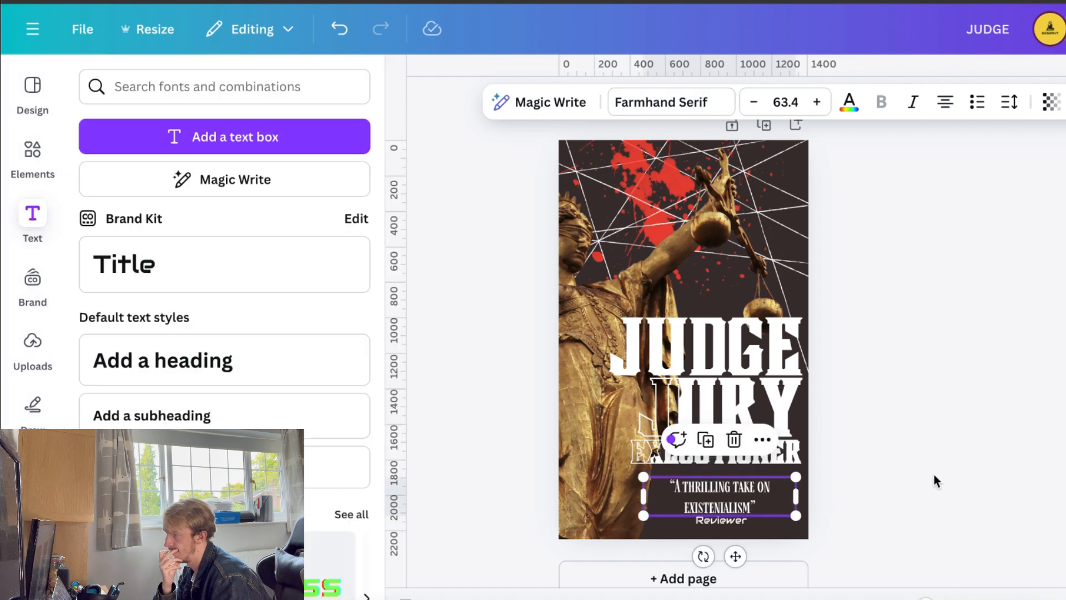
{"action": "left_click_drag", "start_coordinate": [763, 500], "coordinate": [764, 497]}
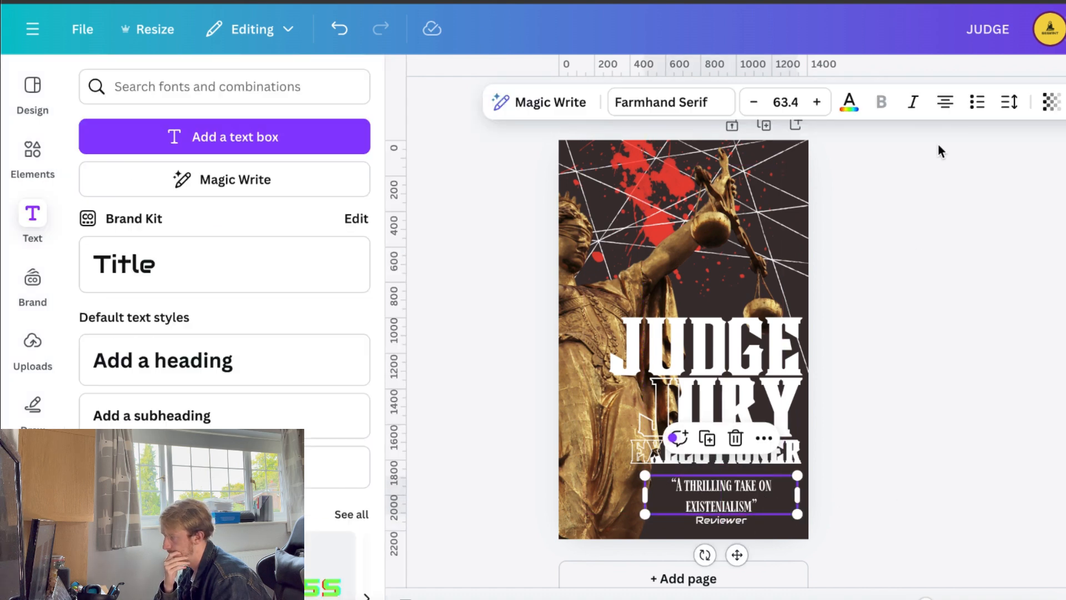
Reduce the line spacing of the two-line quote
{"action": "left_click", "coordinate": [1009, 101]}
{"action": "left_click_drag", "start_coordinate": [979, 234], "coordinate": [952, 236]}
{"action": "left_click", "coordinate": [979, 431]}
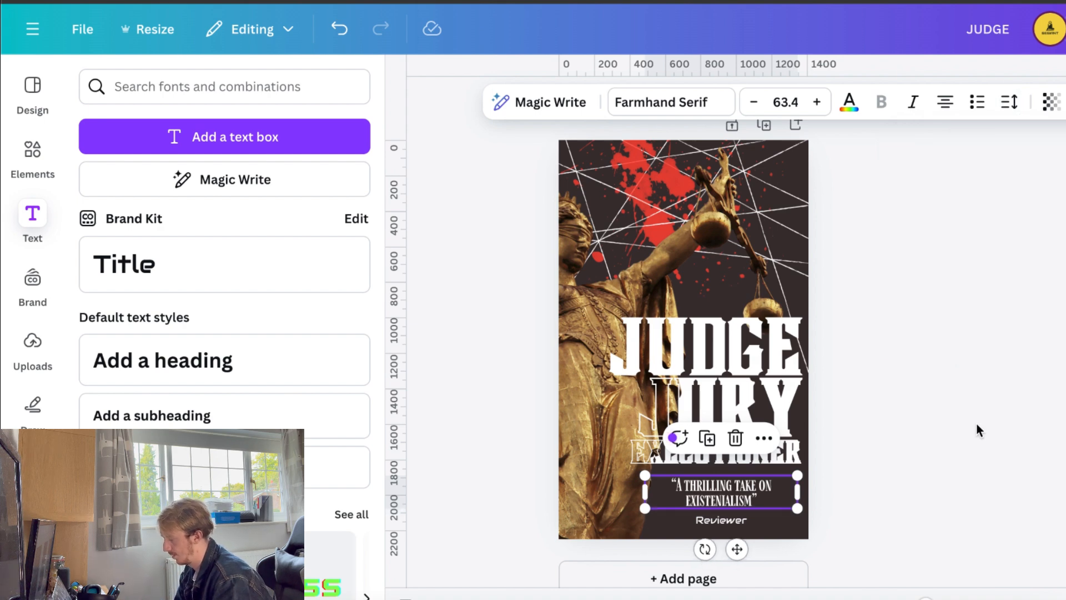
Change the Reviewer line's font to Farmhand Serif
{"action": "double_click", "coordinate": [727, 519]}
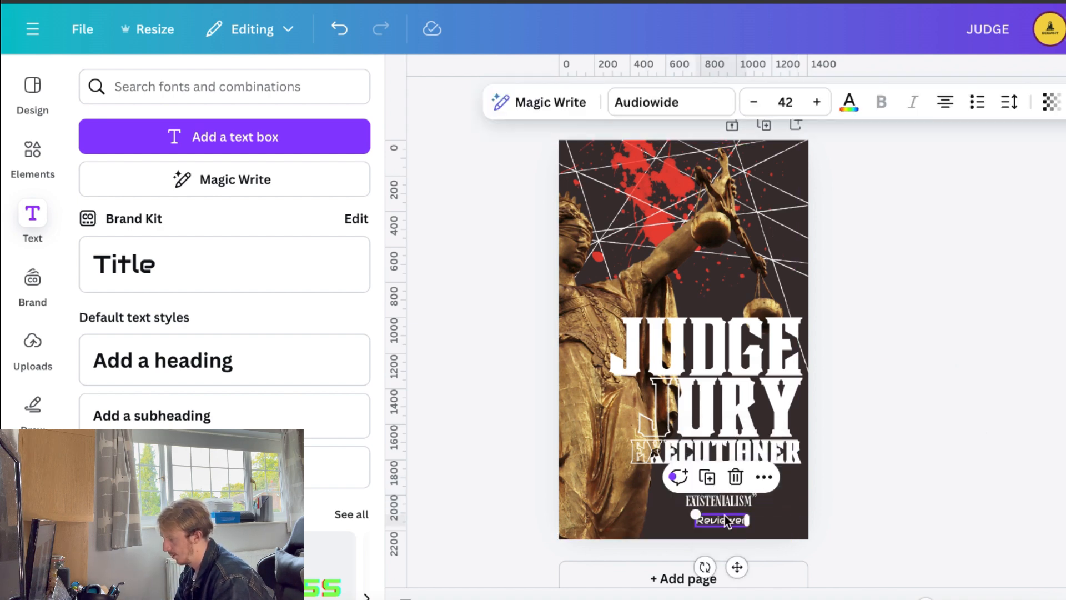
{"action": "left_click", "coordinate": [693, 104]}
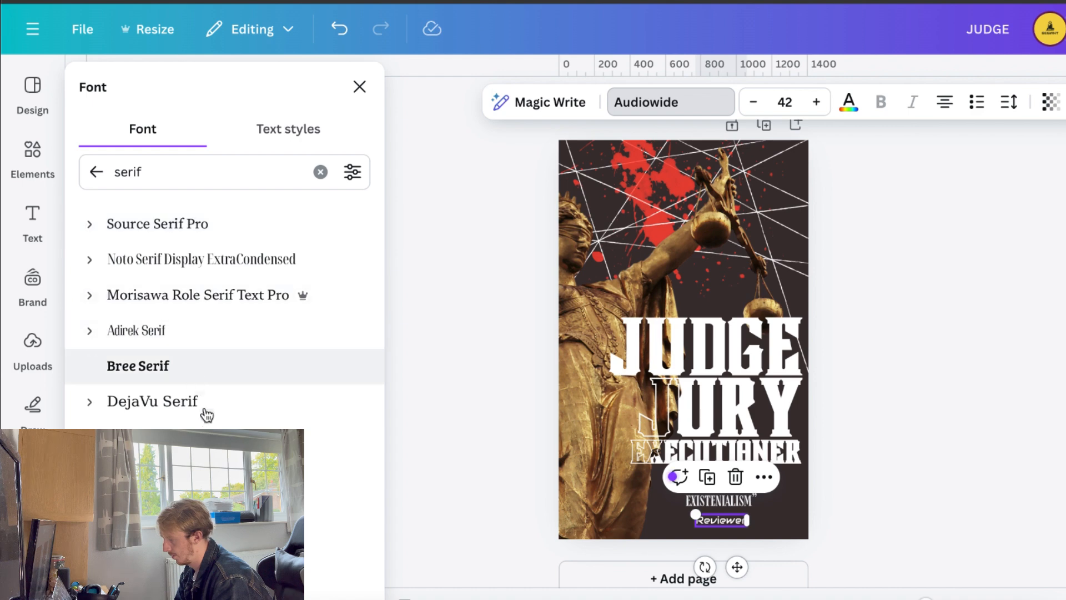
{"action": "left_click", "coordinate": [211, 473]}
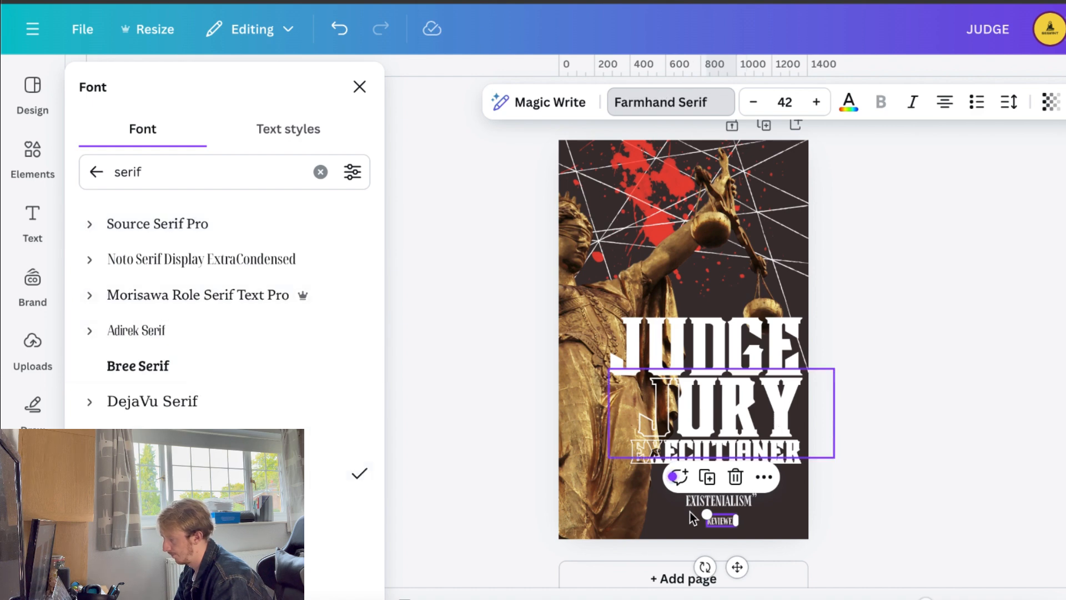
Resize the Reviewer line so it is smaller than the quote and sits beneath it without overlapping
{"action": "left_click_drag", "start_coordinate": [707, 515], "coordinate": [688, 507]}
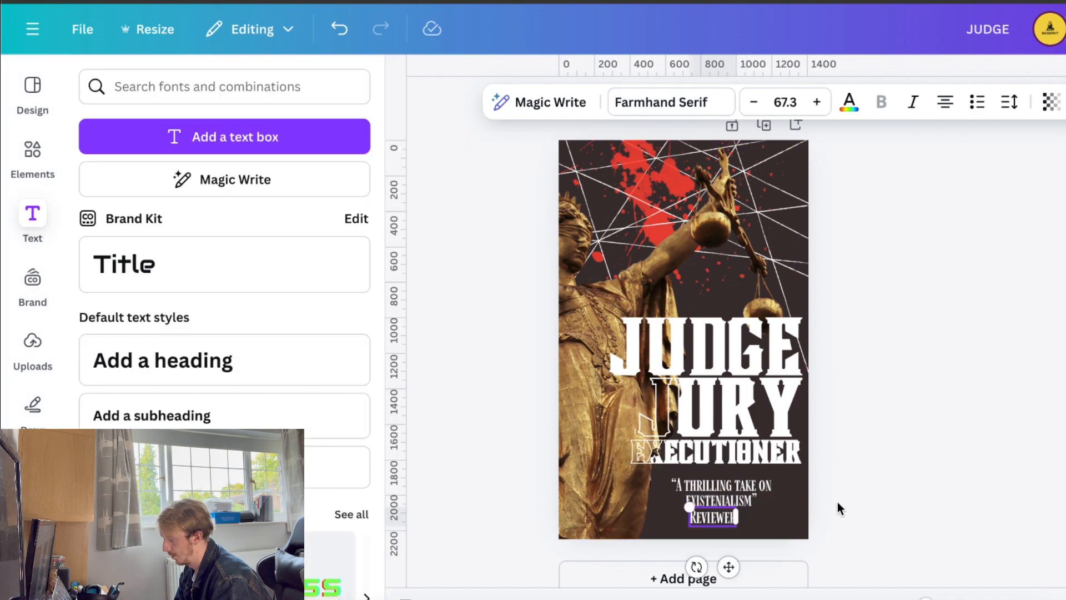
{"action": "scroll", "coordinate": [740, 522], "scroll_direction": "up", "scroll_amount": 2}
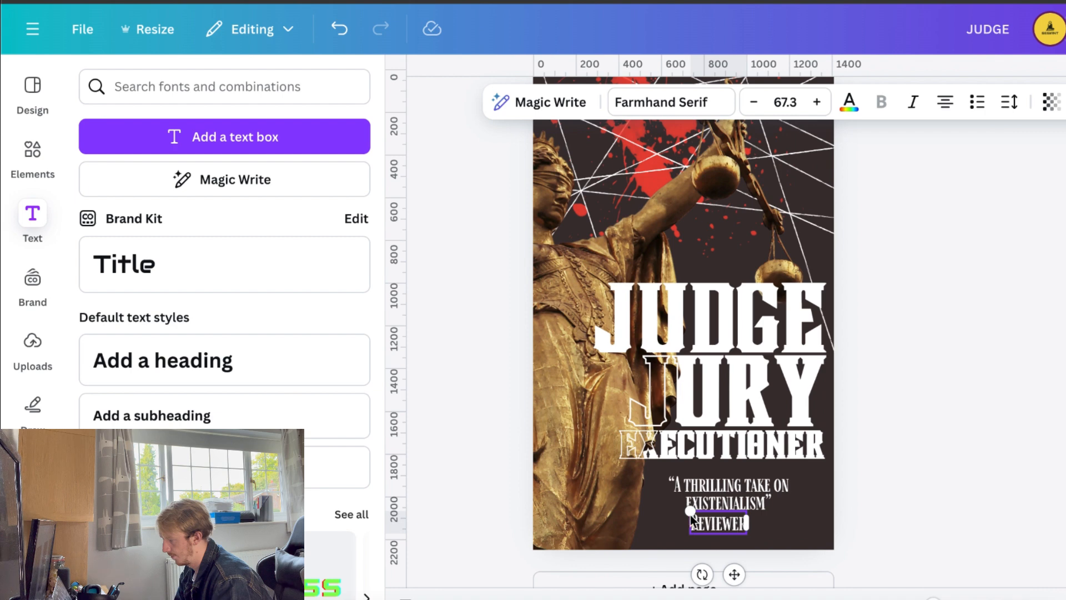
{"action": "left_click_drag", "start_coordinate": [691, 509], "coordinate": [737, 529]}
{"action": "left_click", "coordinate": [991, 415]}
{"action": "scroll", "coordinate": [991, 415], "scroll_direction": "down", "scroll_amount": 3}
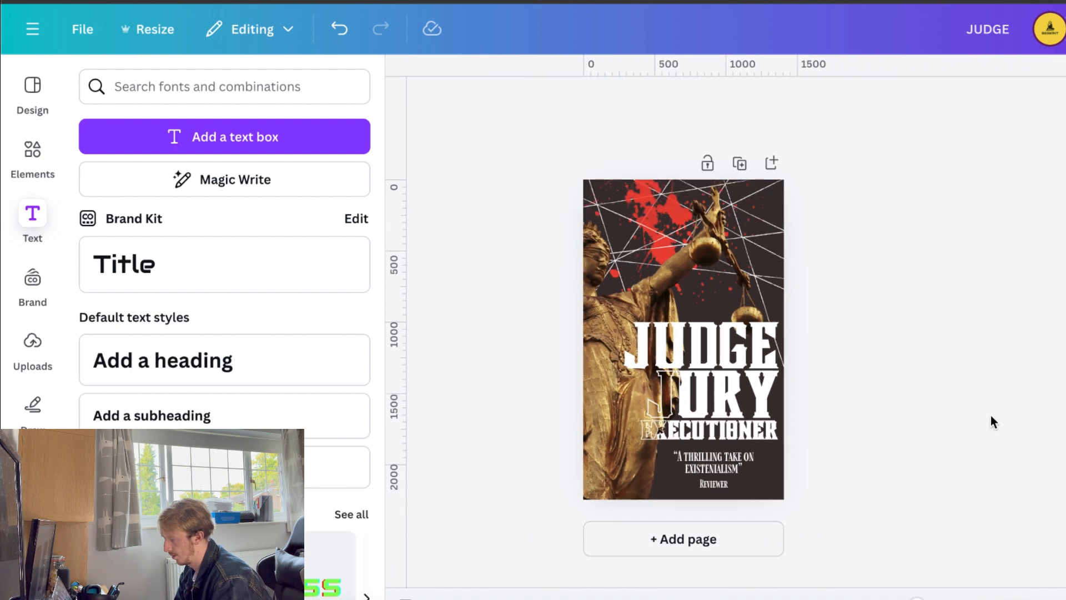